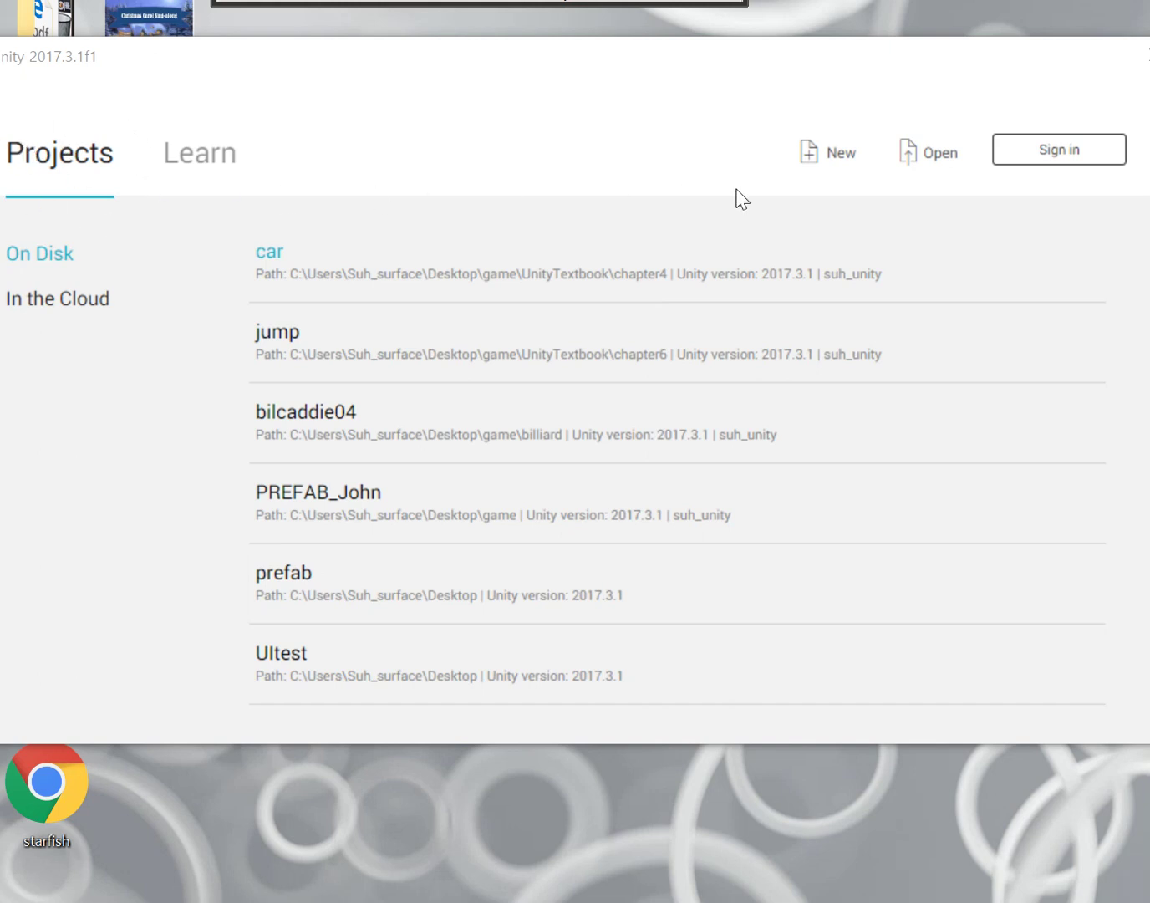
# Start a new project and trim its save location to the Desktop folder.
pyautogui.click(832, 160)
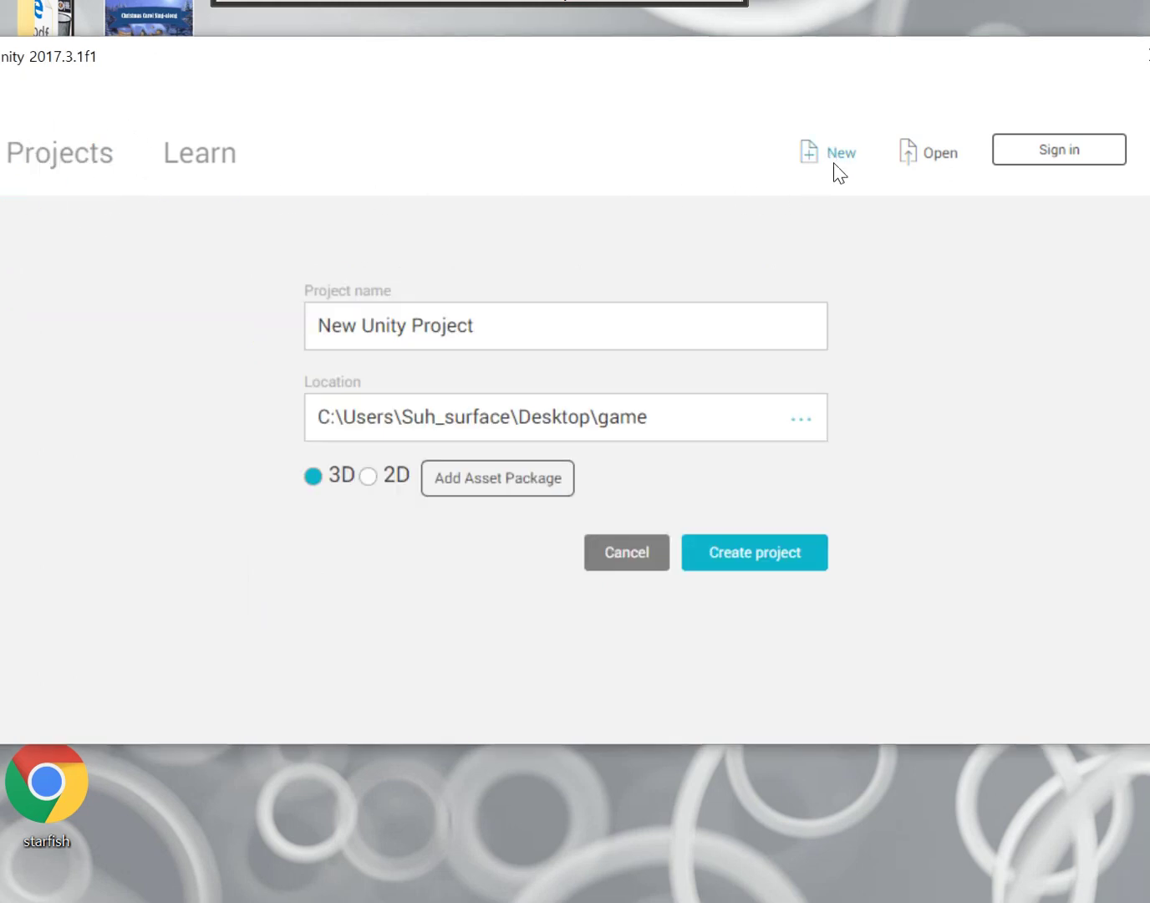
pyautogui.click(664, 426)
pyautogui.press('BackSpace')
pyautogui.press('BackSpace')
pyautogui.press('BackSpace')
pyautogui.press('BackSpace')
pyautogui.press('BackSpace')
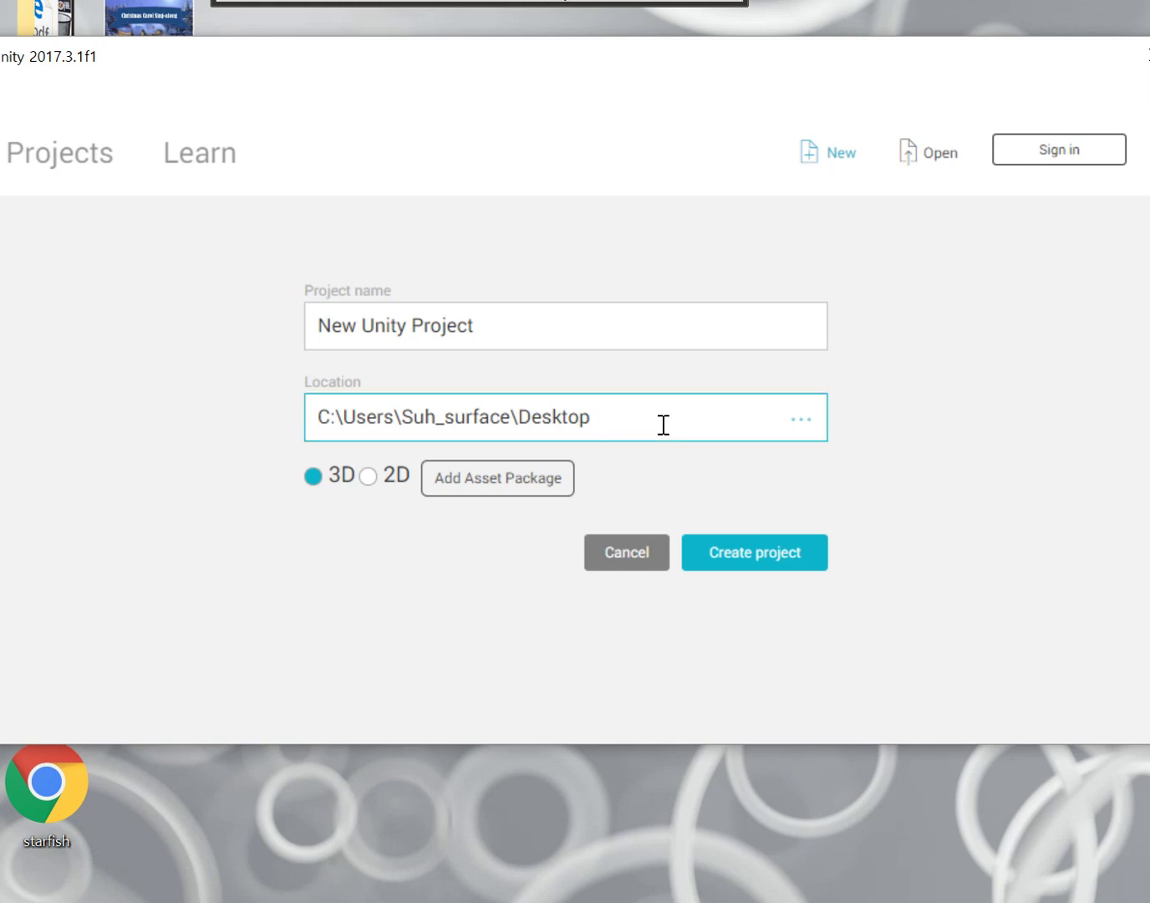
pyautogui.click(550, 328)
pyautogui.press('BackSpace')
pyautogui.press('BackSpace')
pyautogui.press('BackSpace')
pyautogui.press('BackSpace')
pyautogui.press('BackSpace')
pyautogui.press('BackSpace')
pyautogui.press('BackSpace')
# Name the 3D project 'first' and create it.
pyautogui.write('foi')
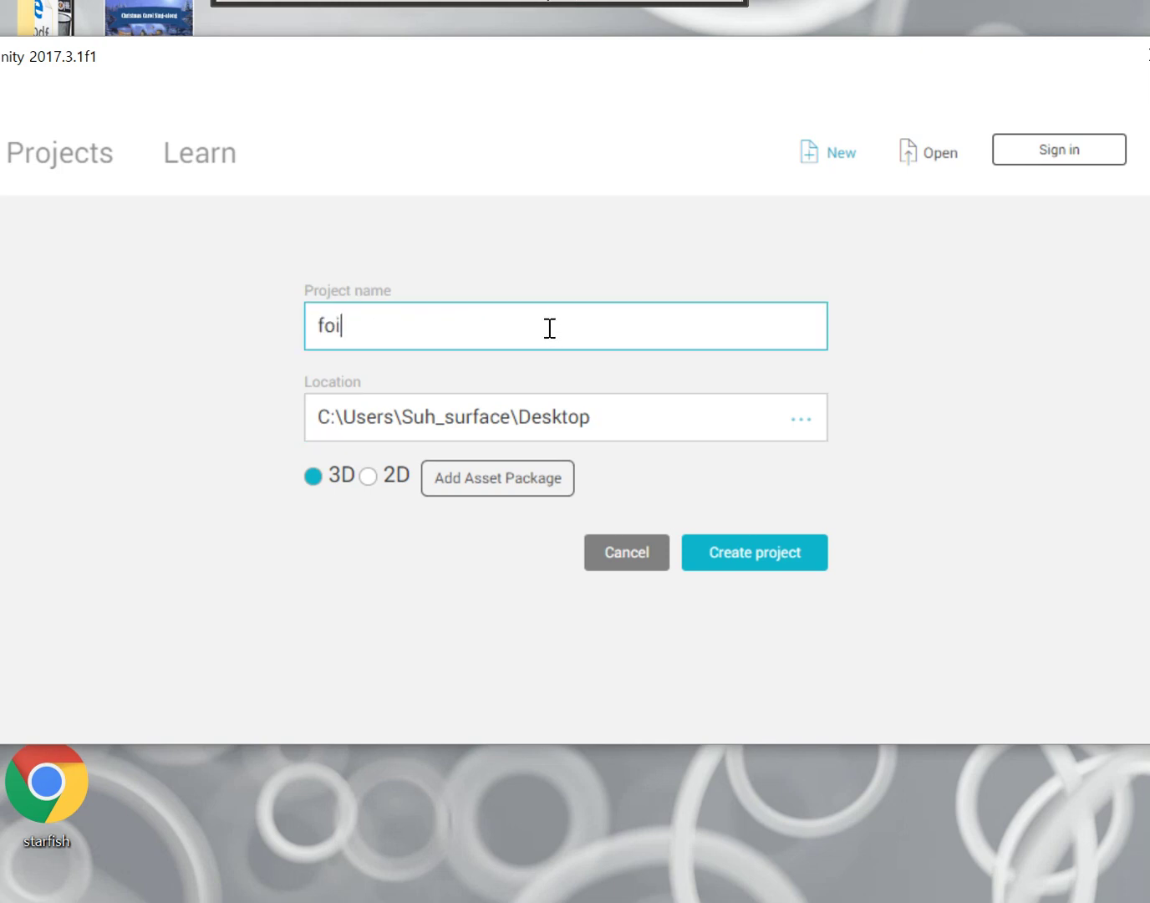
pyautogui.press('BackSpace')
pyautogui.press('BackSpace')
pyautogui.write('irst')
pyautogui.click(742, 569)
pyautogui.click(772, 562)
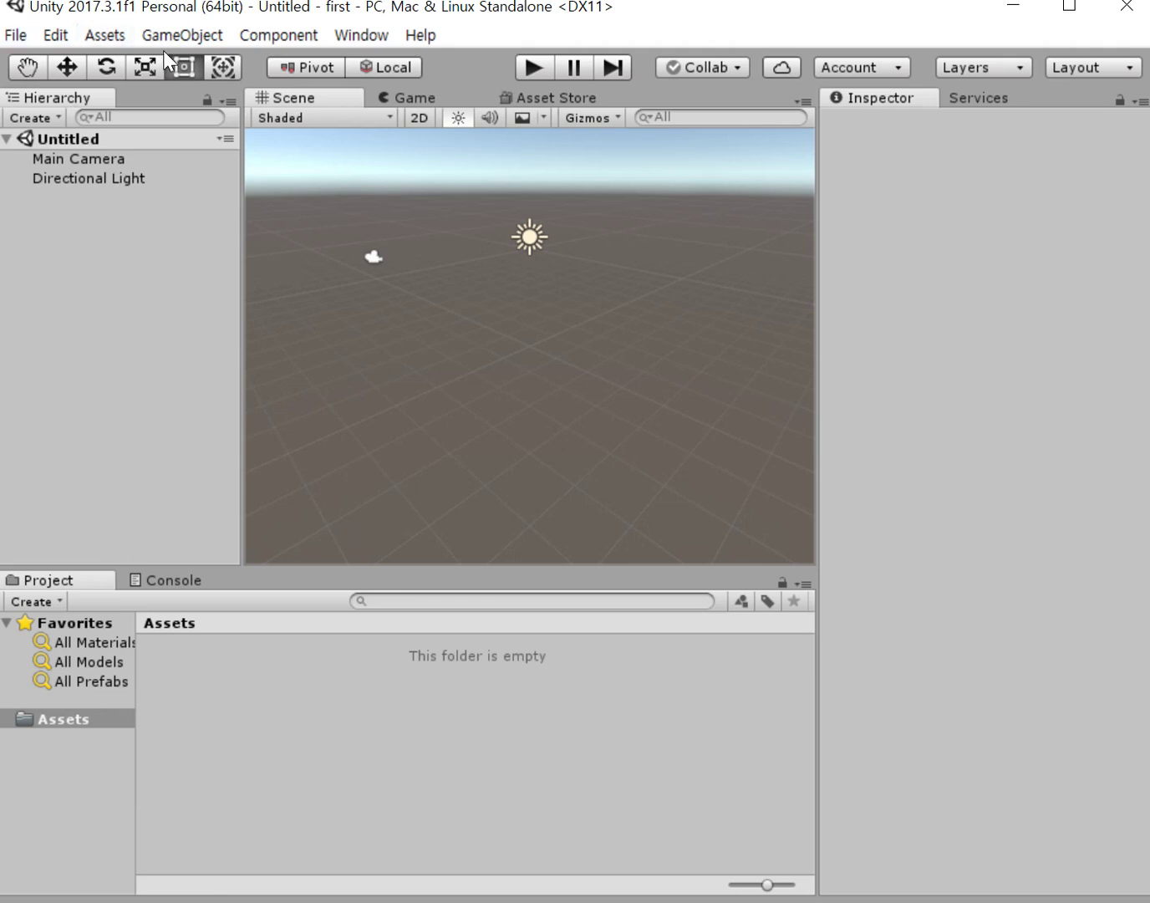
# Create two default spheres, Sphere and Sphere (1), from GameObject > 3D Object > Sphere.
pyautogui.click(183, 36)
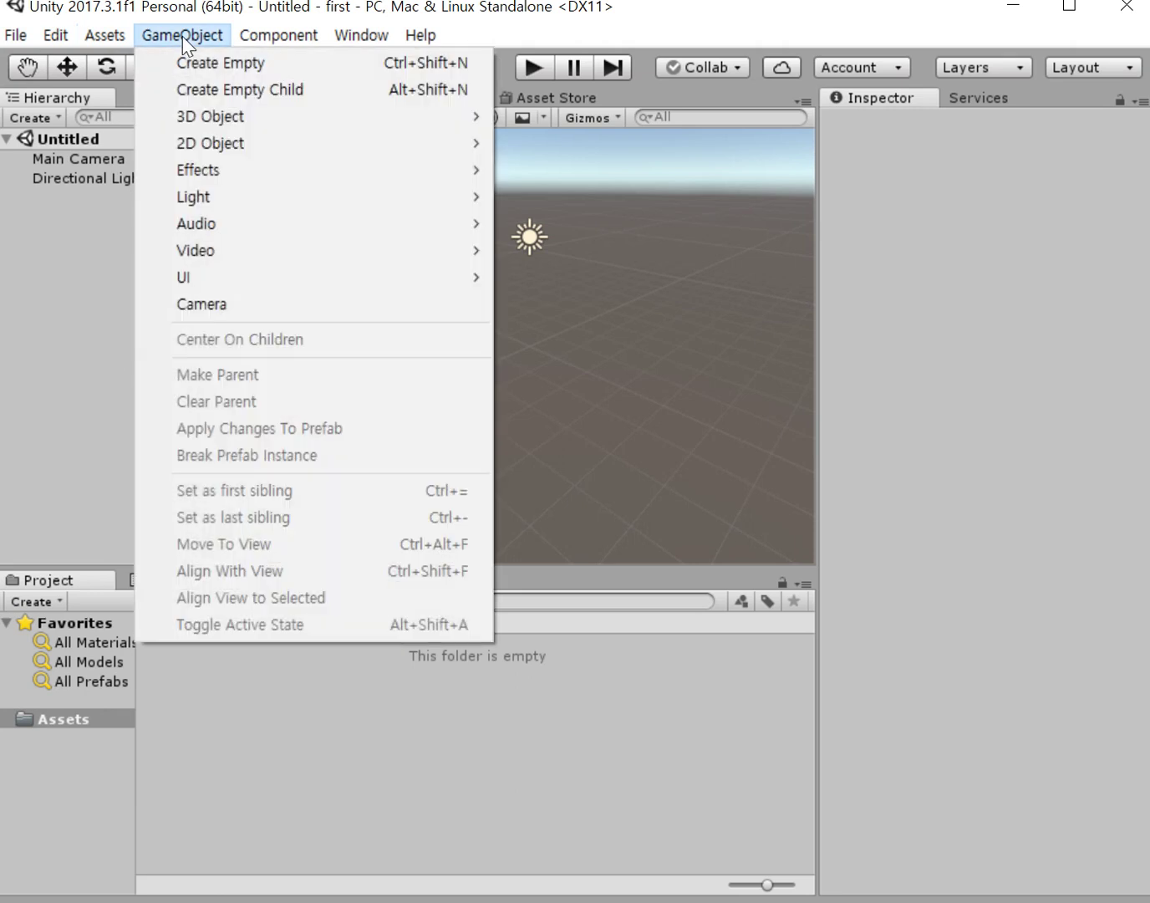
pyautogui.moveTo(204, 115)
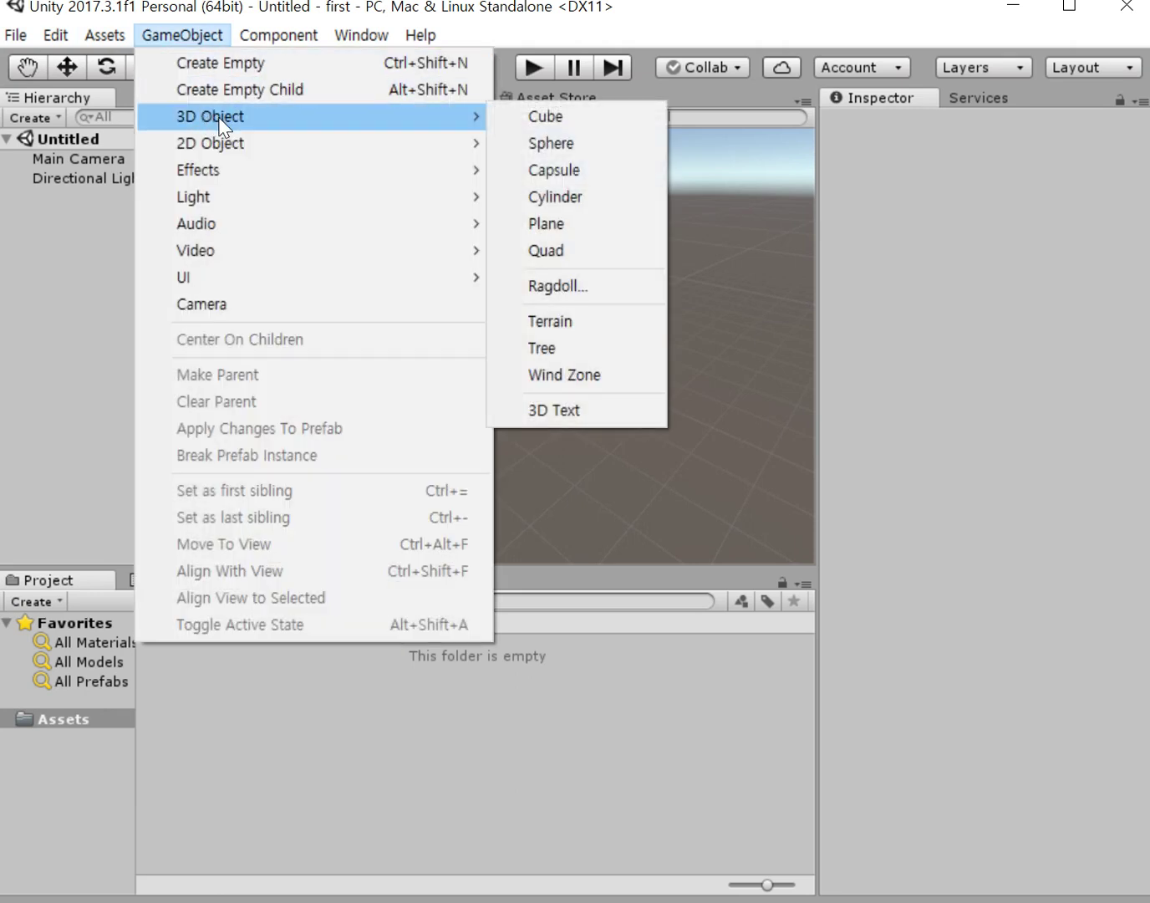
pyautogui.click(539, 150)
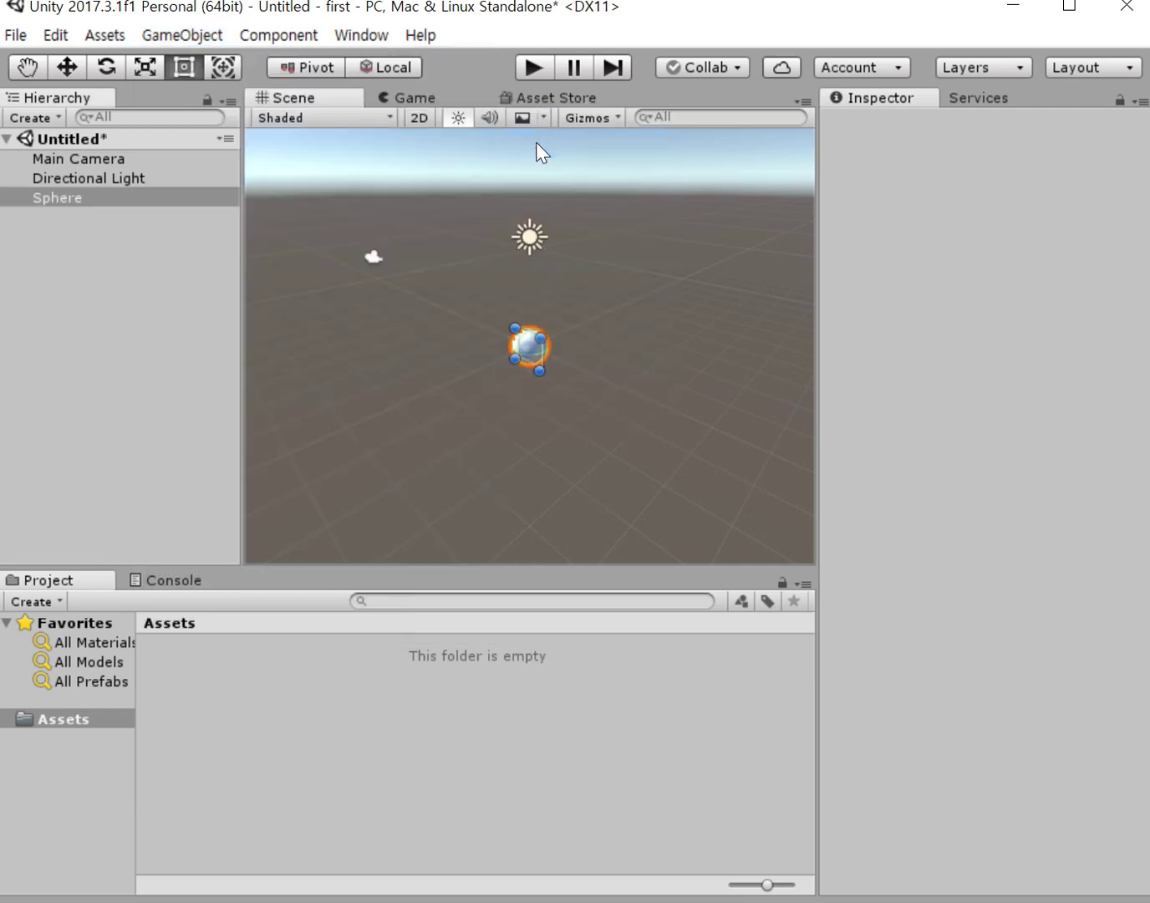
pyautogui.click(540, 347)
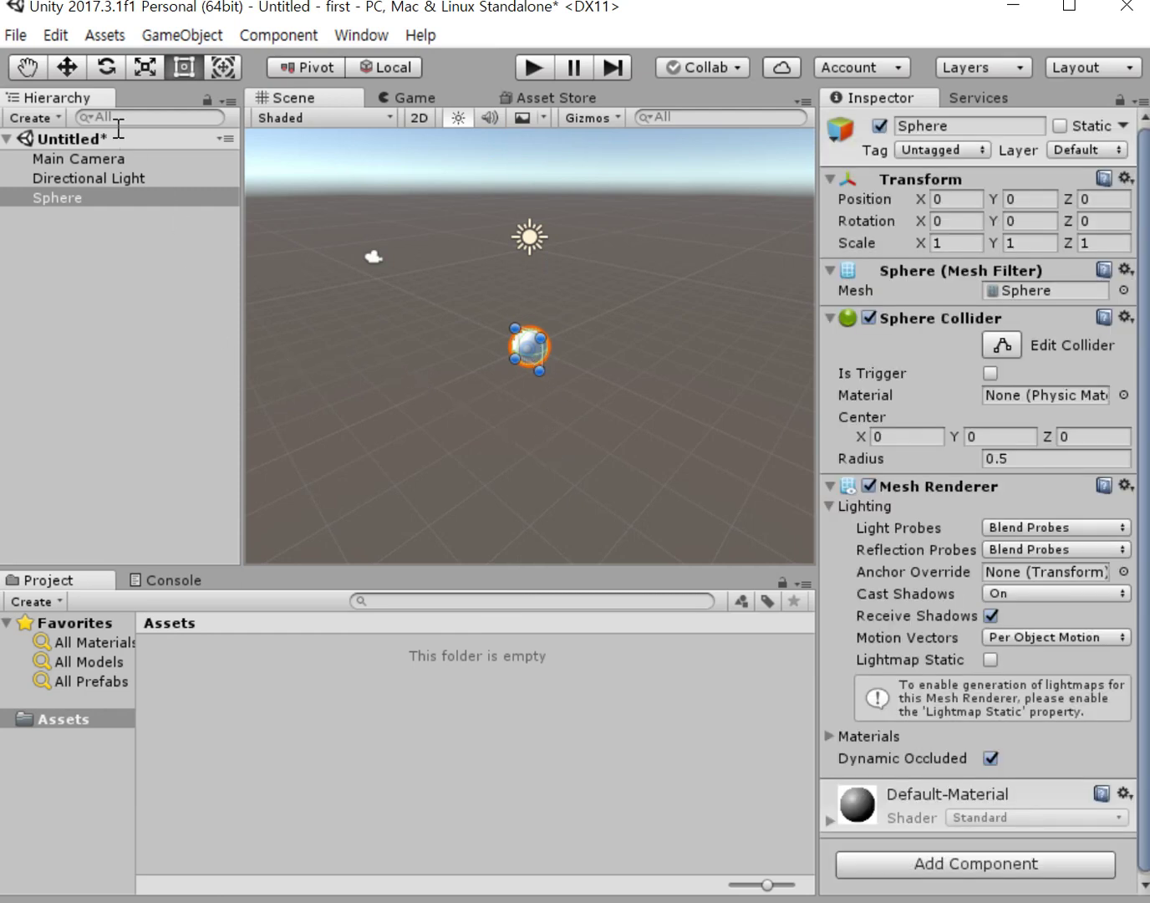
pyautogui.click(175, 38)
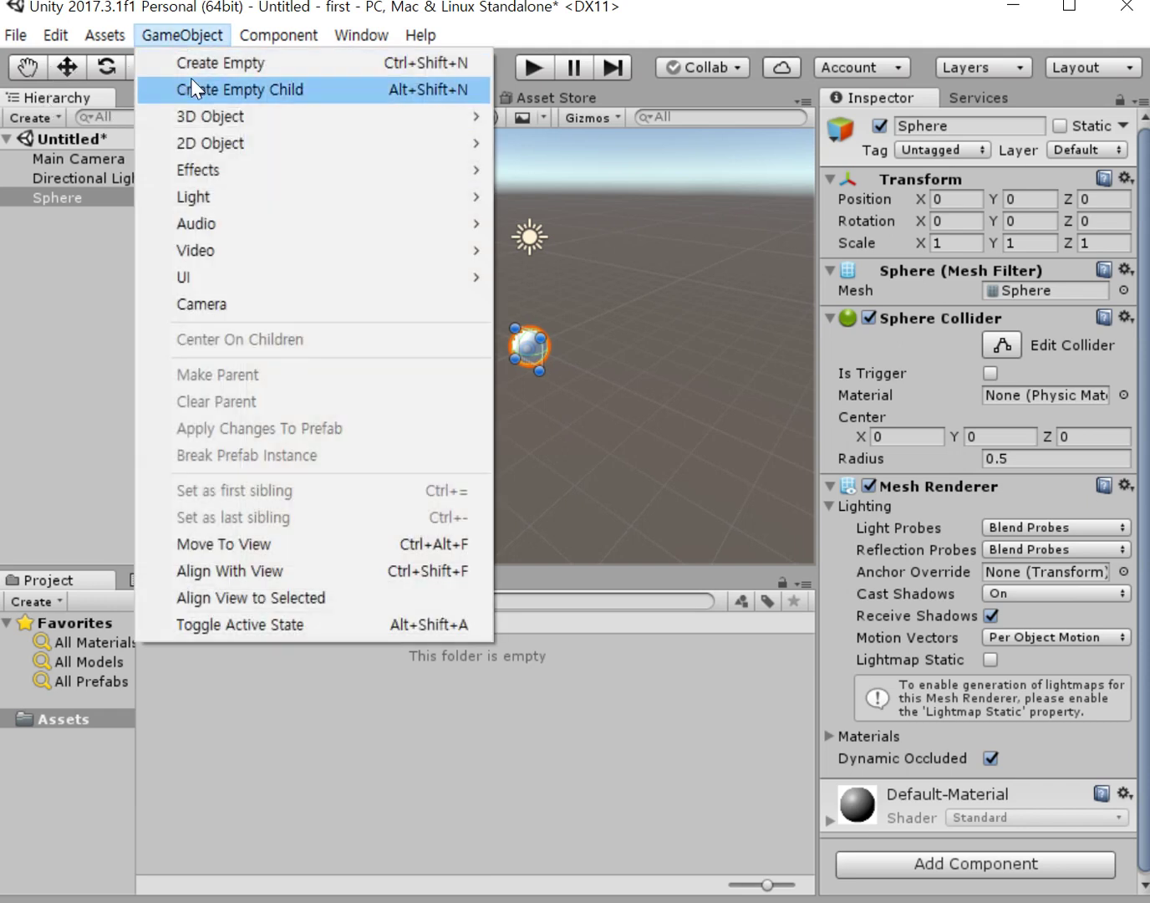
pyautogui.moveTo(468, 117)
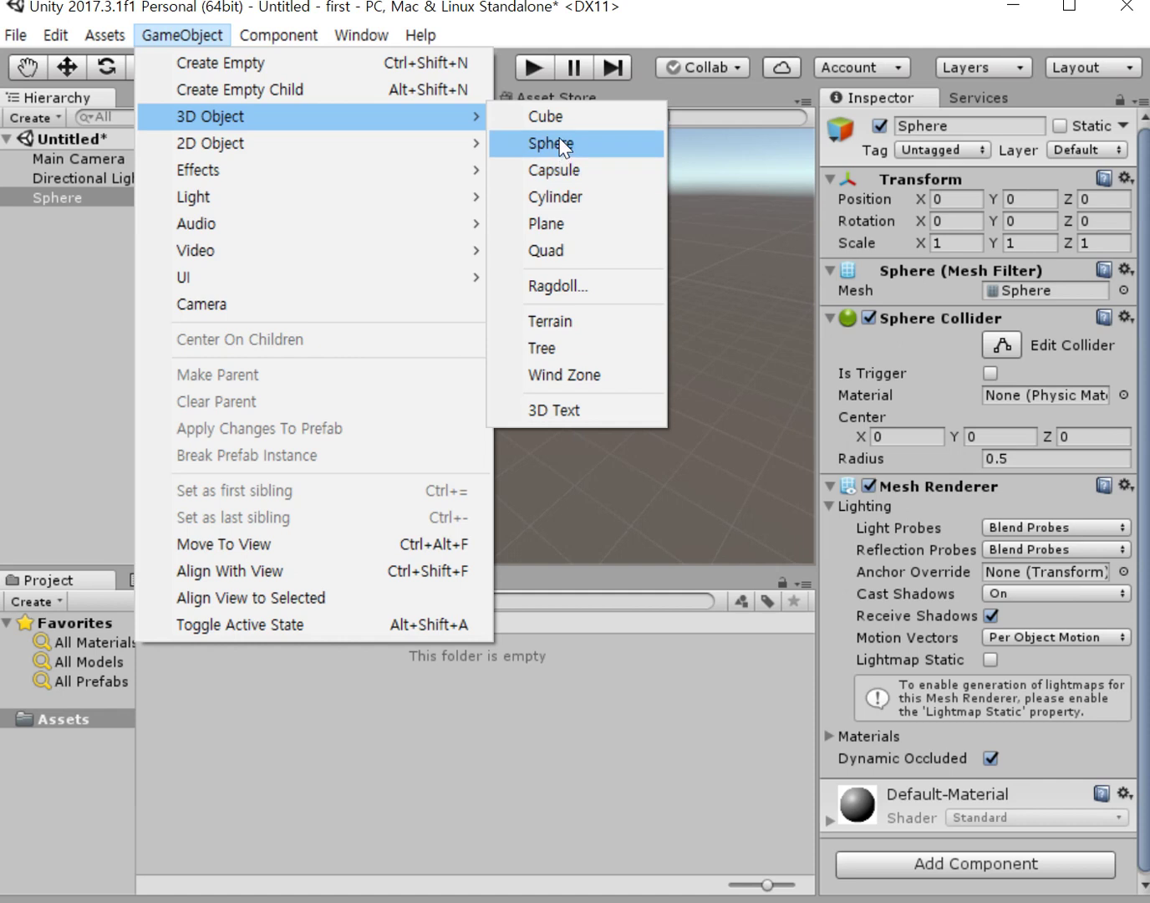
pyautogui.click(560, 144)
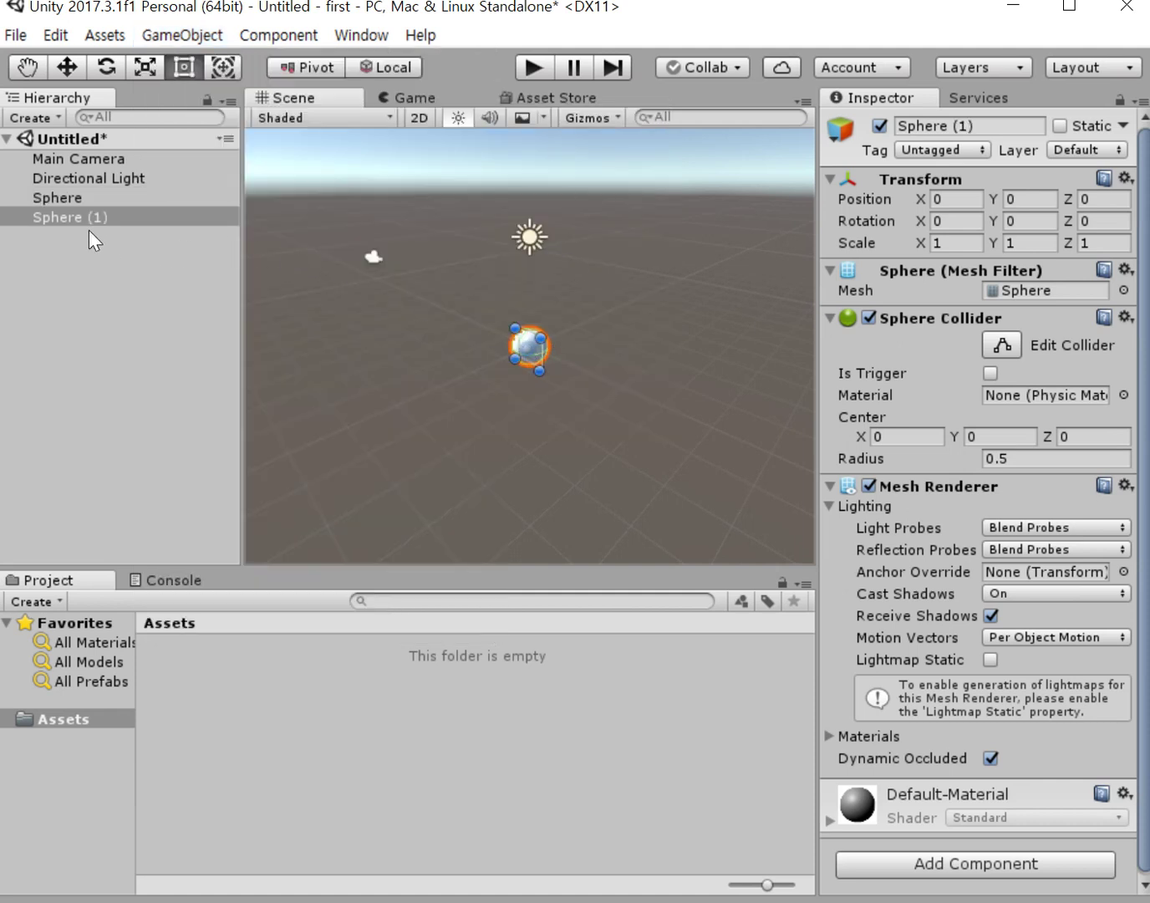
# Rename Sphere to 'earth' and Sphere (1) to 'sun', then select sun.
pyautogui.rightClick(77, 198)
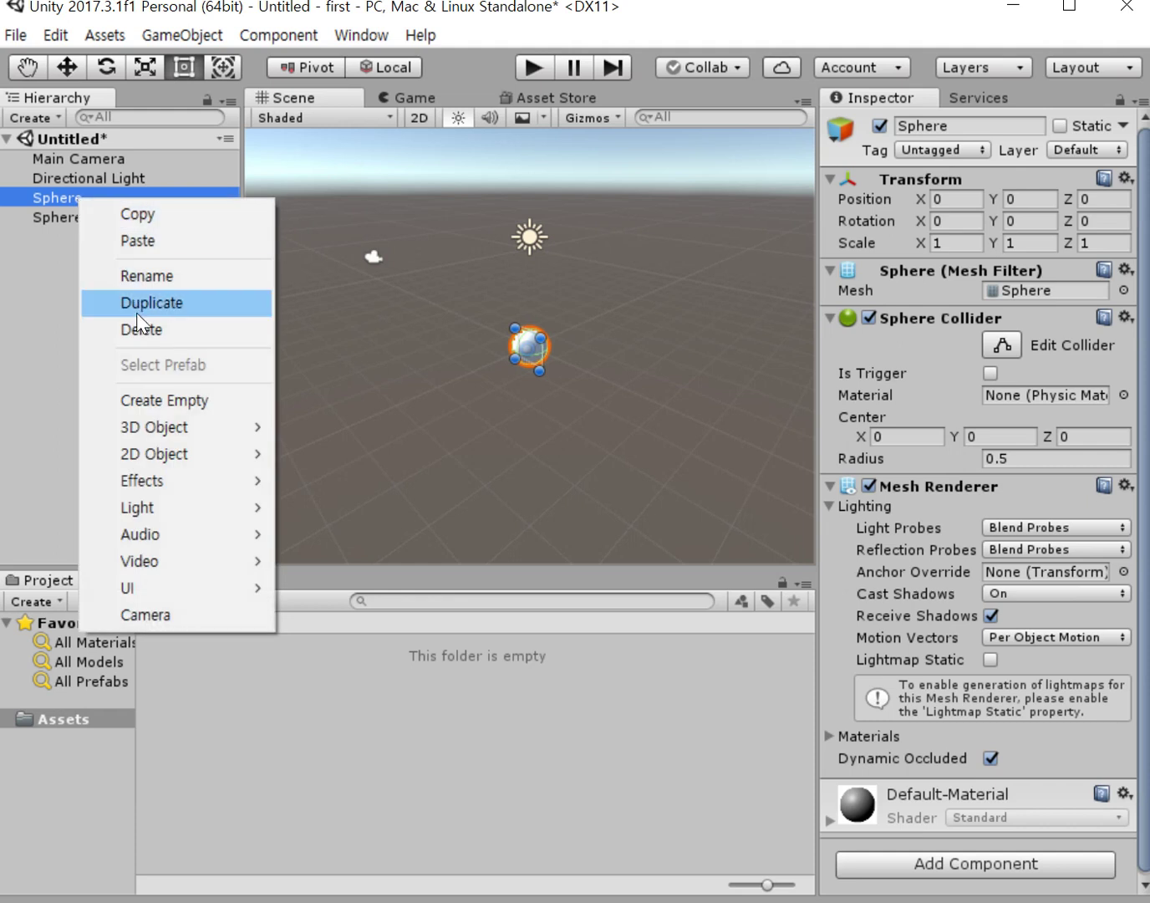
pyautogui.click(155, 283)
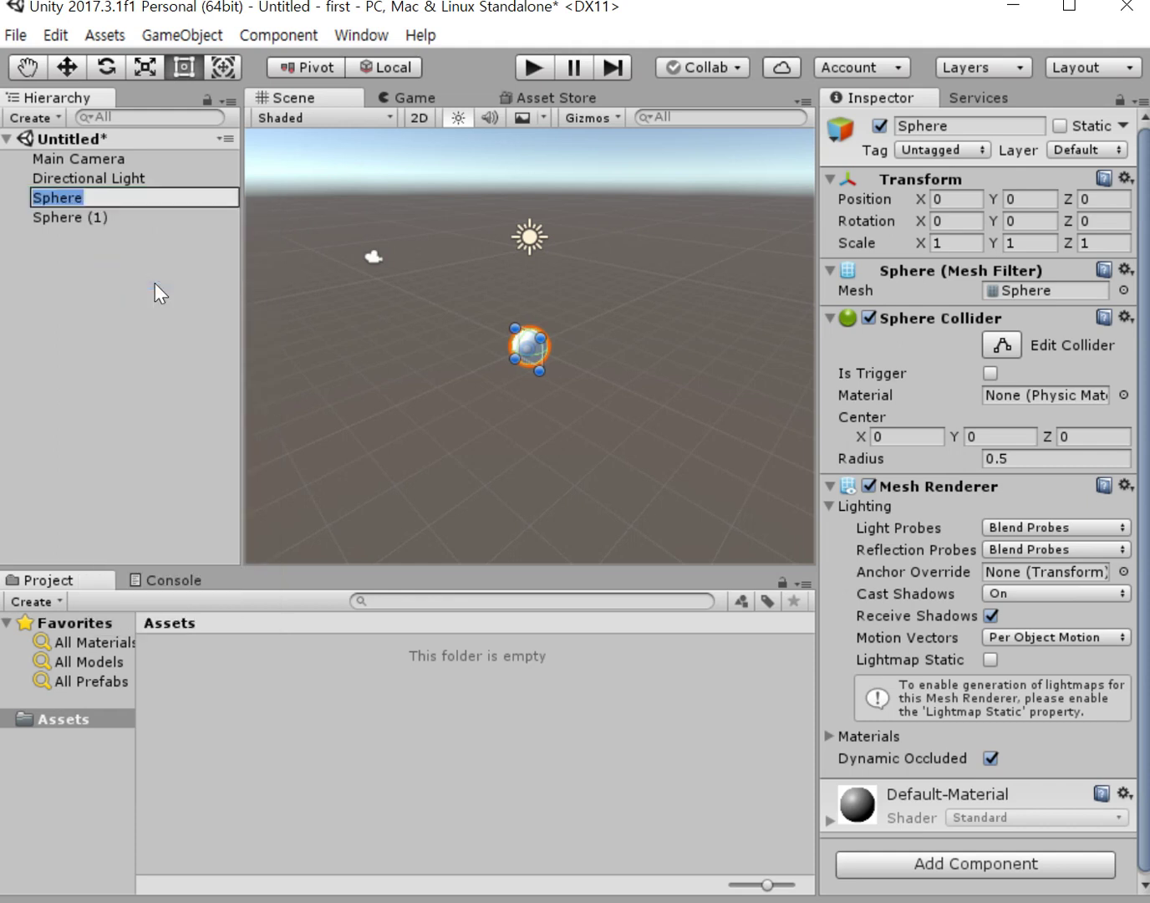
pyautogui.write('earth')
pyautogui.click(97, 210)
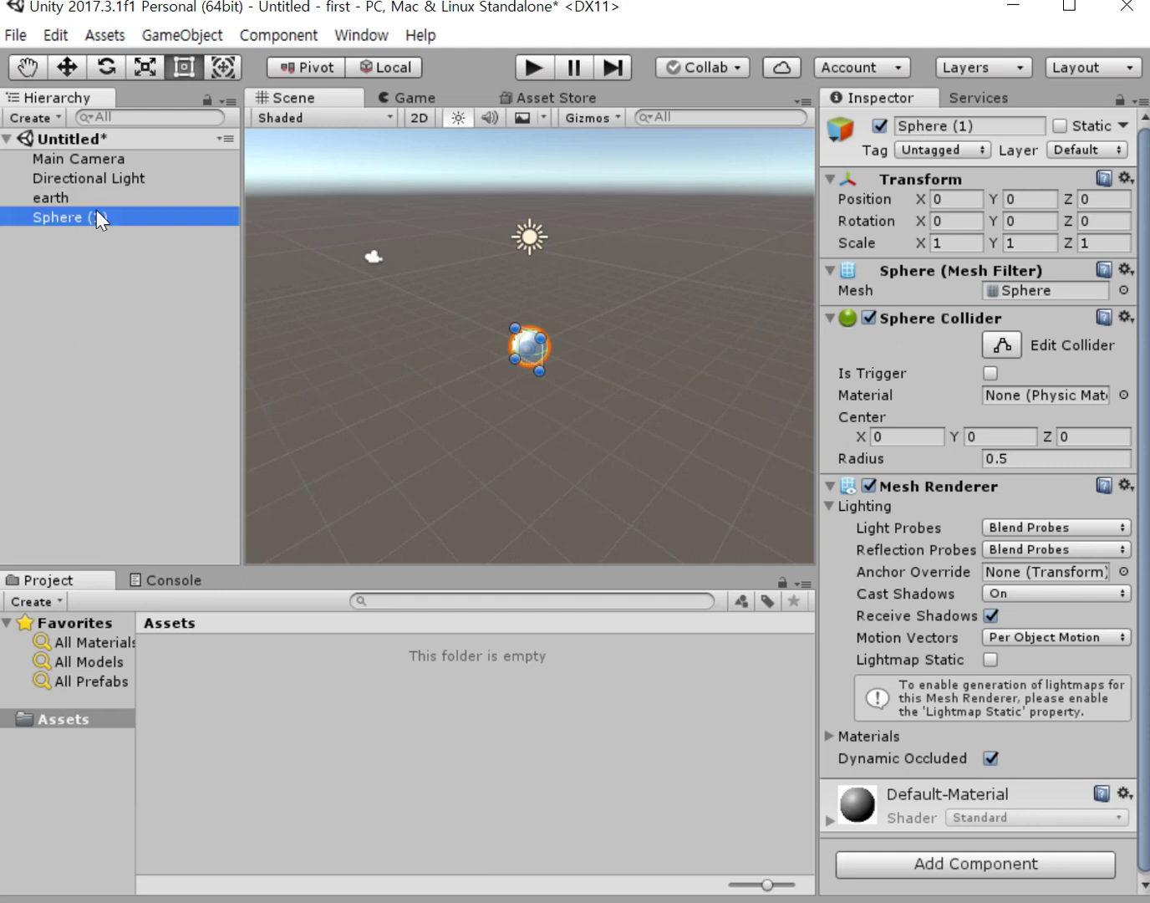
pyautogui.rightClick(96, 210)
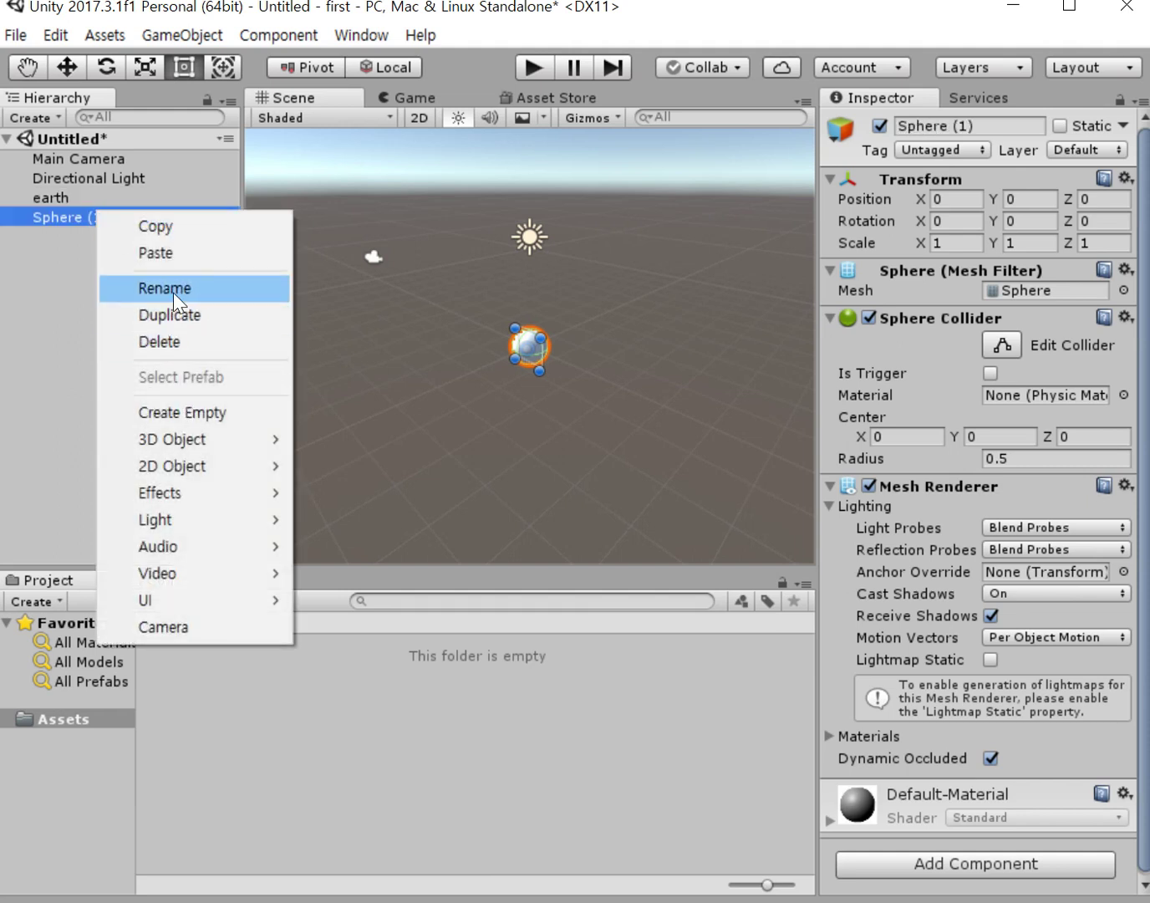
pyautogui.click(174, 293)
pyautogui.write('sun')
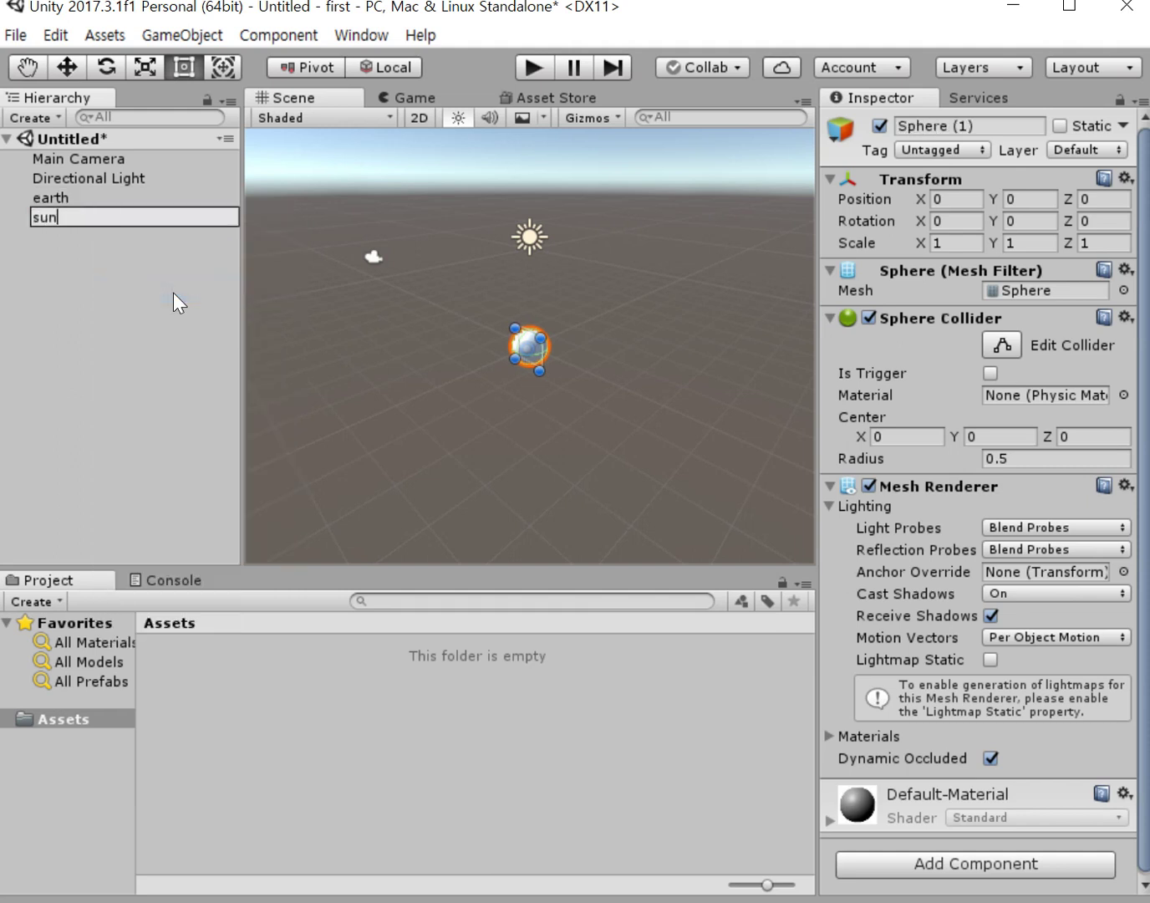
pyautogui.click(141, 290)
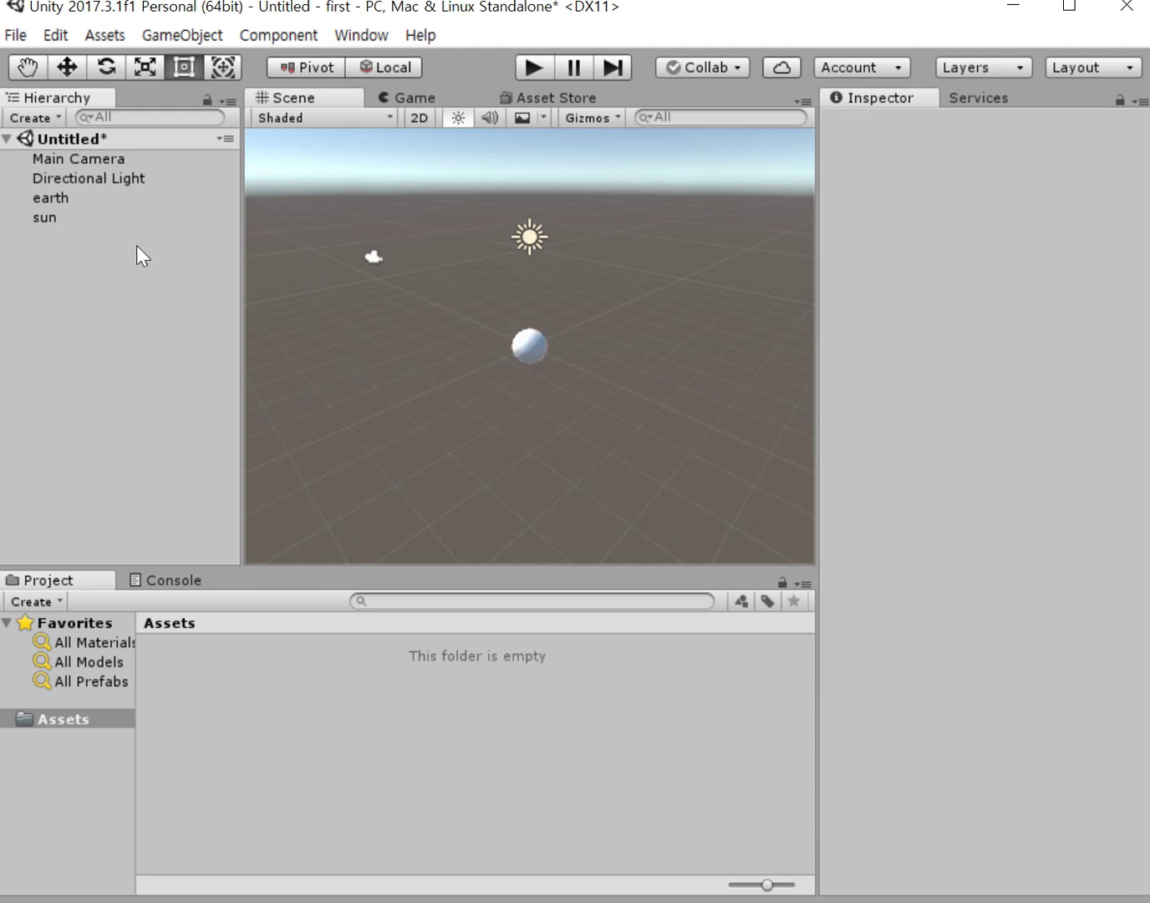
pyautogui.click(55, 218)
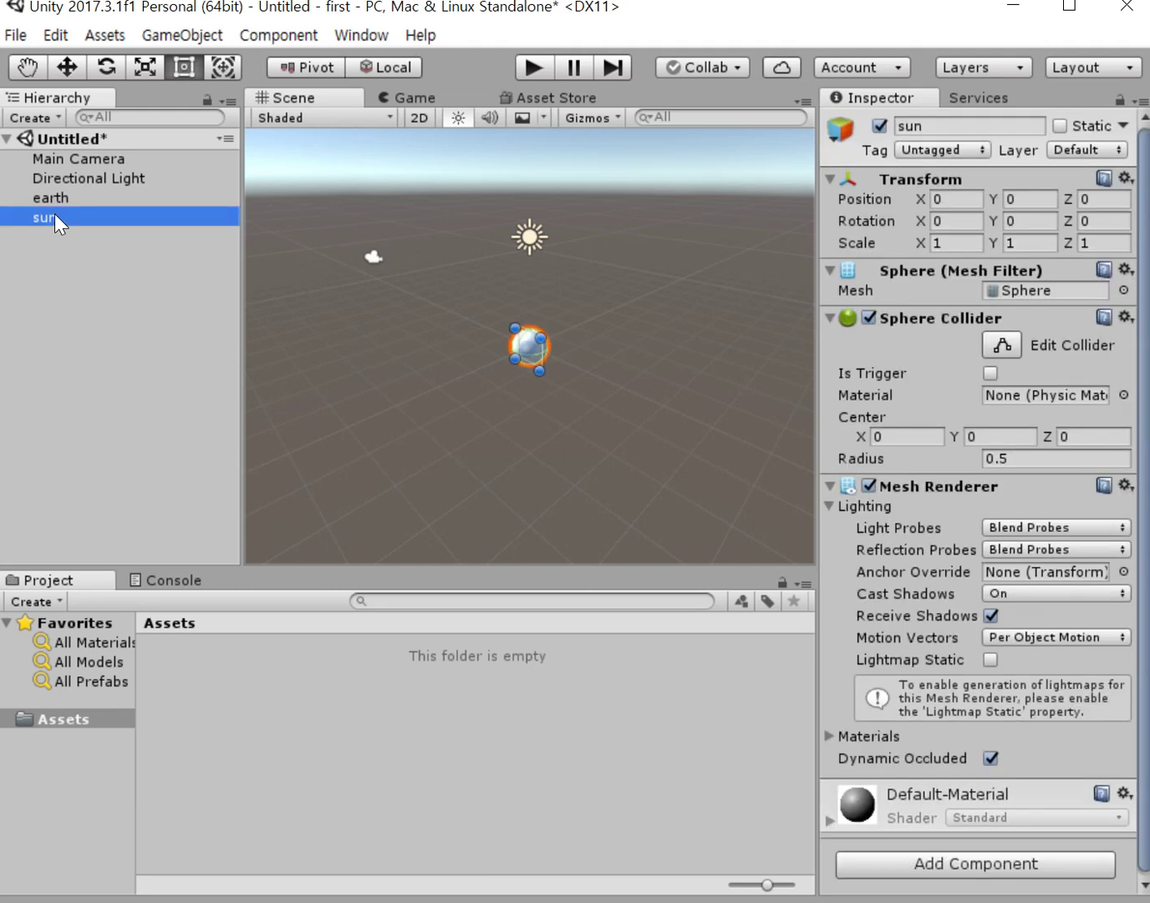
# Set the sun's Position Y to 3, then pan the Scene view so both spheres show.
pyautogui.click(1027, 199)
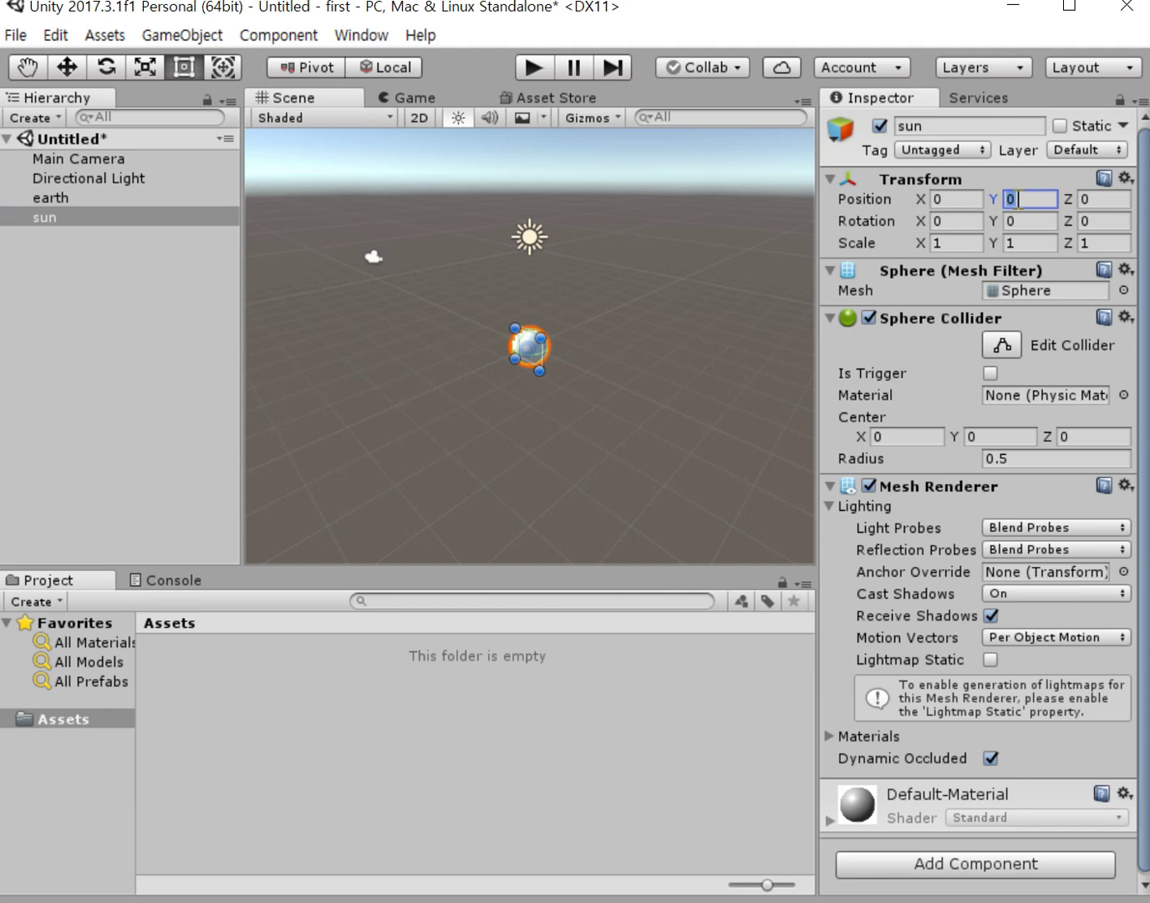
pyautogui.write('3')
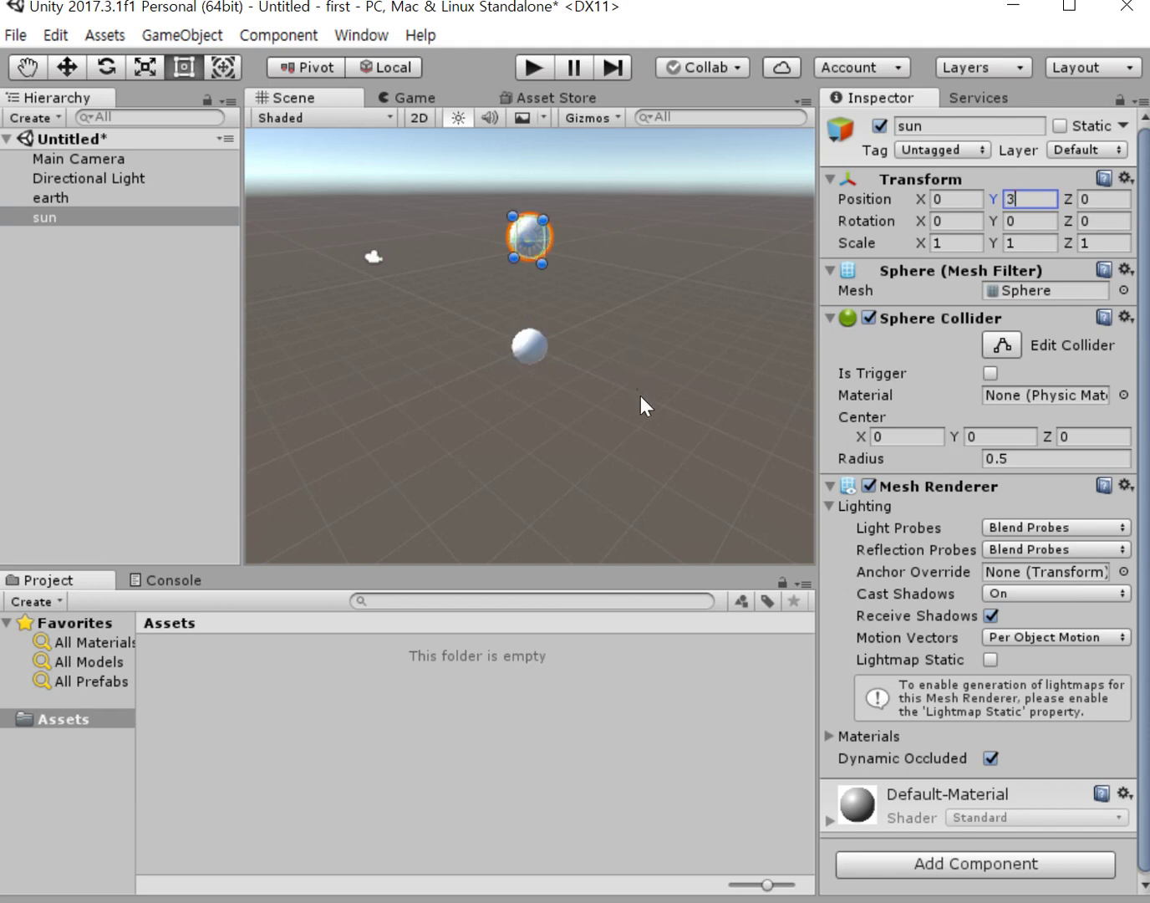
pyautogui.scroll(1, 642, 396)
pyautogui.scroll(2, 641, 395)
pyautogui.scroll(2, 641, 396)
pyautogui.scroll(2, 640, 396)
pyautogui.click(669, 422)
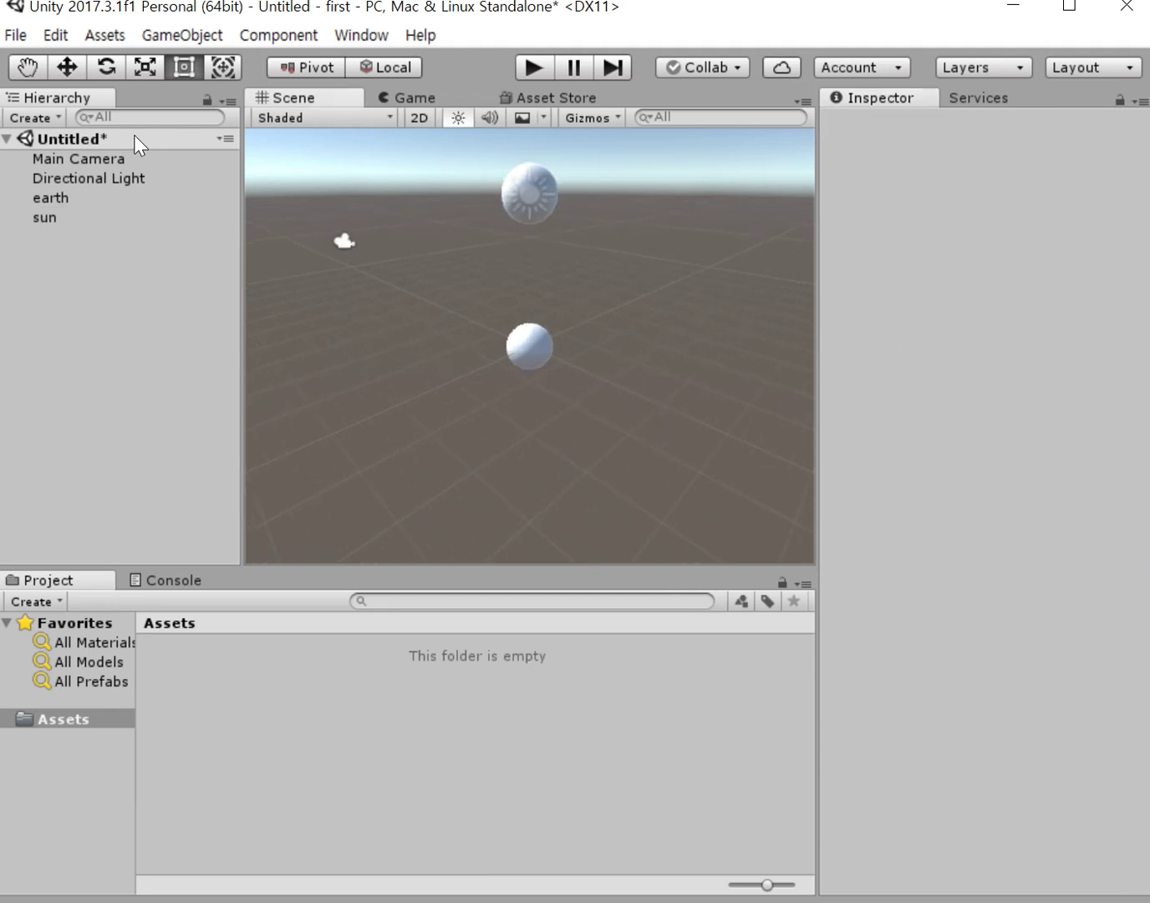
pyautogui.click(27, 67)
pyautogui.moveTo(574, 348)
pyautogui.mouseDown()
pyautogui.moveTo(598, 474)
pyautogui.moveTo(598, 449)
pyautogui.mouseUp()
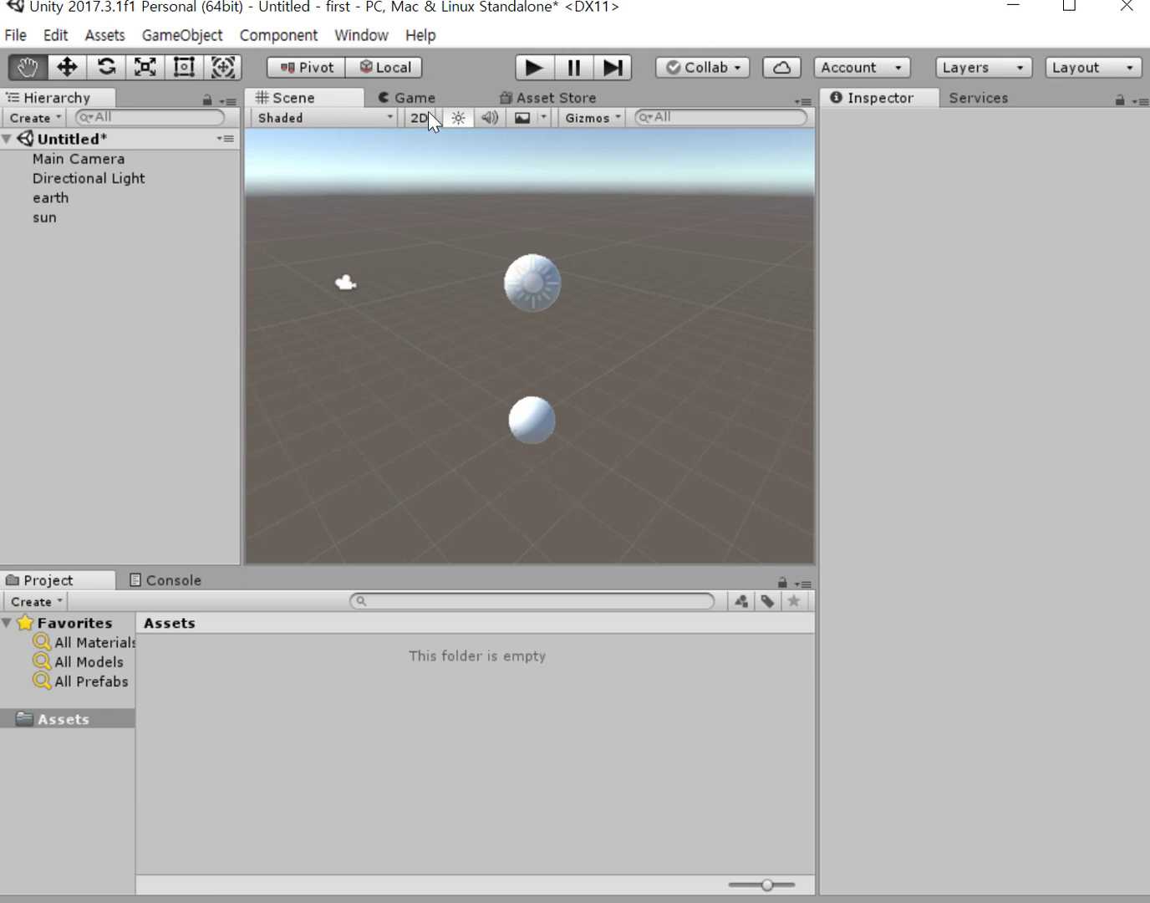
# Add a Plane from GameObject > 3D Object.
pyautogui.click(206, 37)
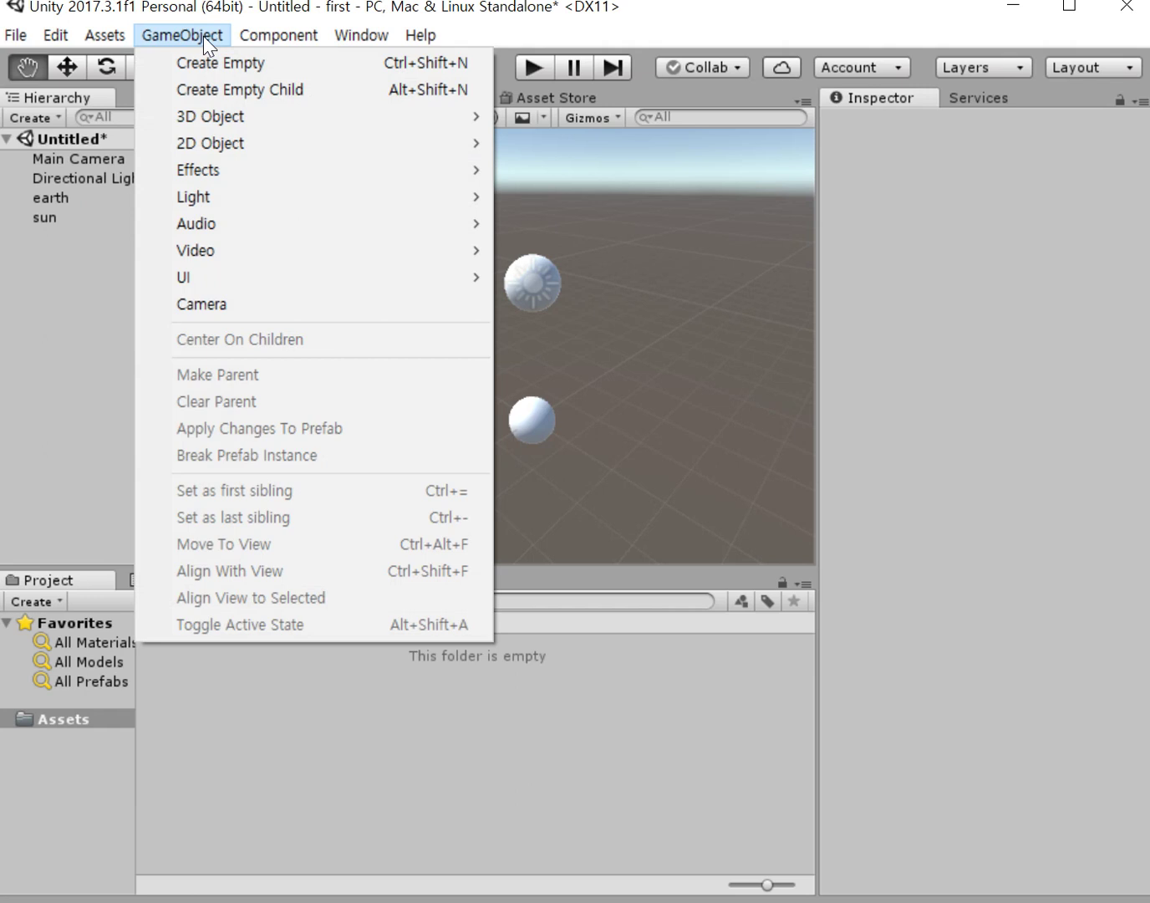
pyautogui.moveTo(266, 118)
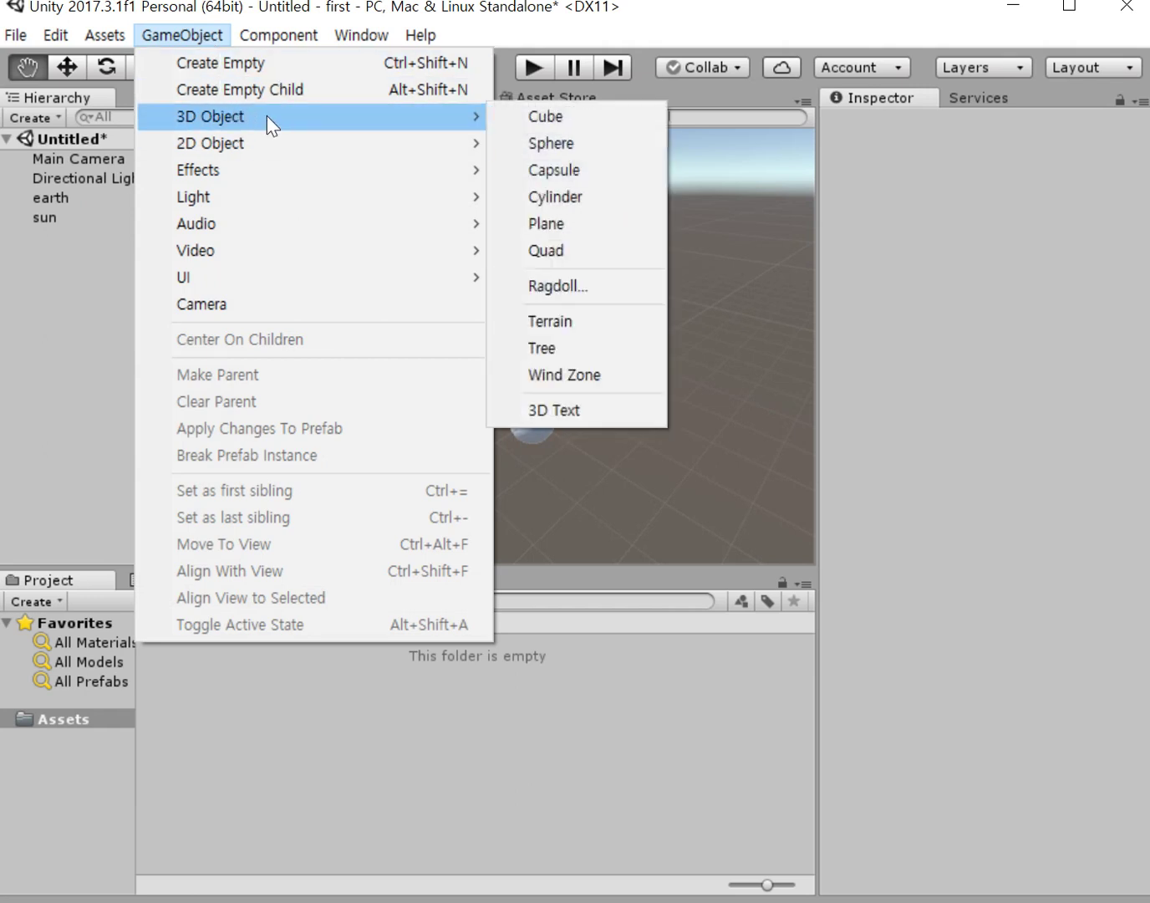
pyautogui.click(566, 225)
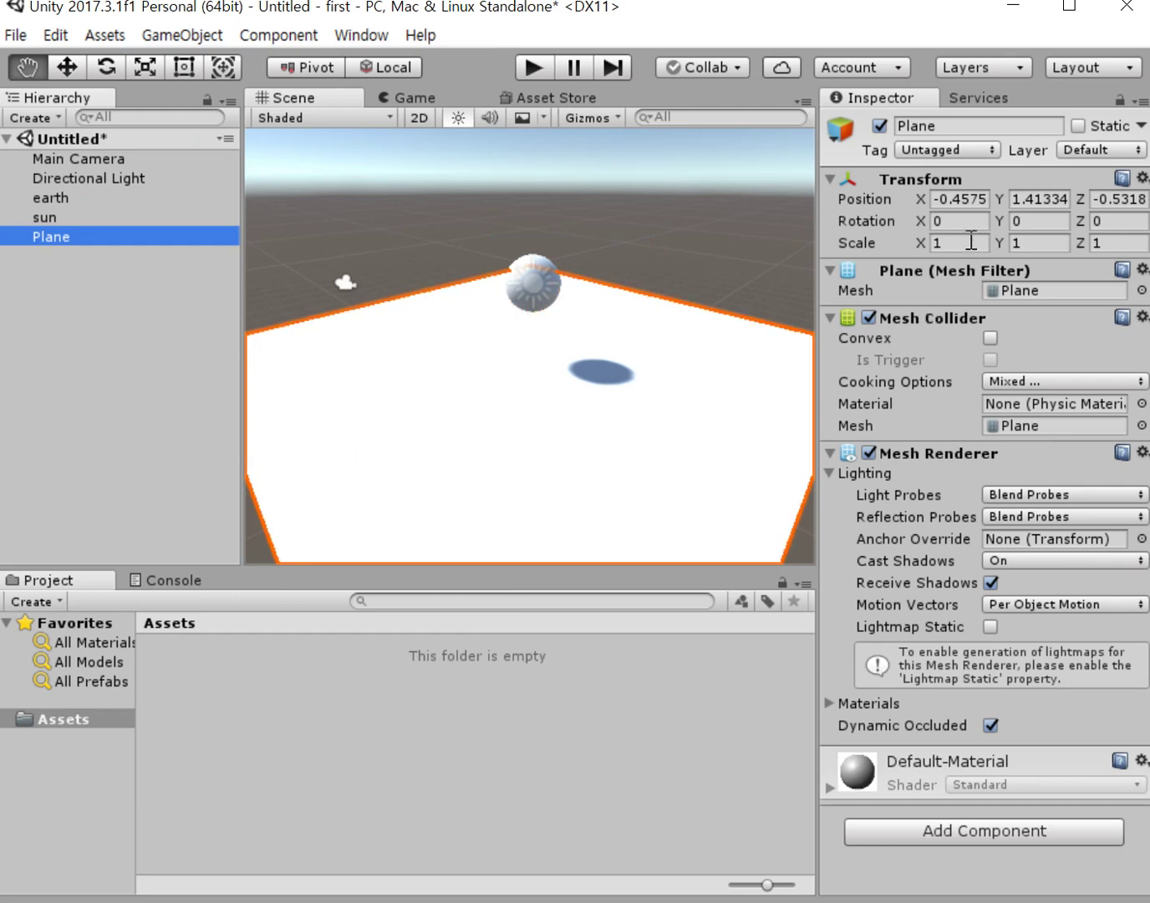
# Scale the Plane to X 0.5, Y 0.01, Z 0.5.
pyautogui.click(971, 243)
pyautogui.write('0.5')
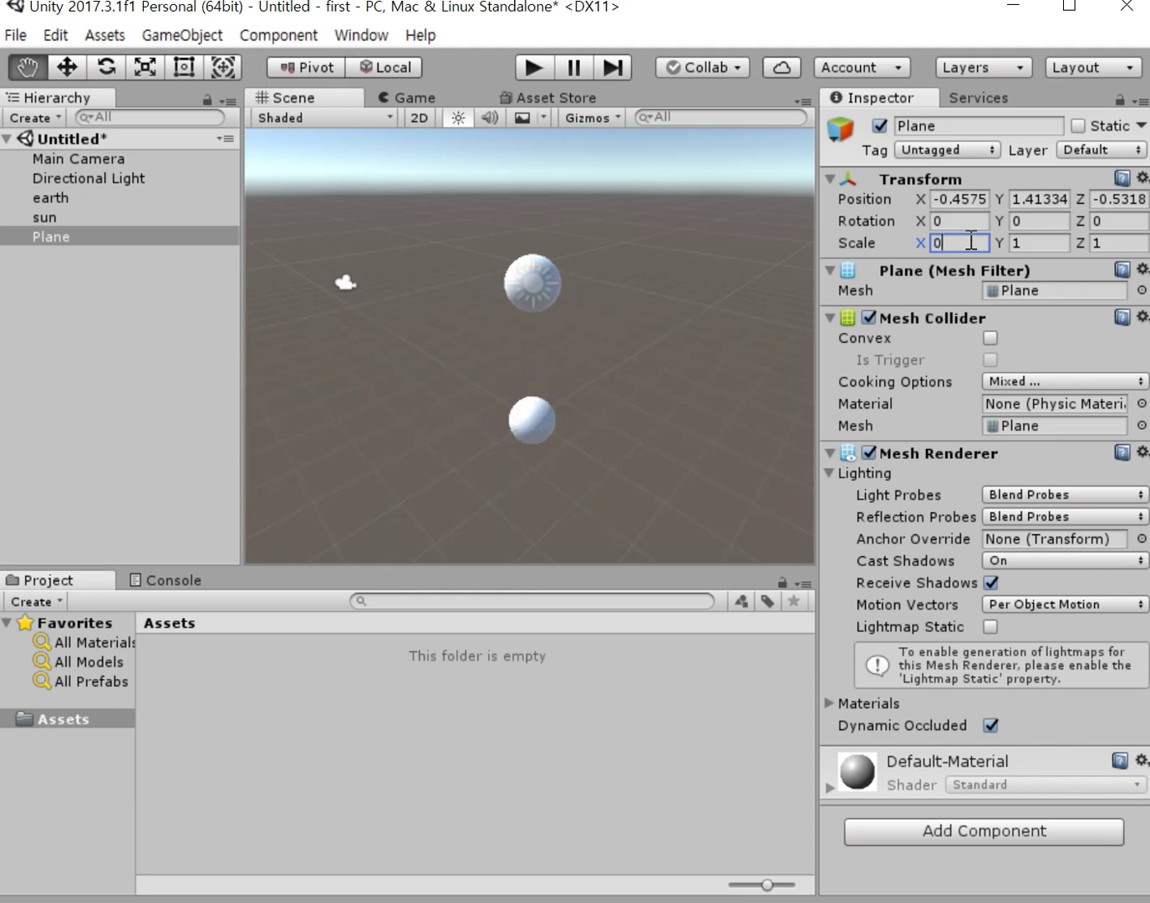
pyautogui.click(1031, 241)
pyautogui.write('0.5')
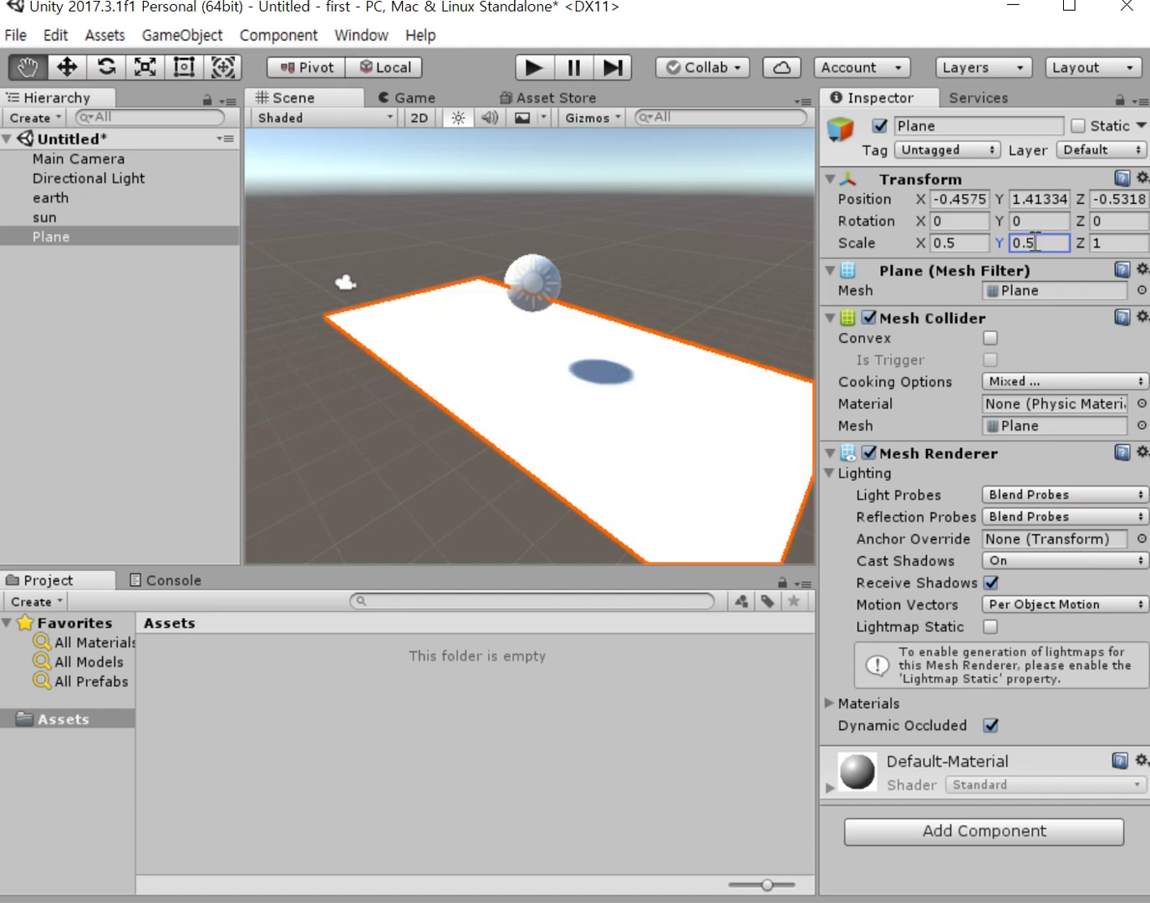
pyautogui.click(1102, 243)
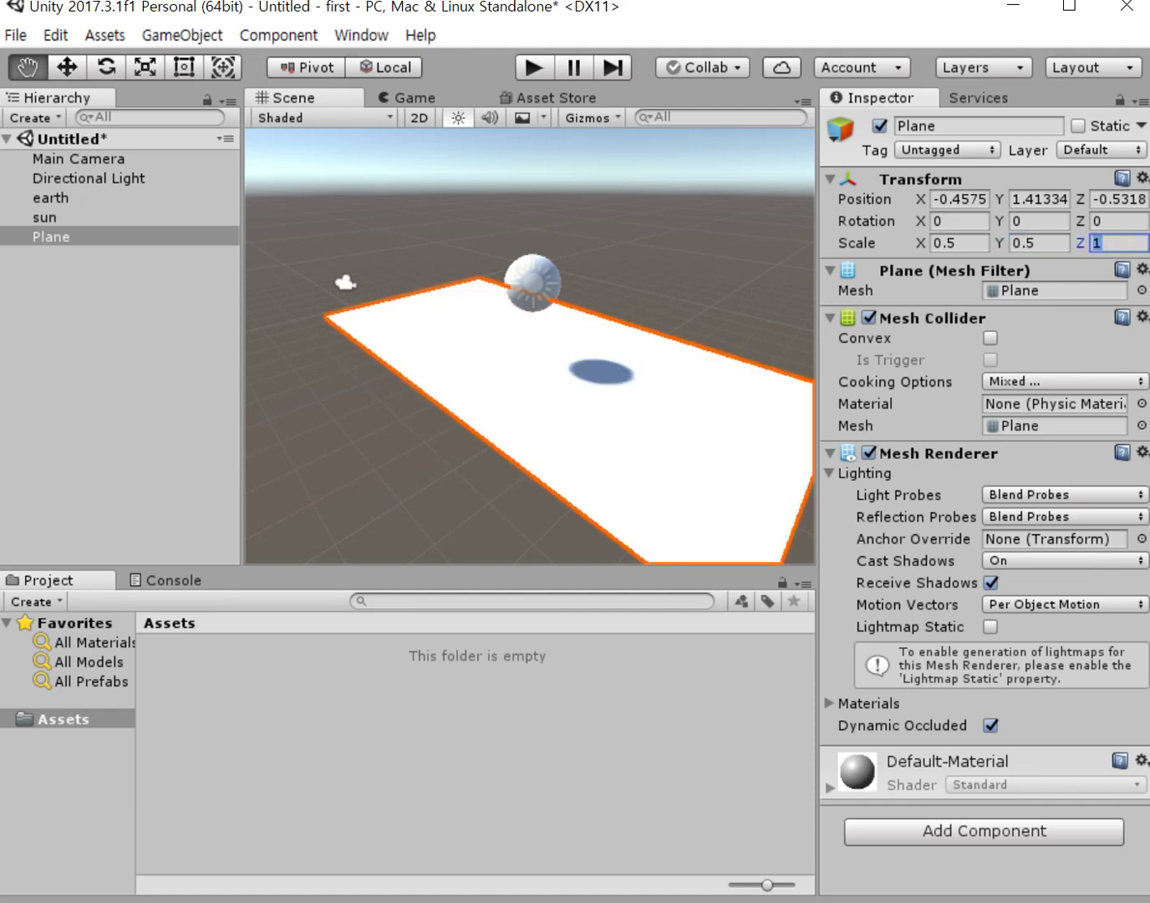
pyautogui.write('0.')
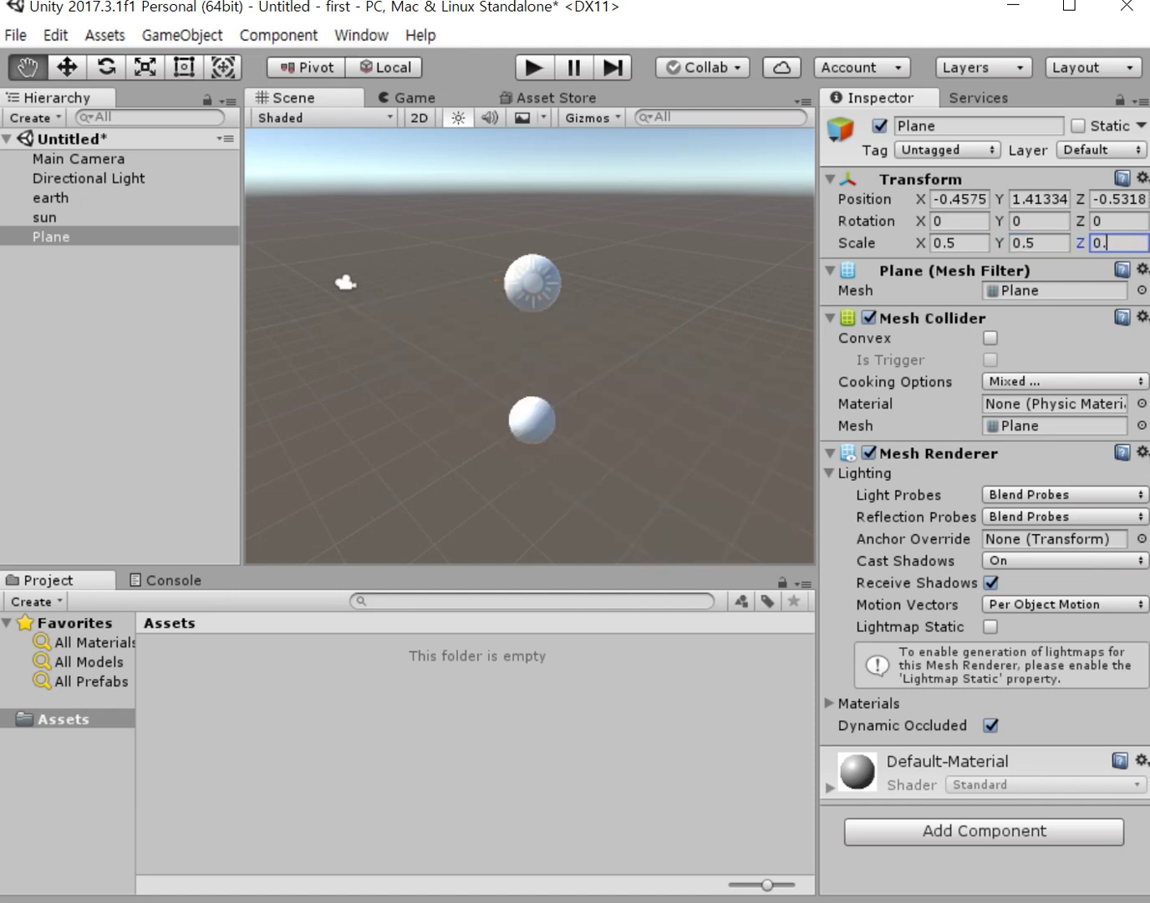
pyautogui.write('5')
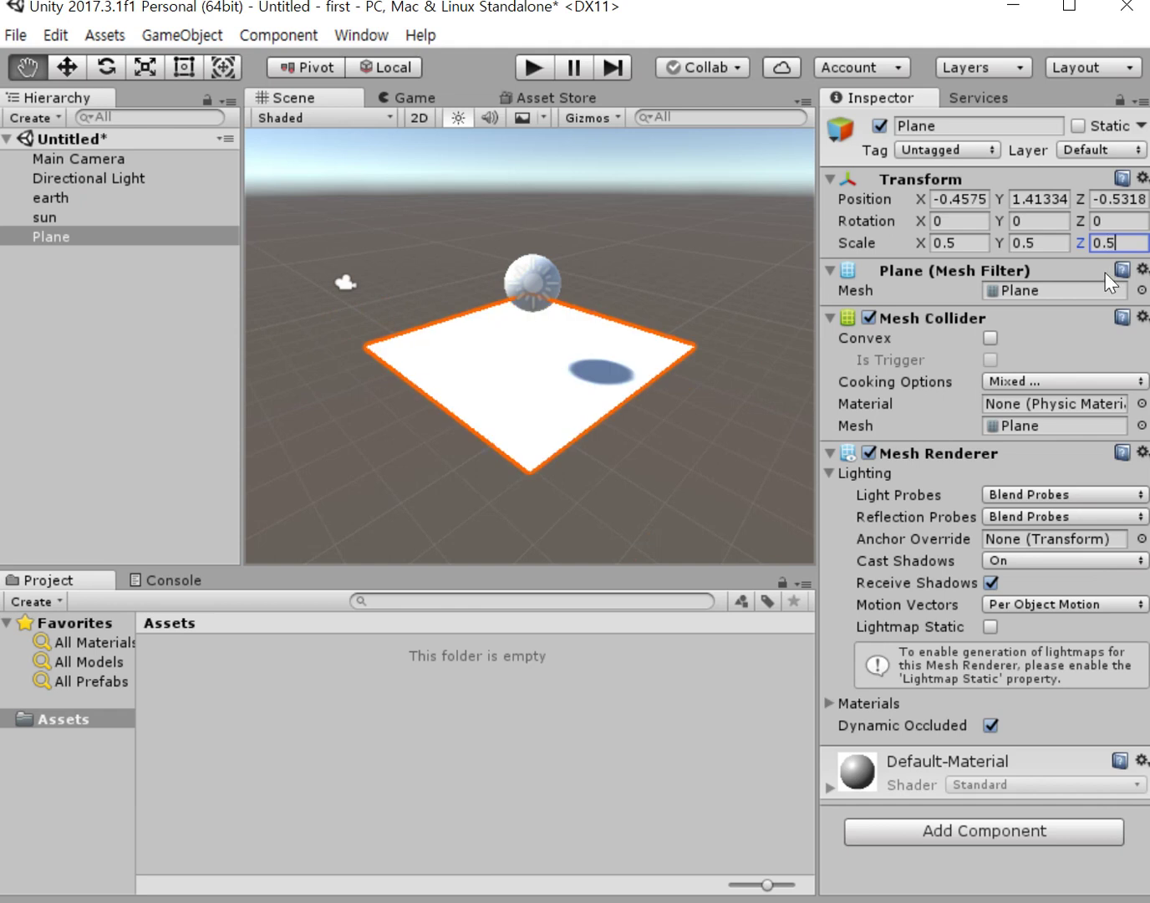
pyautogui.click(1051, 245)
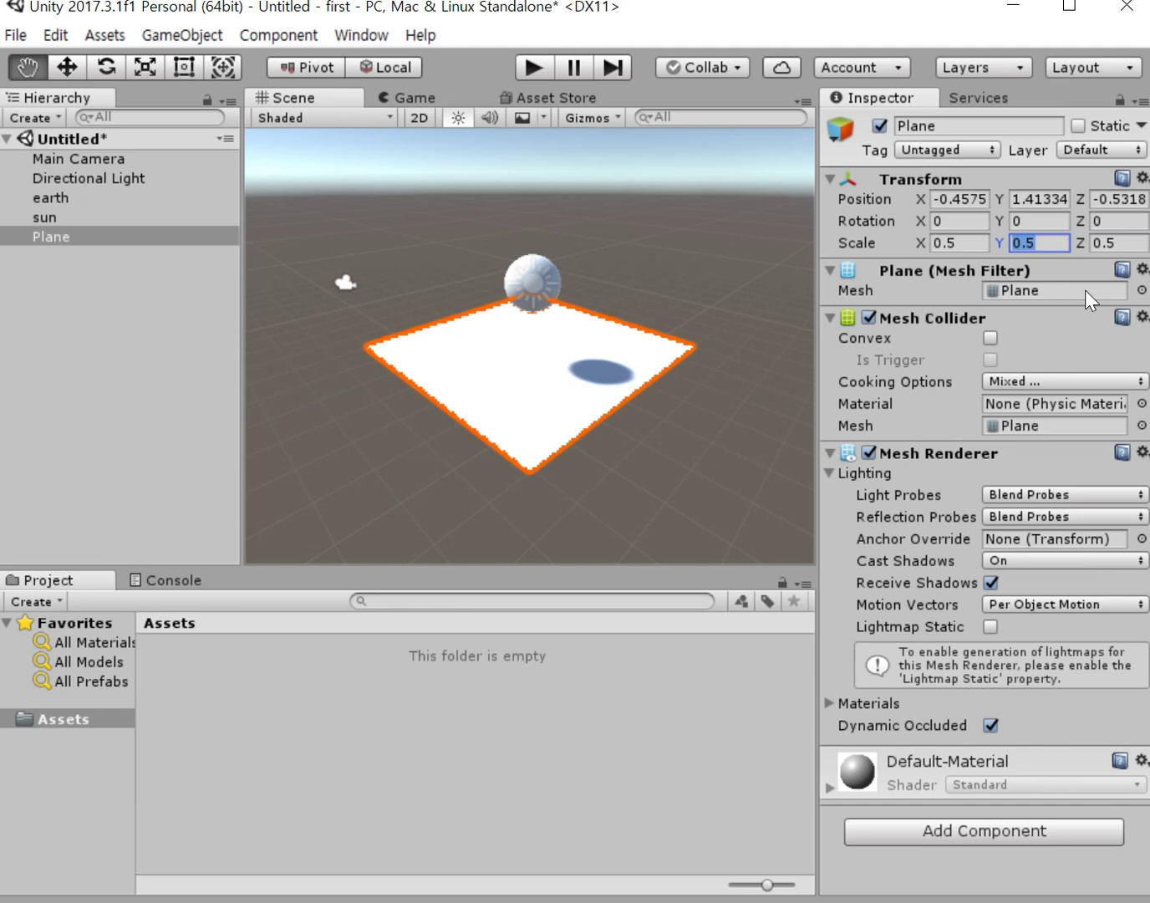
pyautogui.press('BackSpace')
pyautogui.write('0.01')
pyautogui.click(64, 199)
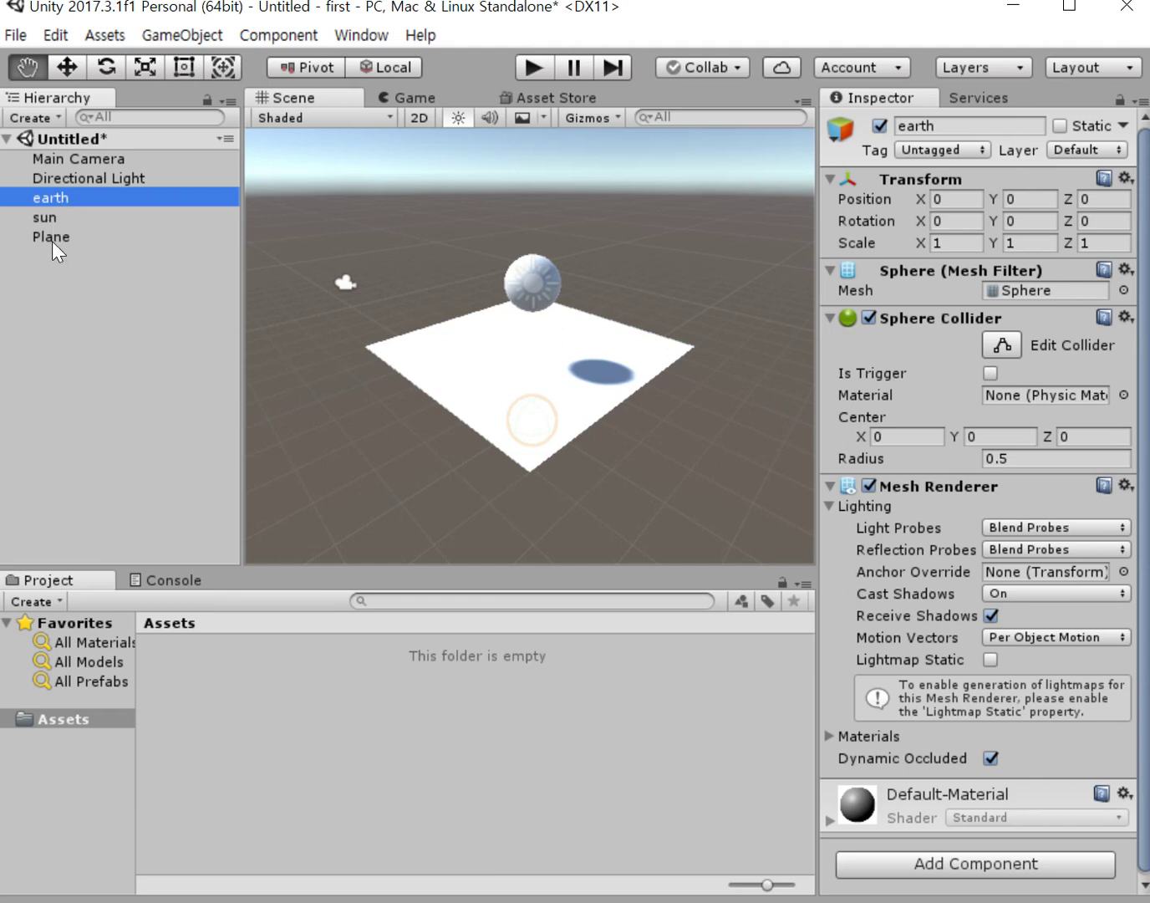
# Set the Plane's Position X, Y and Z to 0.
pyautogui.click(51, 240)
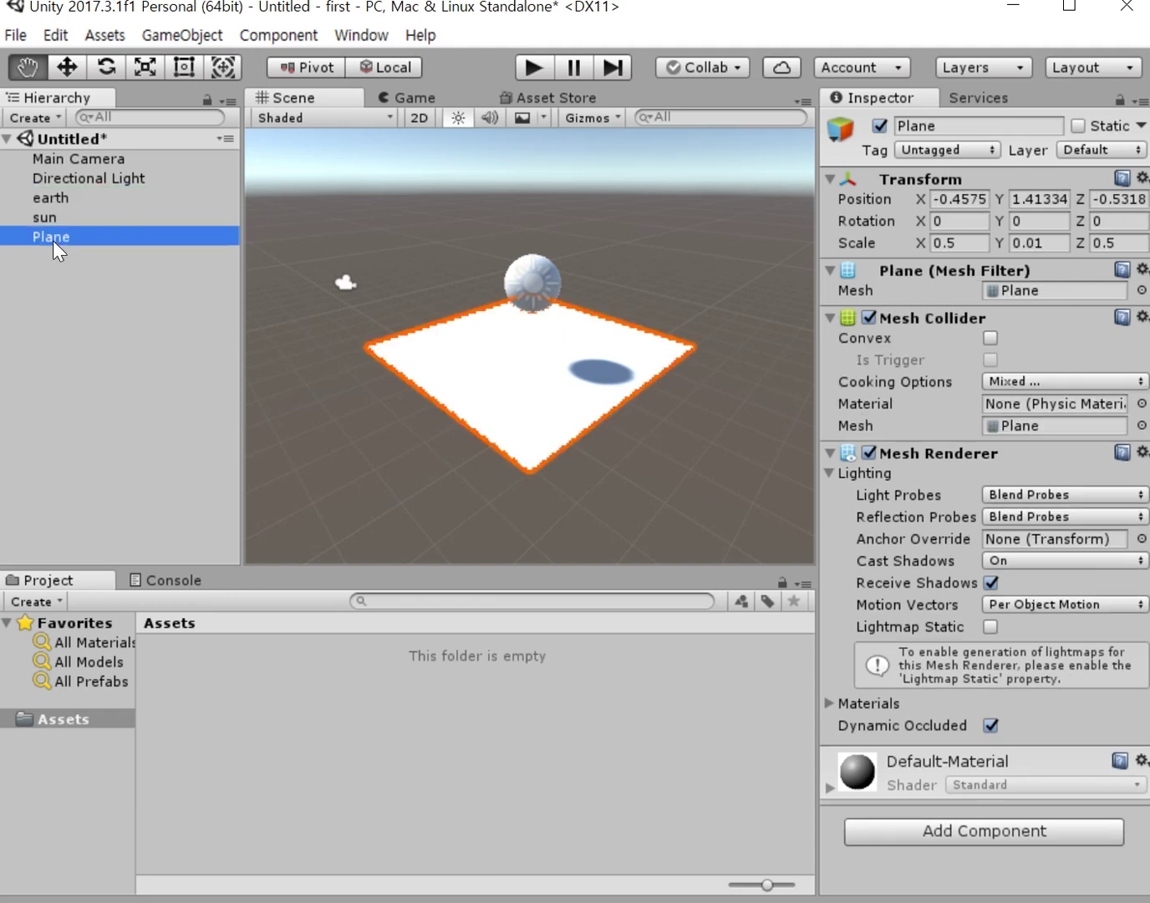
pyautogui.click(981, 198)
pyautogui.click(981, 197)
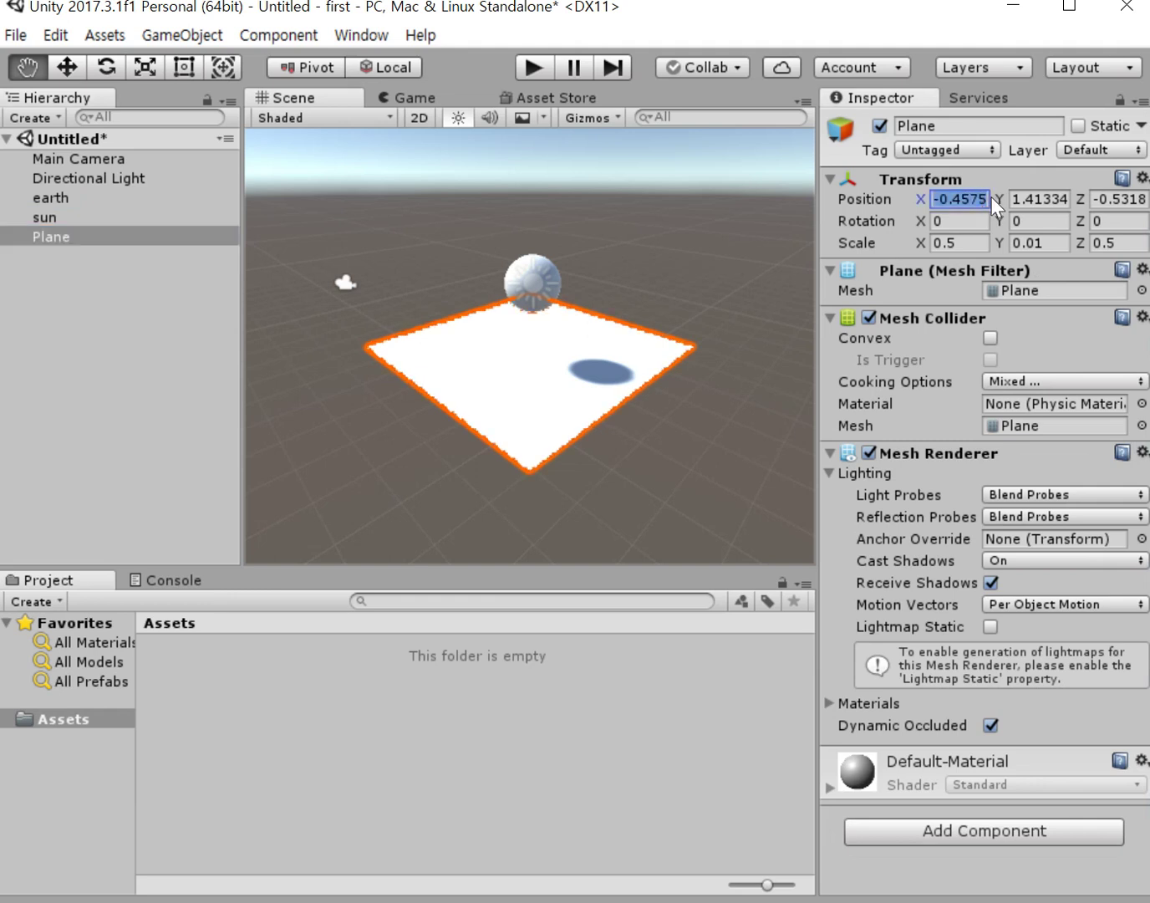
pyautogui.write('0')
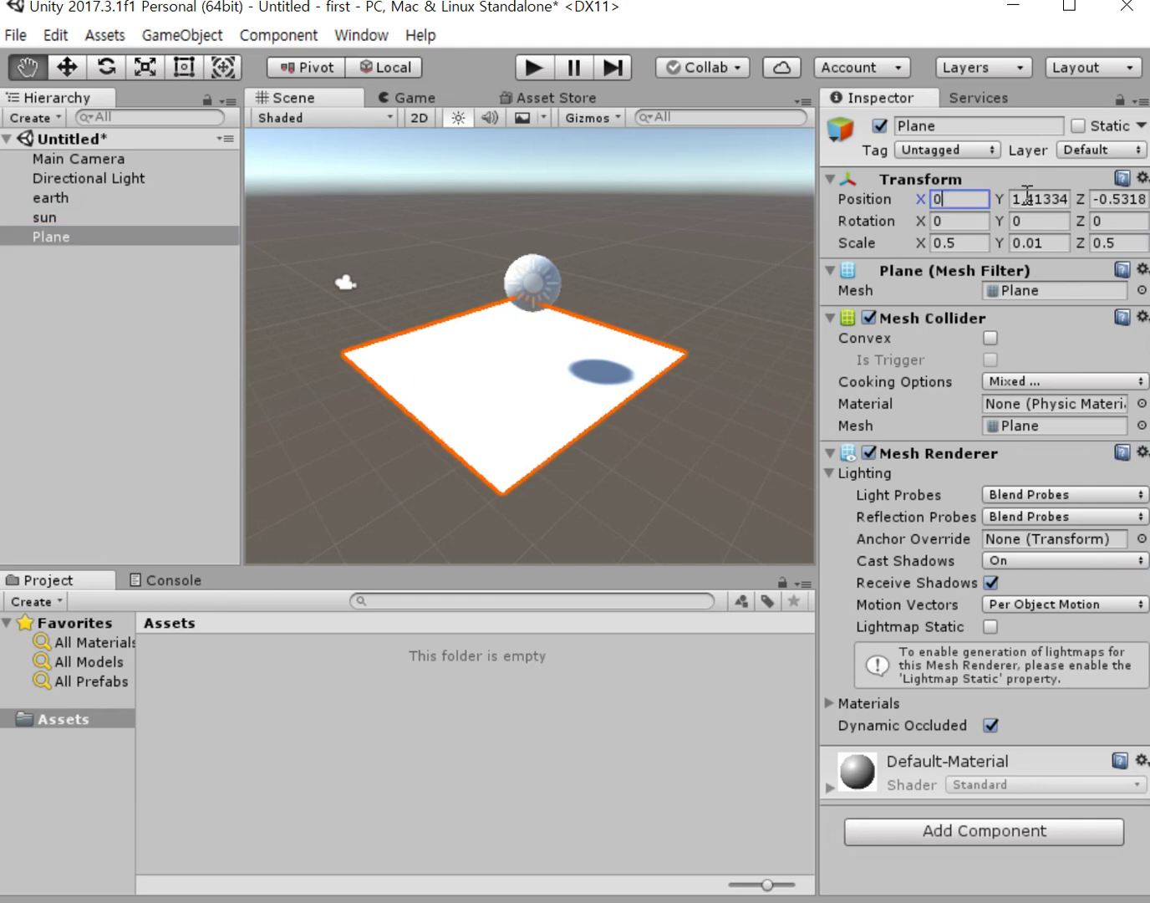
pyautogui.click(1041, 200)
pyautogui.write('0')
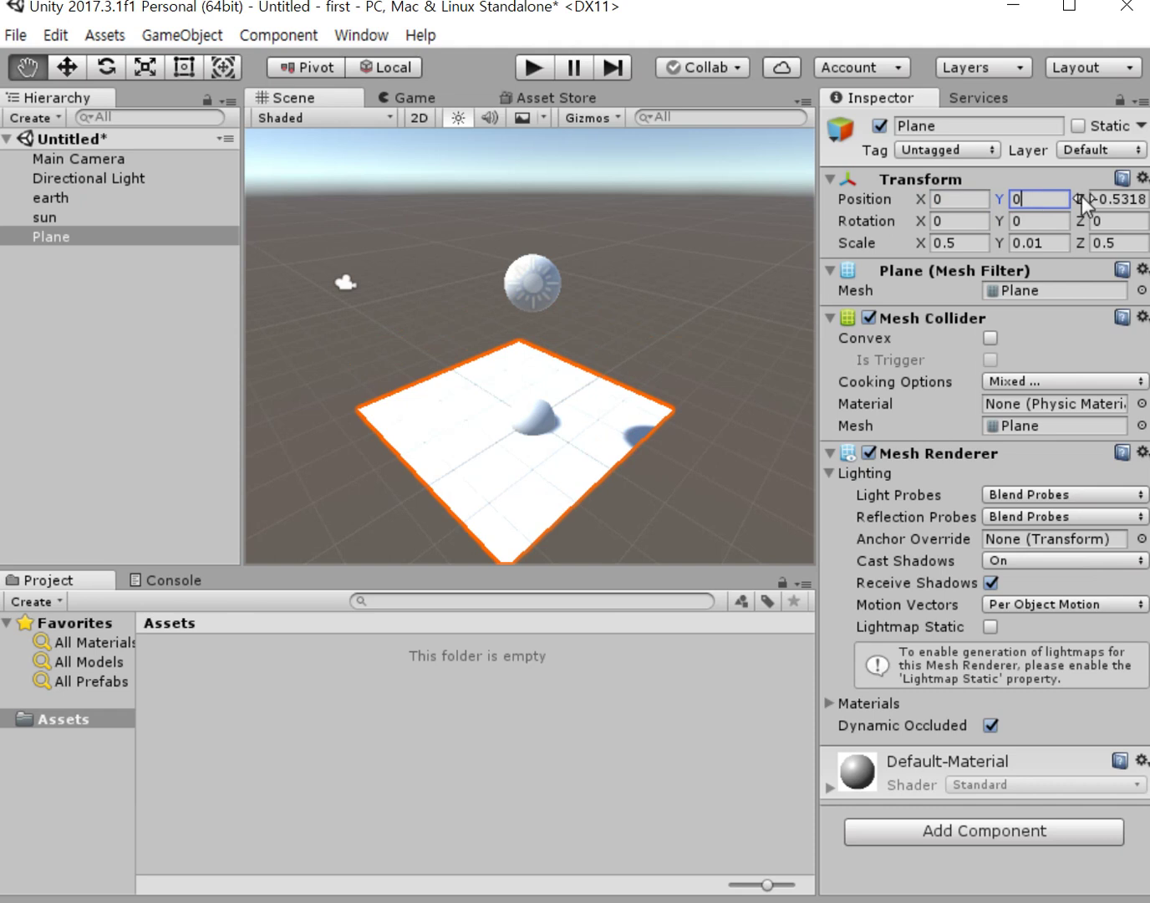
pyautogui.click(1121, 201)
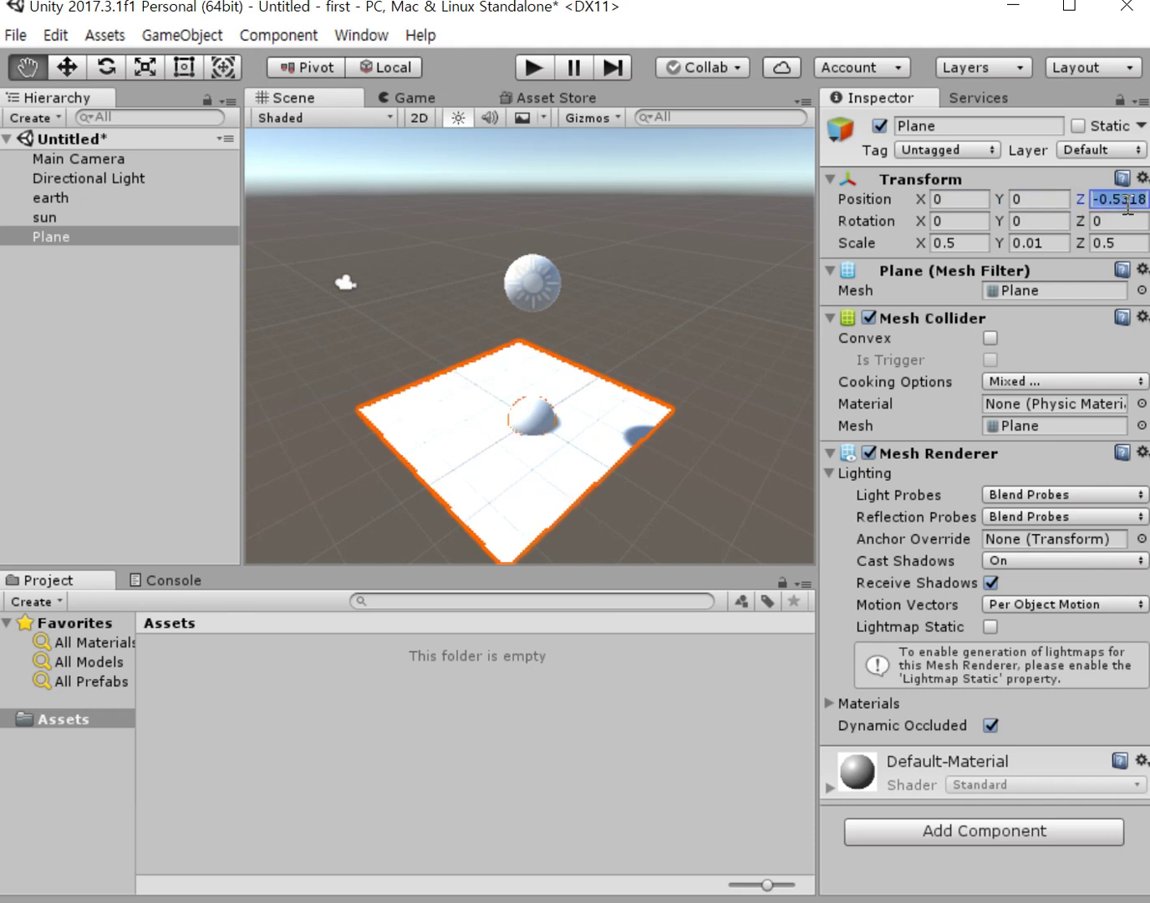
pyautogui.press('BackSpace')
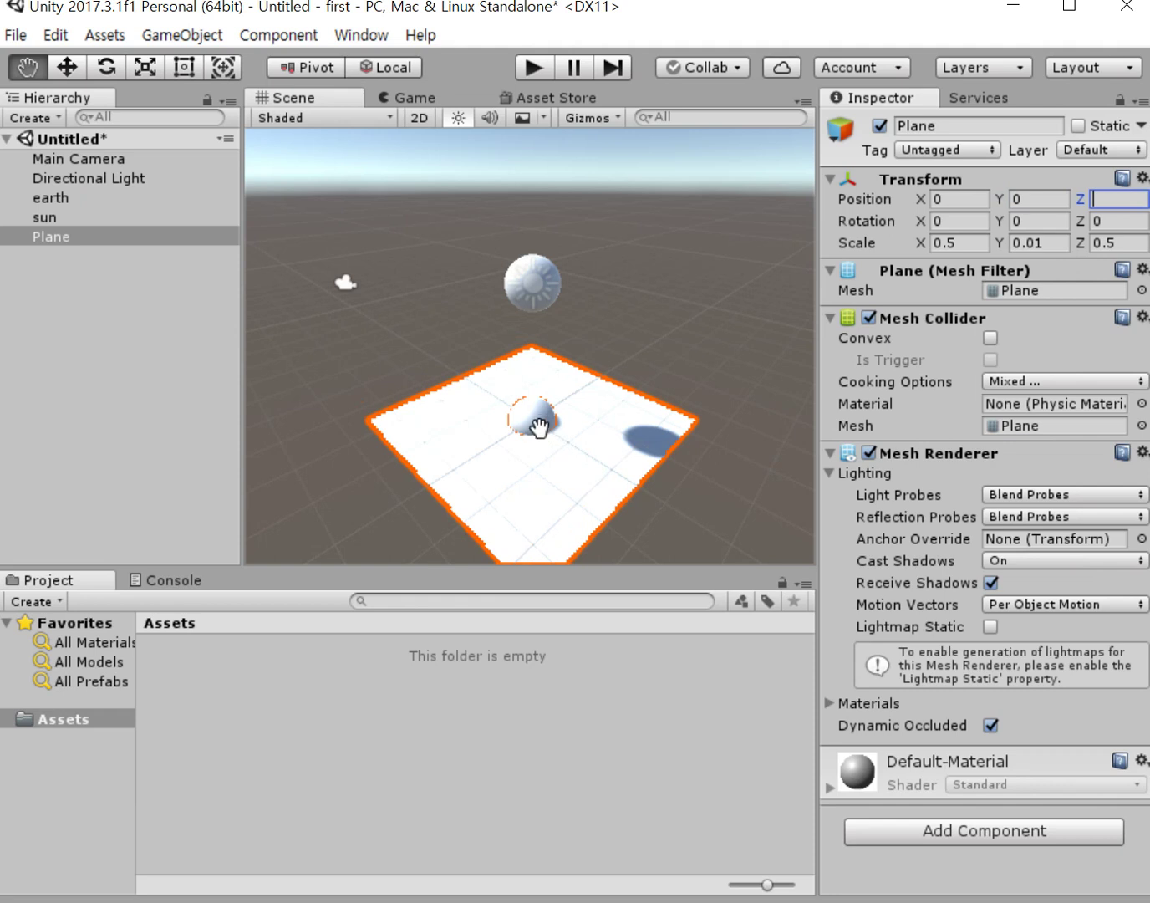
pyautogui.press('Return')
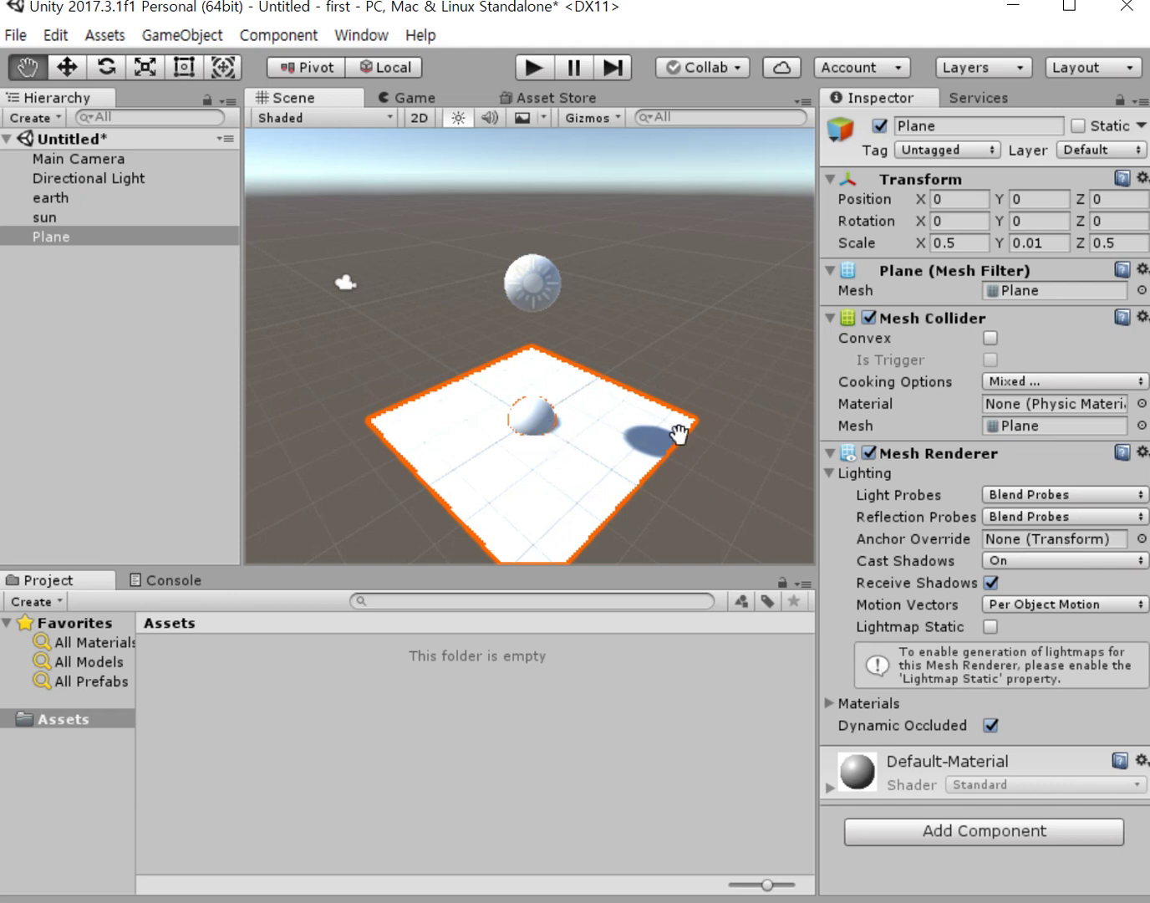
pyautogui.click(62, 197)
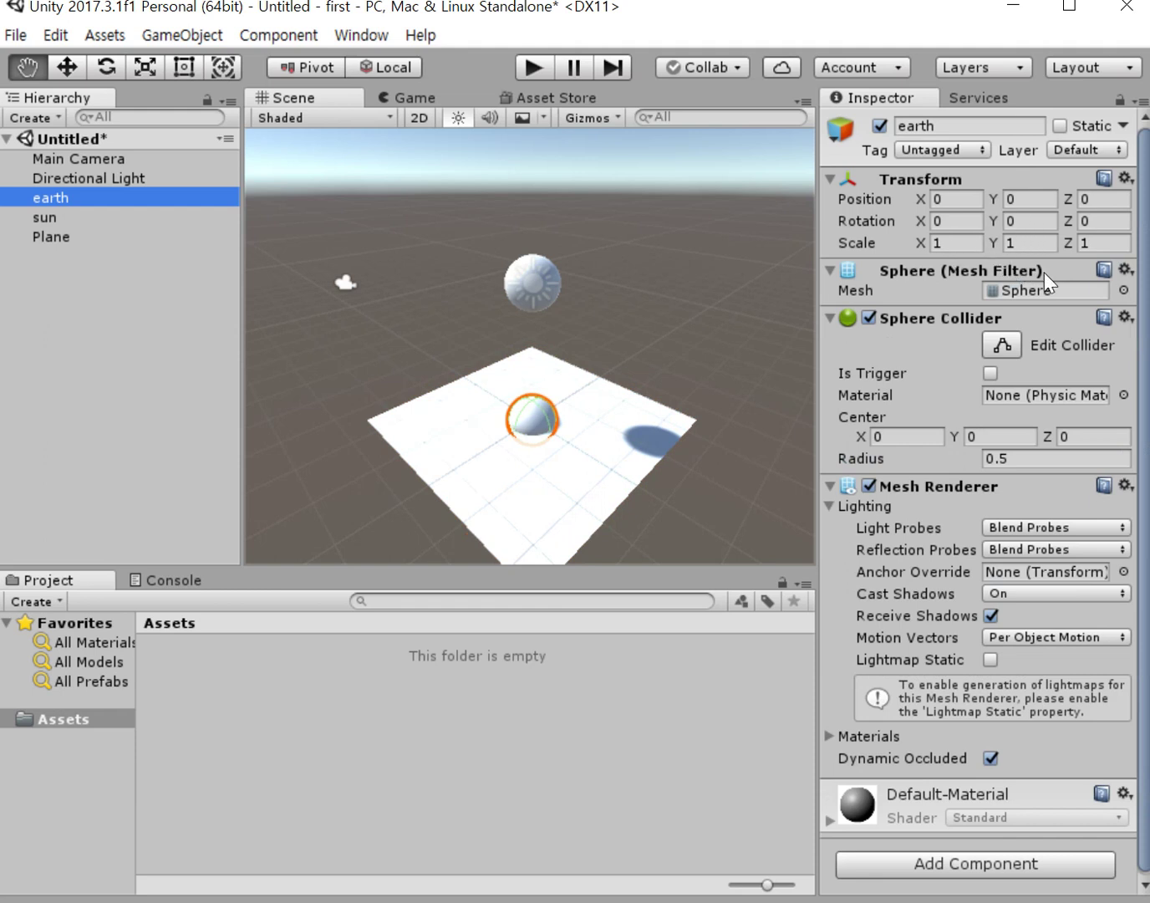
# Set the earth sphere's Position Y to 0.5 and deselect it.
pyautogui.click(1033, 201)
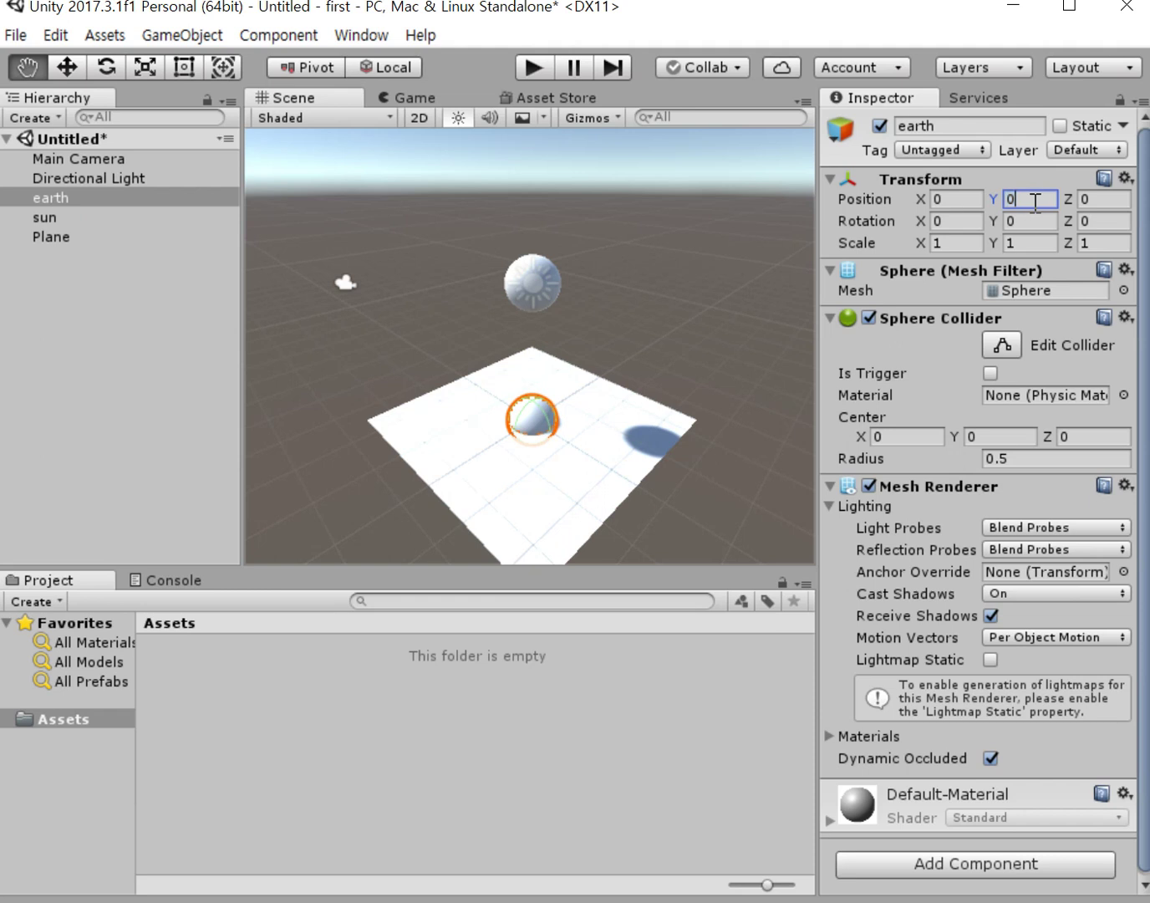
pyautogui.write('.')
pyautogui.write('5')
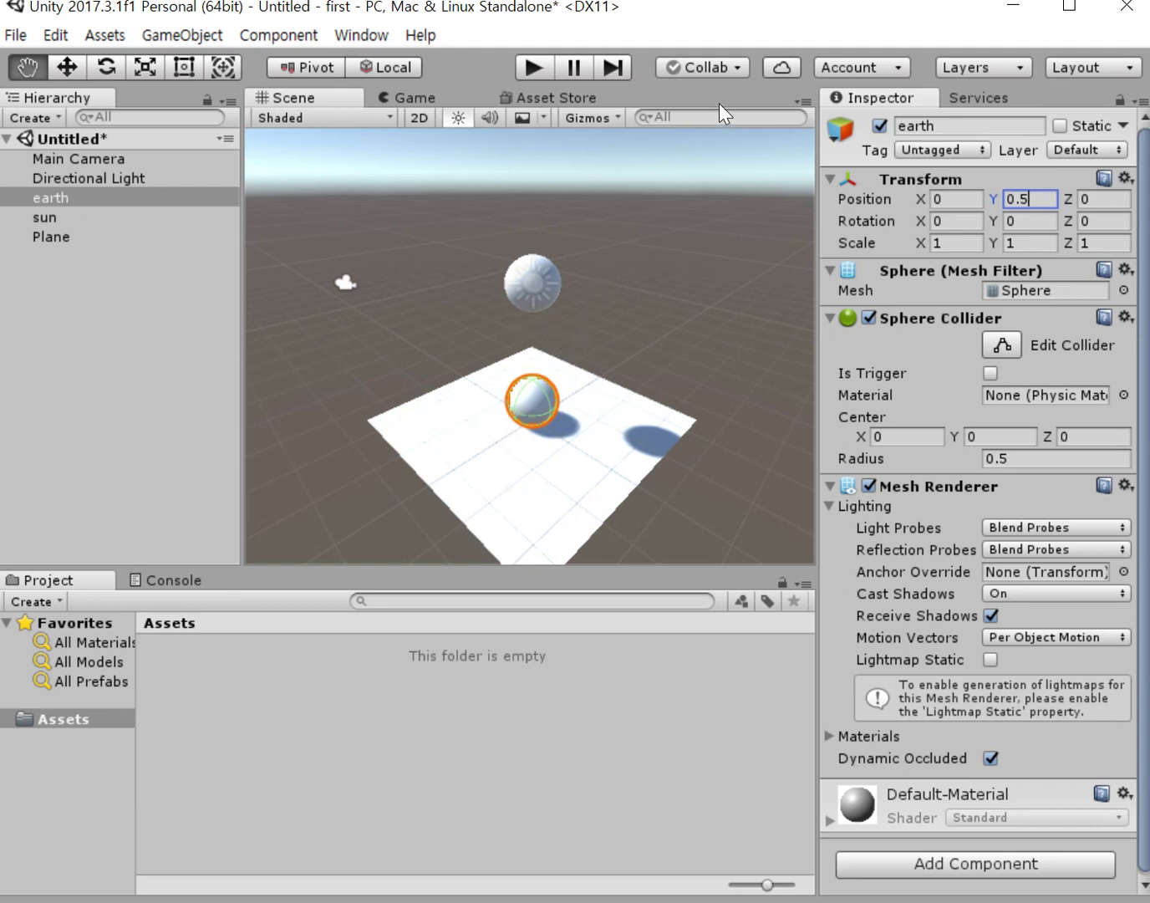
pyautogui.click(176, 436)
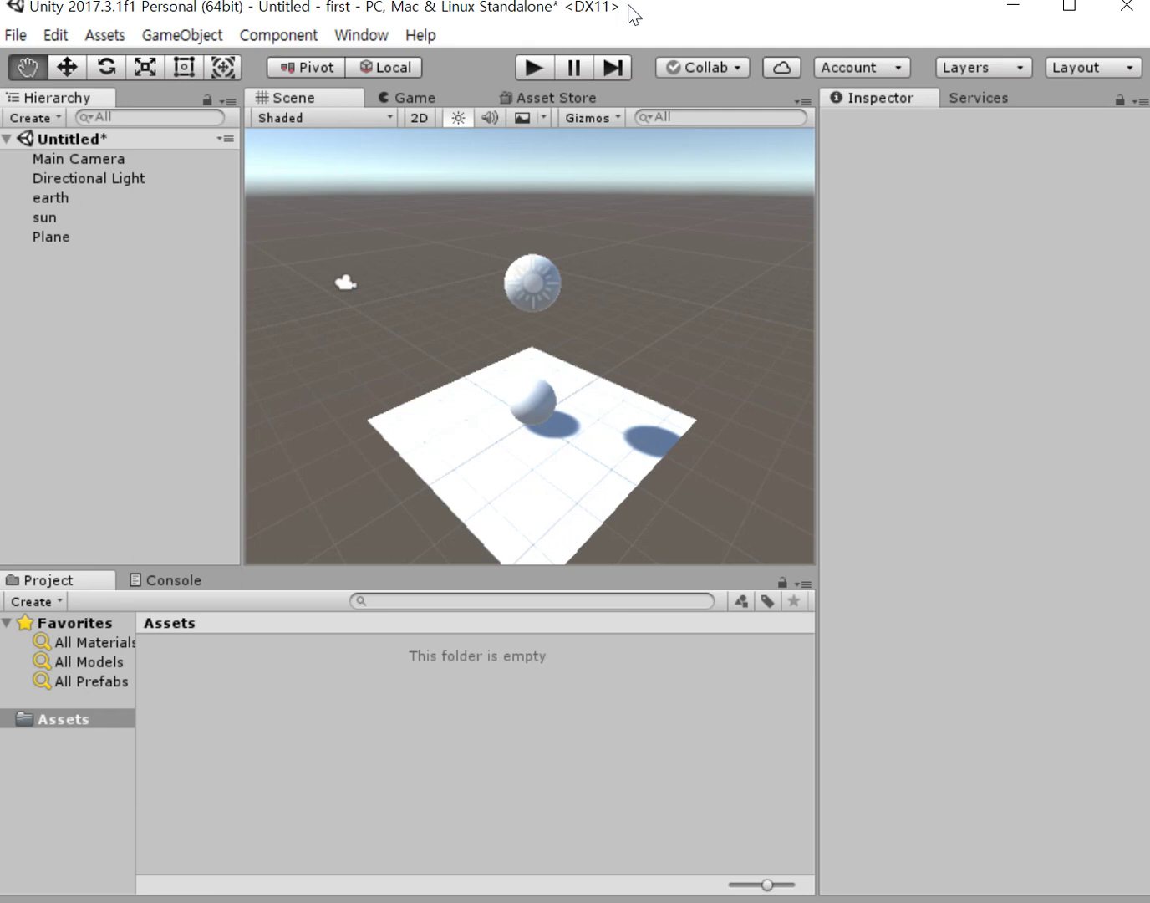
# Drag the sun, green and earth image files from the desktop into the Assets panel.
pyautogui.moveTo(633, 13); pyautogui.dragTo(847, 36)
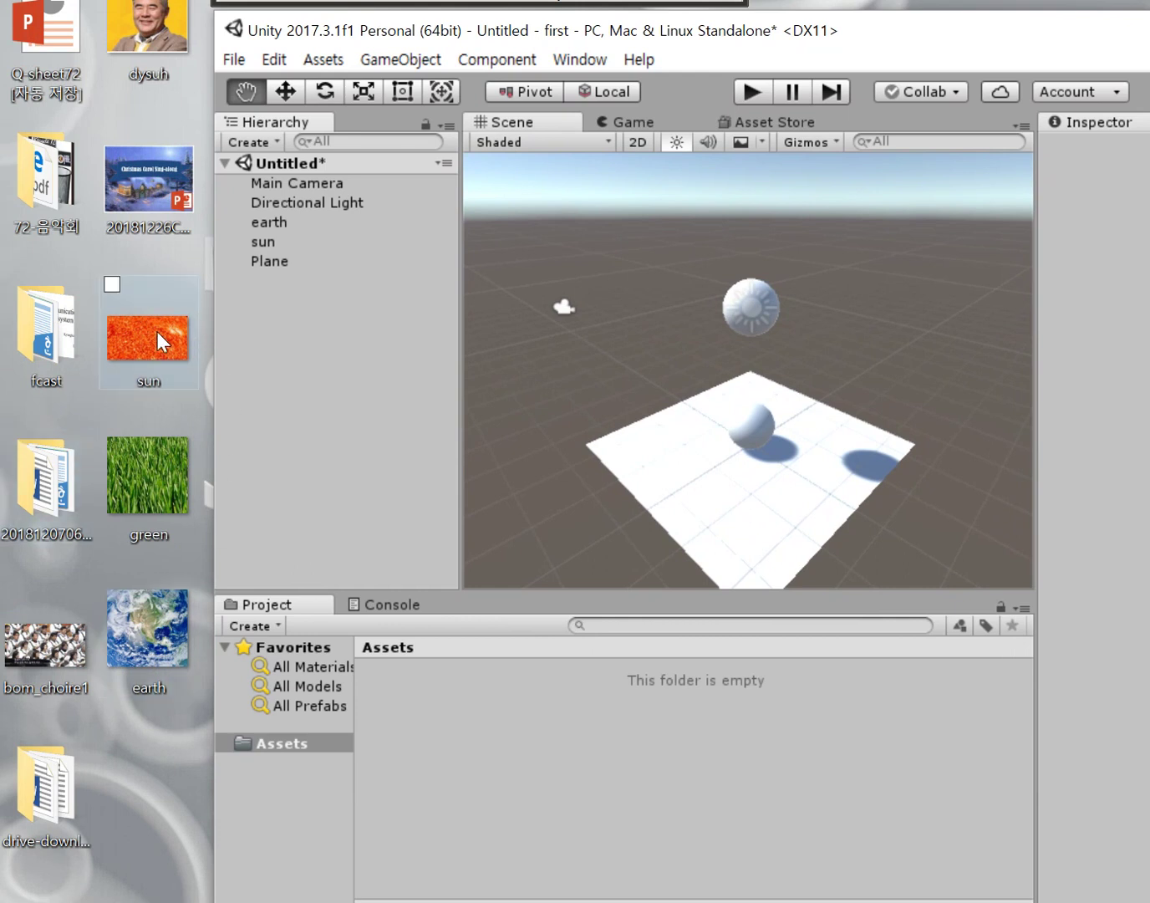
pyautogui.moveTo(147, 342); pyautogui.dragTo(416, 692)
pyautogui.moveTo(171, 486)
pyautogui.mouseDown()
pyautogui.moveTo(505, 723)
pyautogui.moveTo(519, 702)
pyautogui.mouseUp()
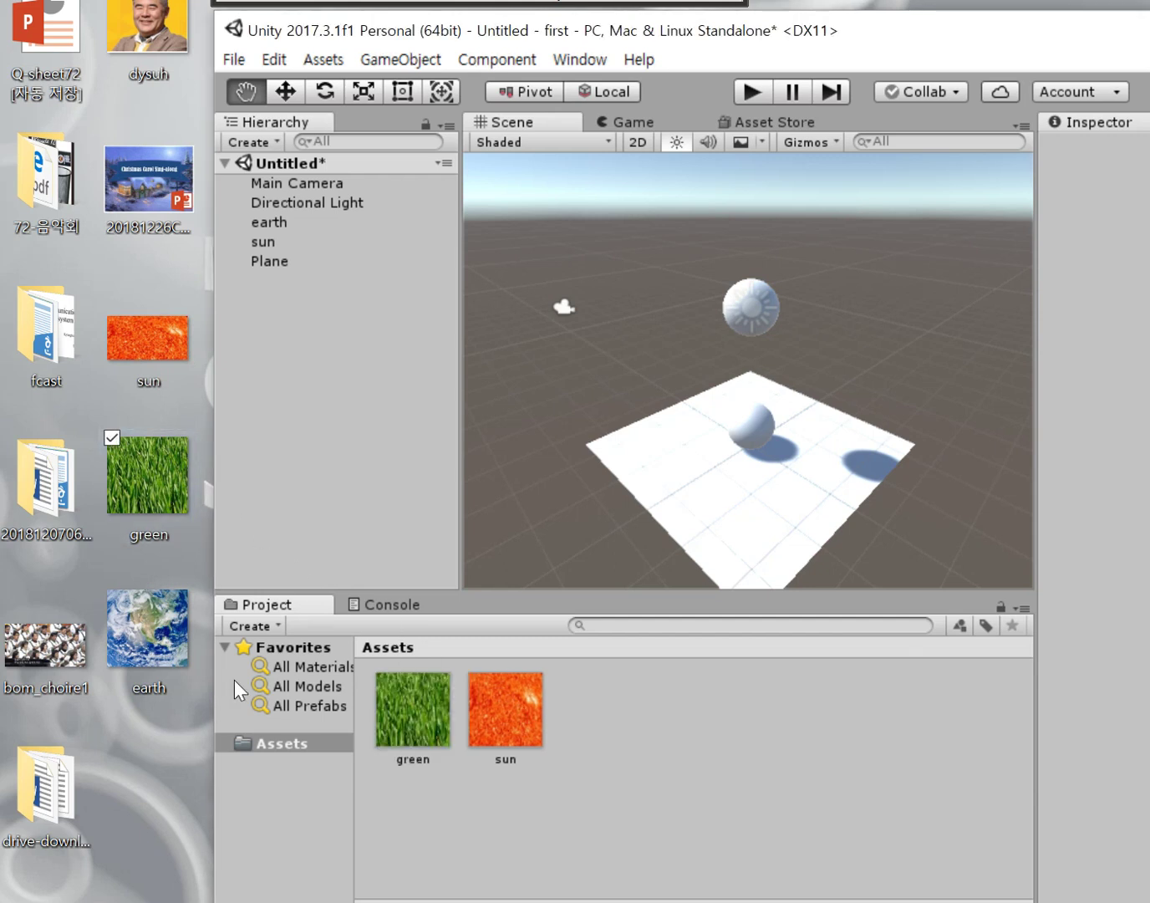
pyautogui.moveTo(158, 647); pyautogui.dragTo(476, 761)
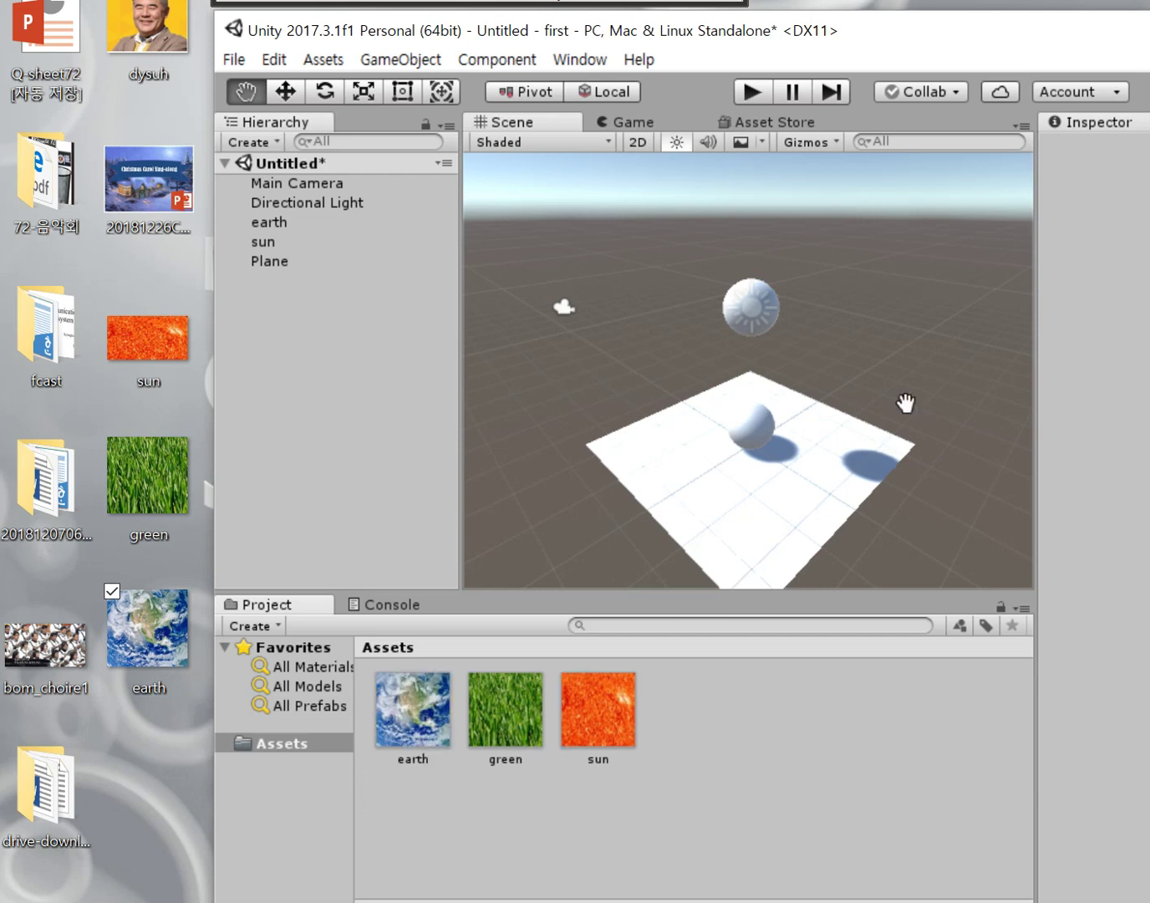
pyautogui.moveTo(878, 43); pyautogui.dragTo(663, 30)
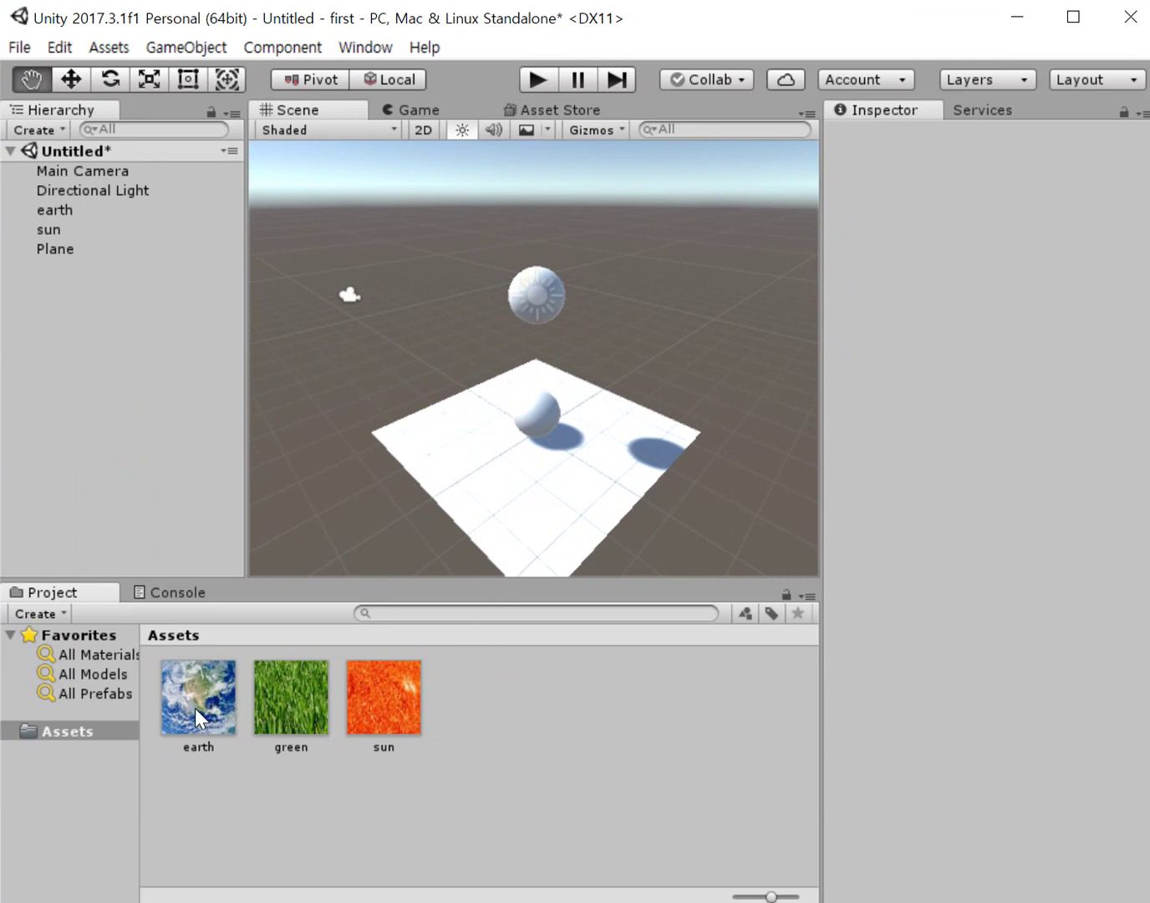
# Drag the earth, green and sun textures onto the earth sphere, Plane and sun sphere.
pyautogui.moveTo(195, 707); pyautogui.dragTo(530, 418)
pyautogui.moveTo(529, 417); pyautogui.dragTo(531, 413)
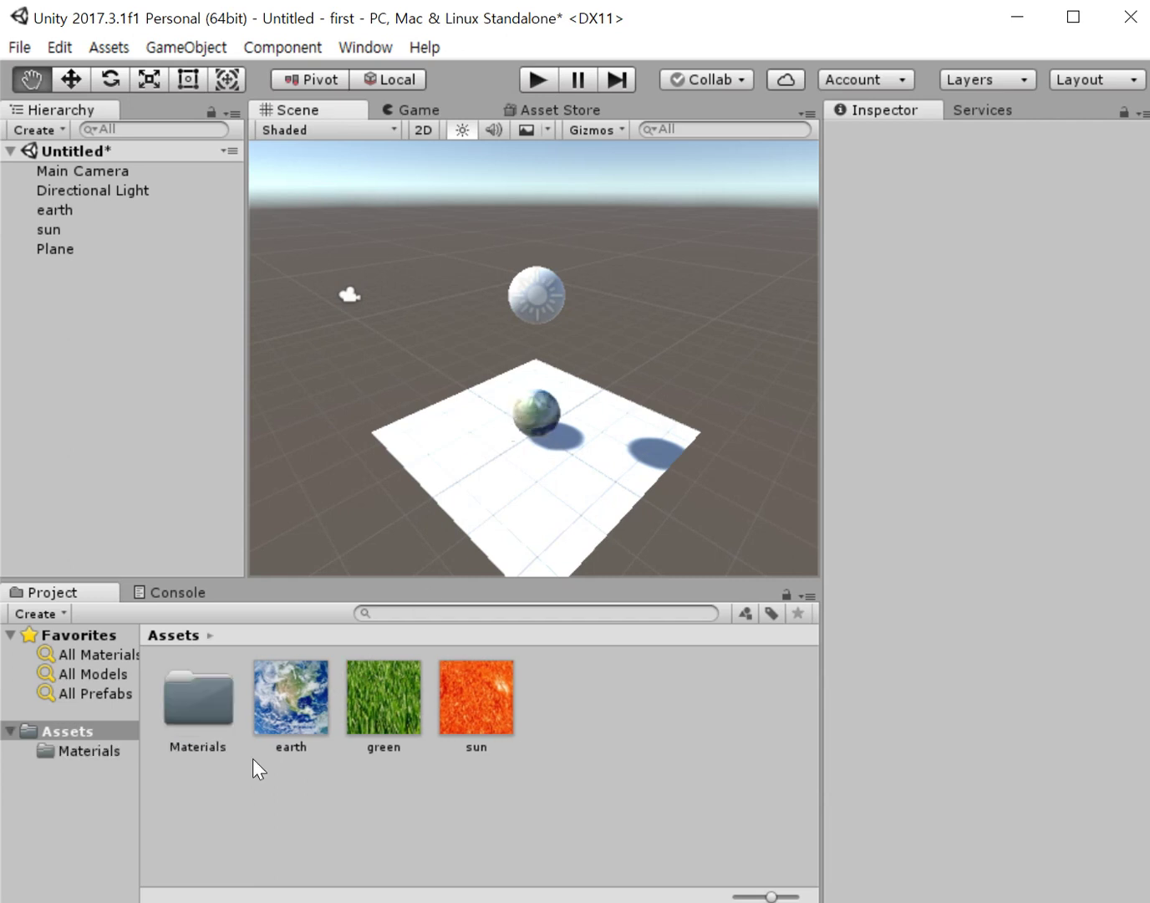
pyautogui.moveTo(383, 694); pyautogui.dragTo(531, 535)
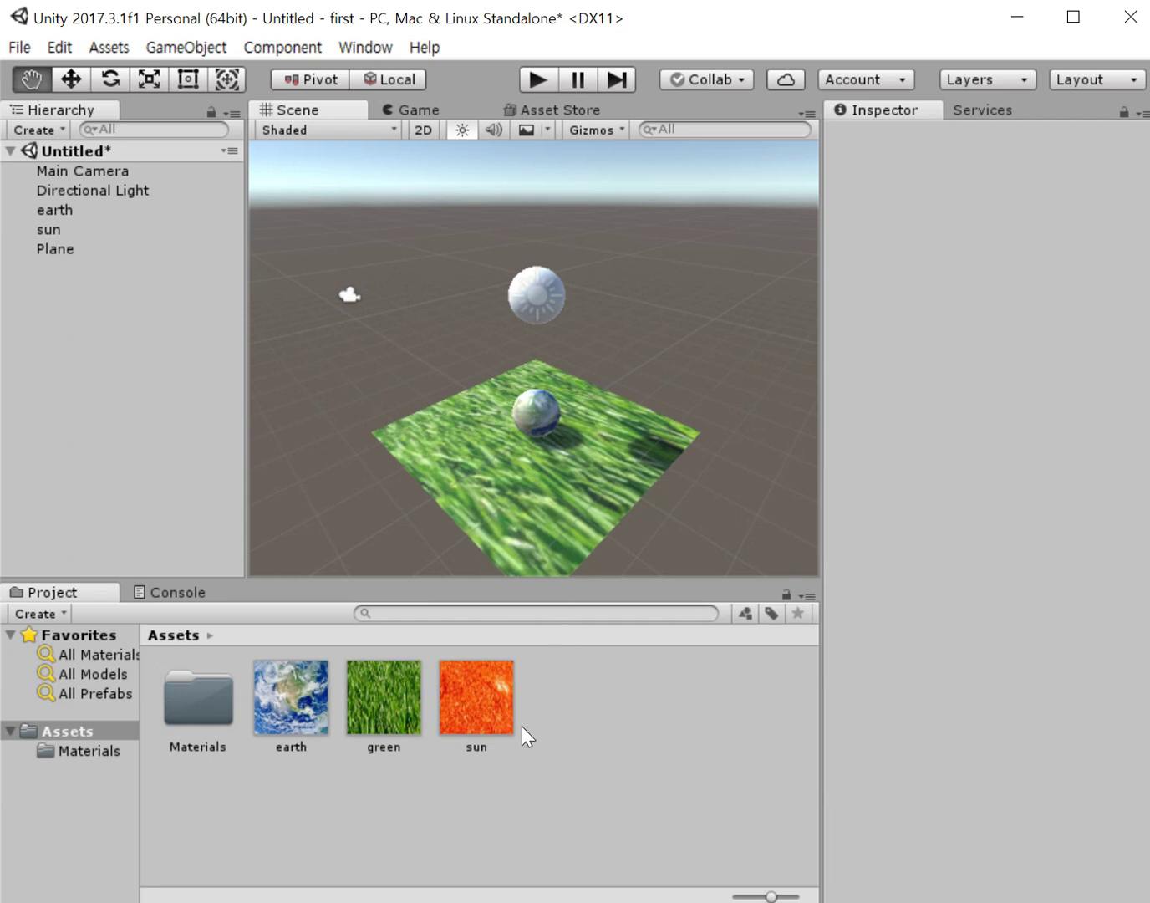
pyautogui.moveTo(474, 710); pyautogui.dragTo(536, 311)
pyautogui.moveTo(536, 311); pyautogui.dragTo(523, 293)
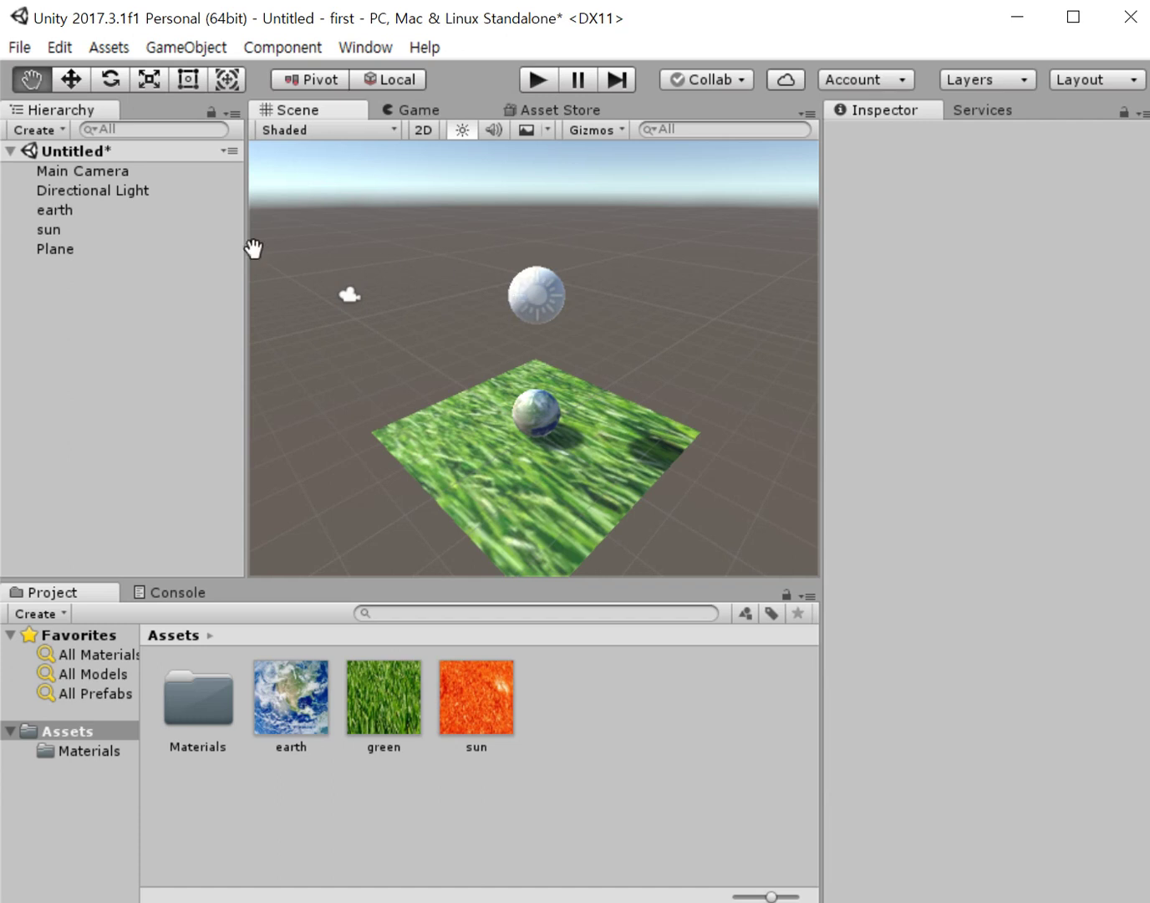
pyautogui.click(55, 231)
pyautogui.click(490, 696)
pyautogui.moveTo(490, 696); pyautogui.dragTo(546, 318)
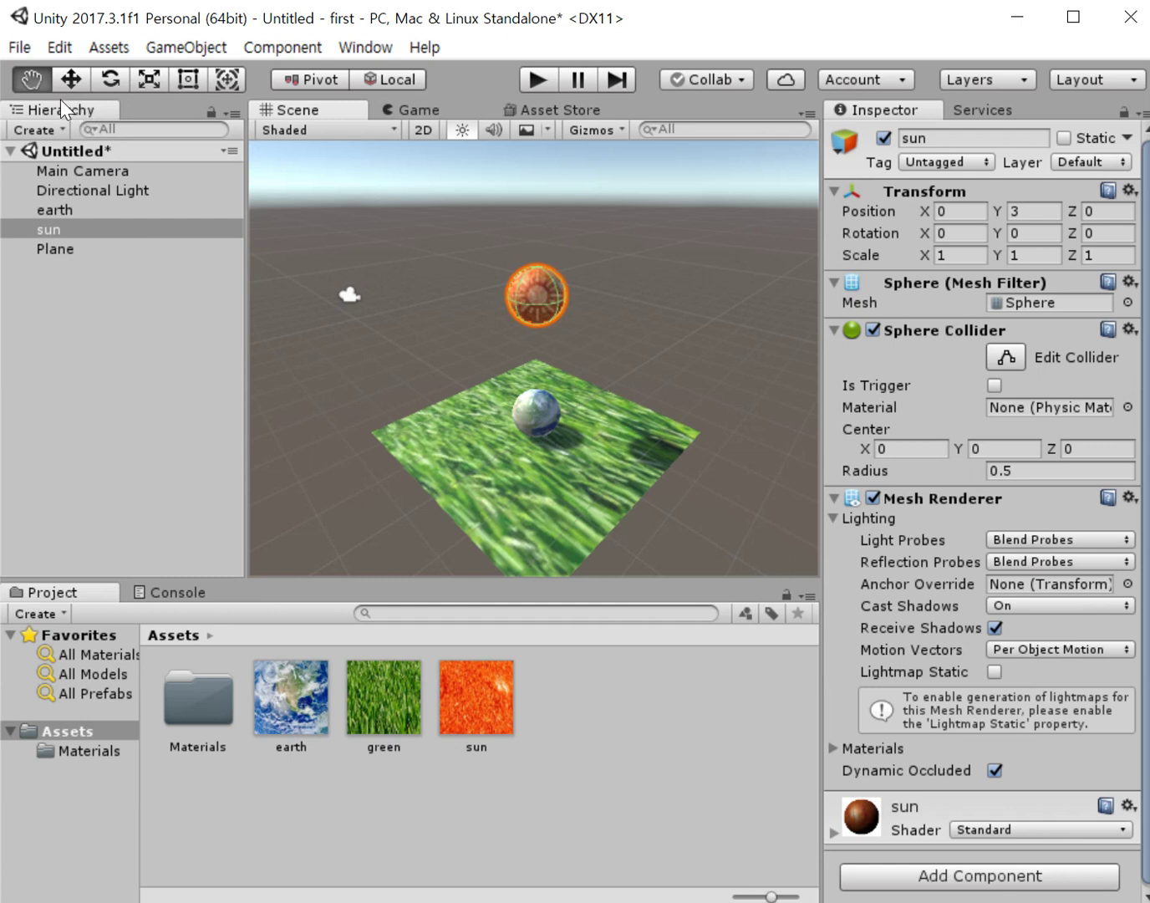
pyautogui.click(80, 207)
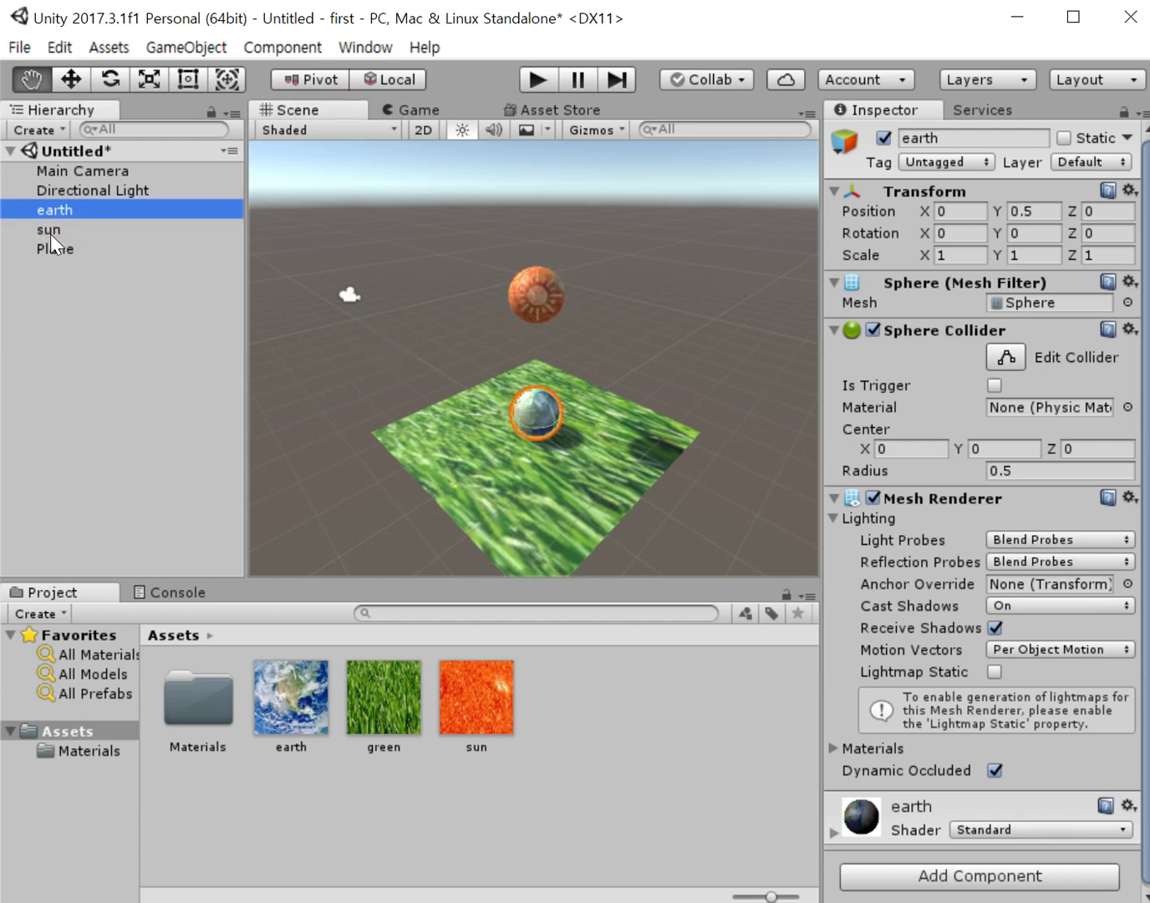
pyautogui.click(50, 234)
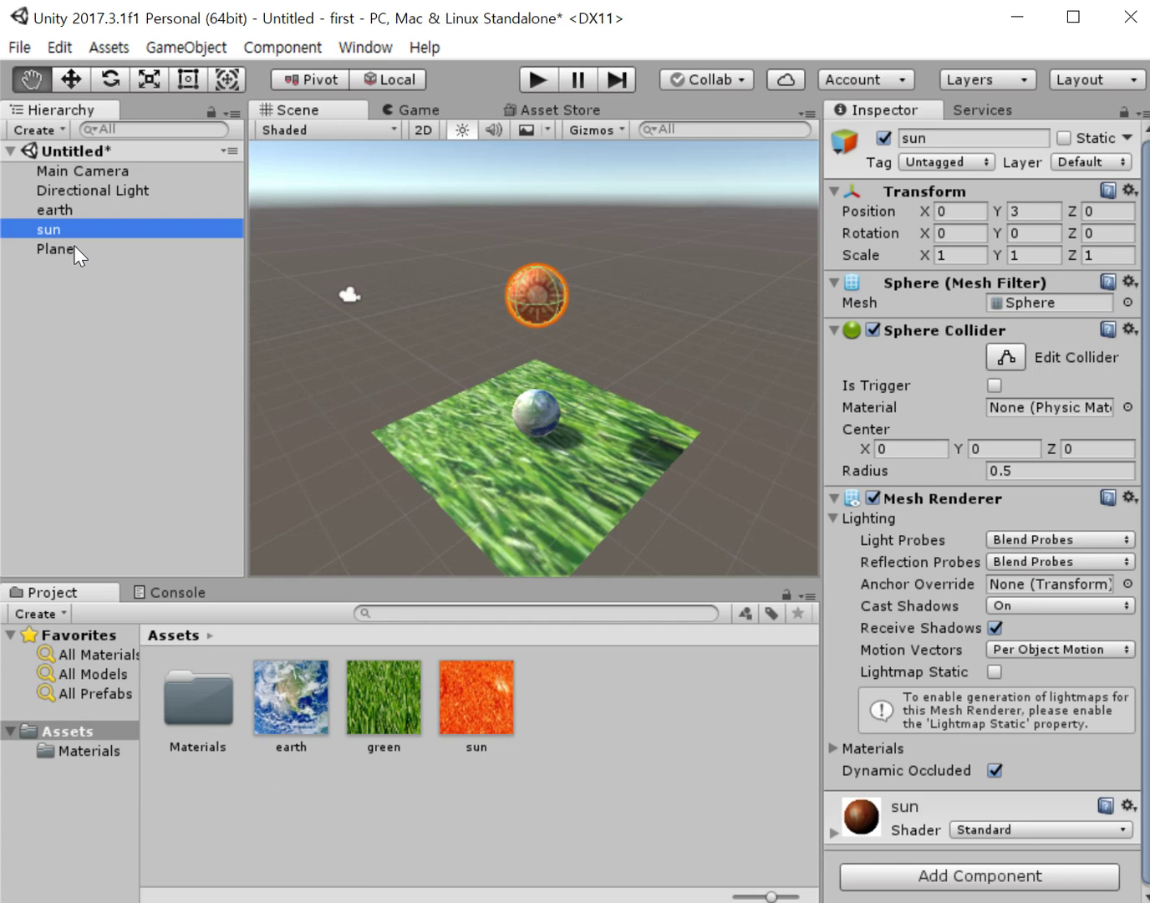
pyautogui.click(74, 251)
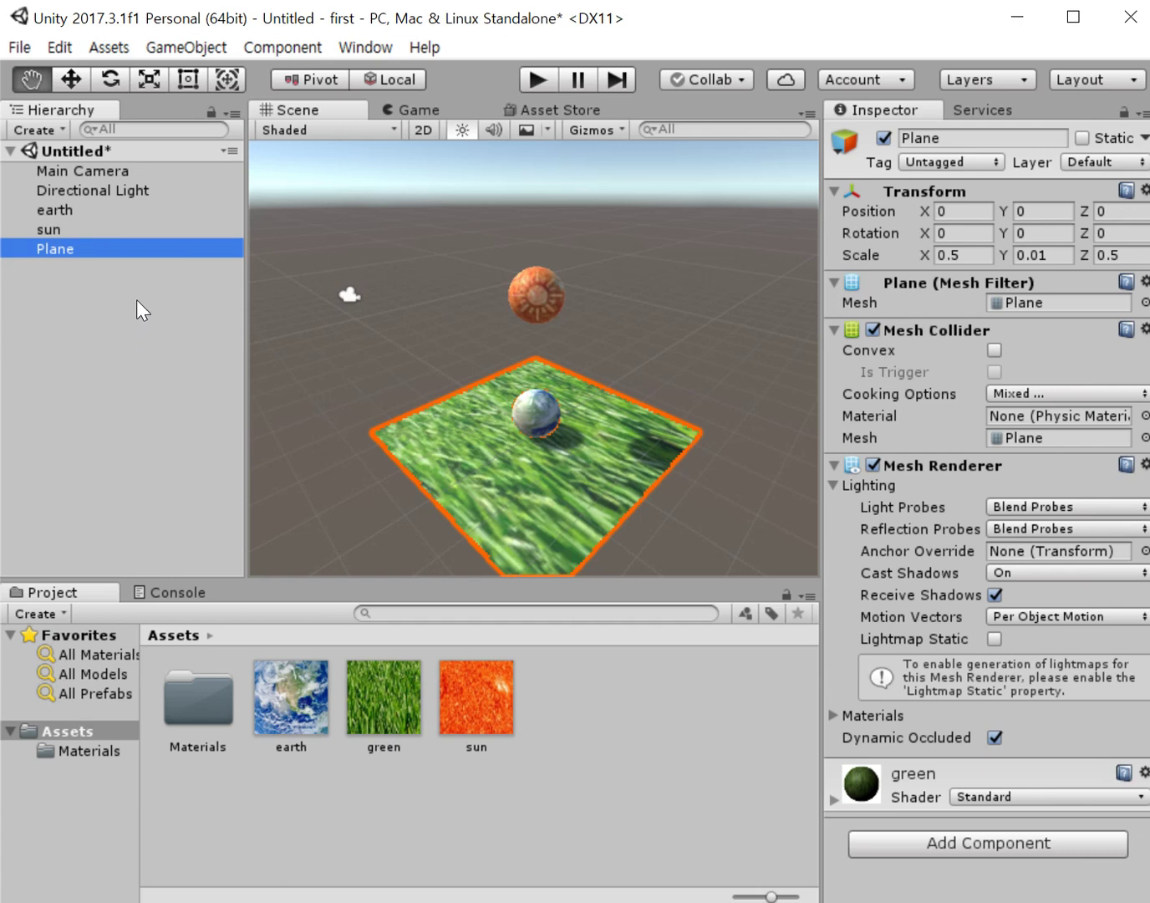
pyautogui.click(117, 173)
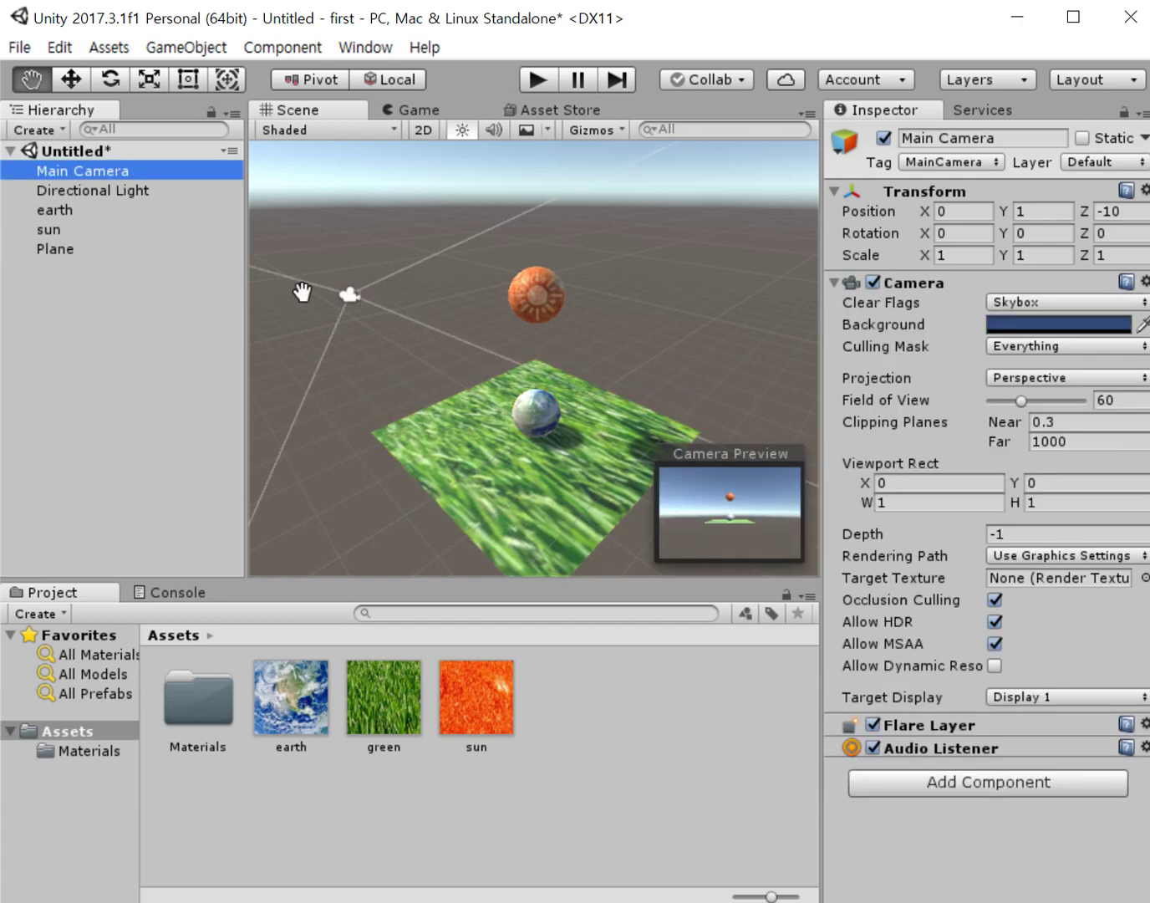
pyautogui.click(133, 192)
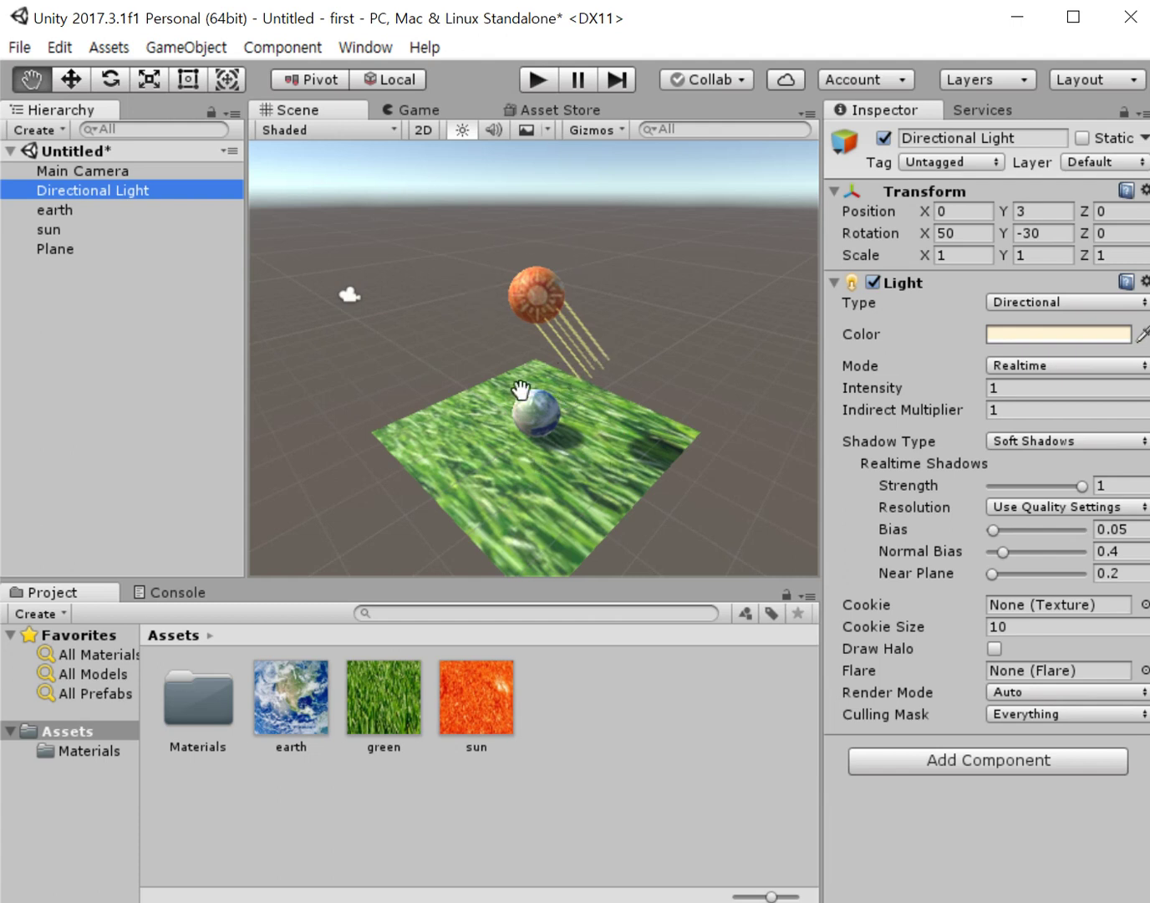
# Switch to the Game view, trial a light Position Z of 1 without keeping it, then select Main Camera.
pyautogui.click(411, 108)
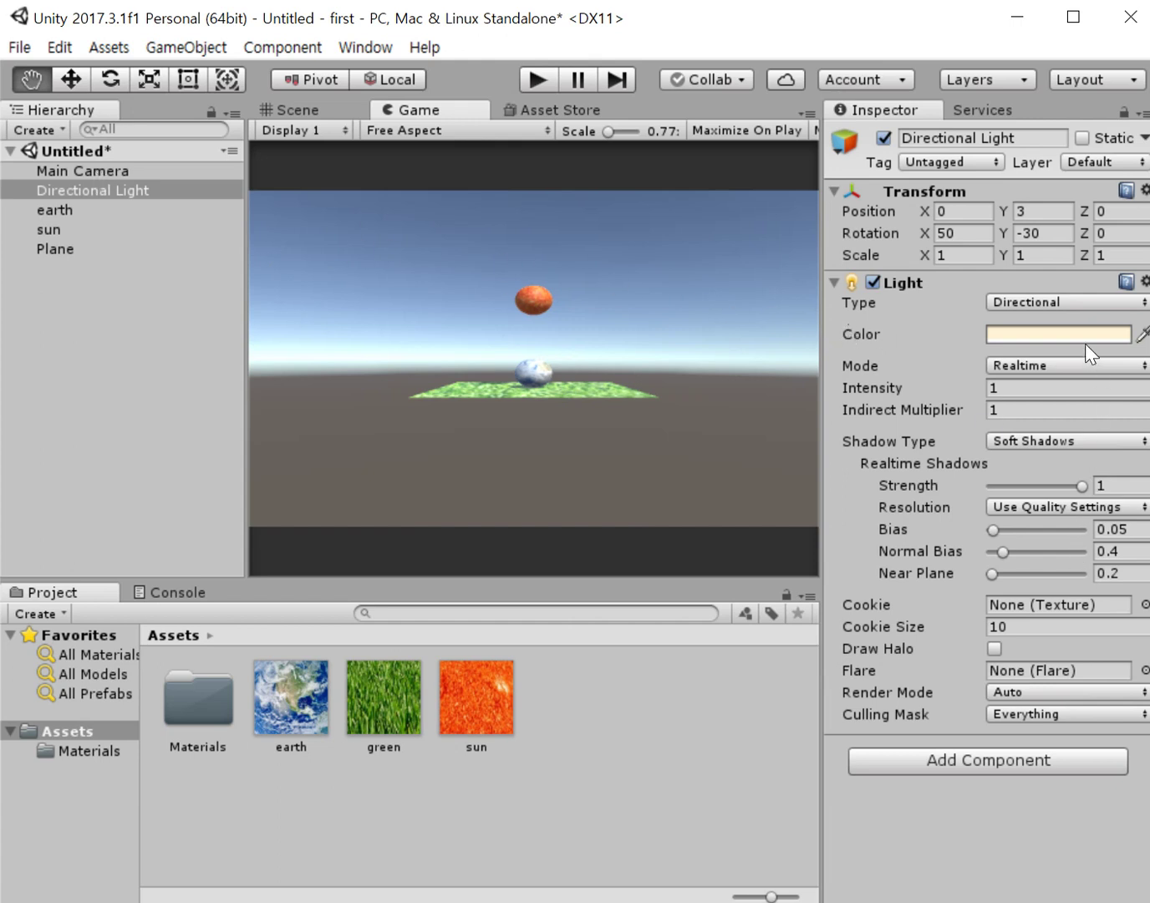
pyautogui.click(1029, 214)
pyautogui.click(1116, 214)
pyautogui.write('1')
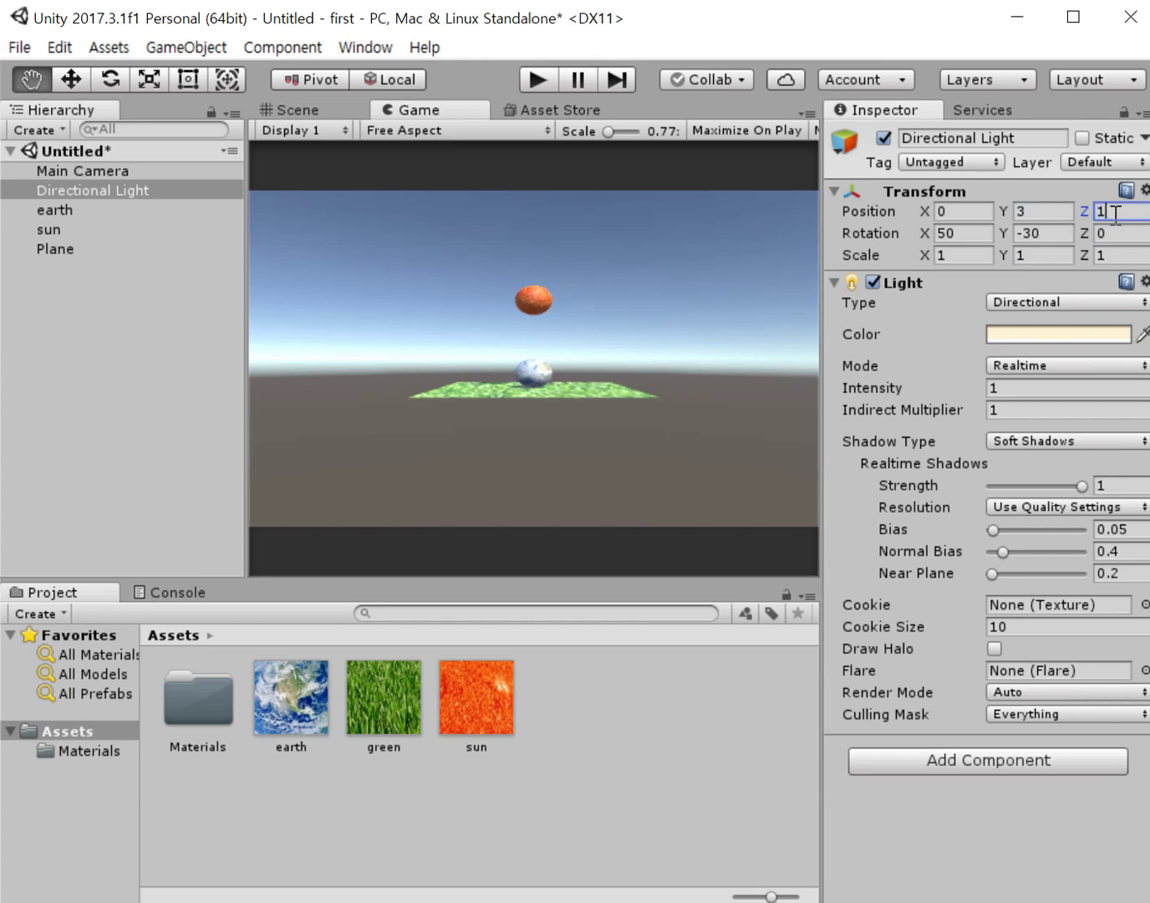
pyautogui.press('BackSpace')
pyautogui.click(120, 173)
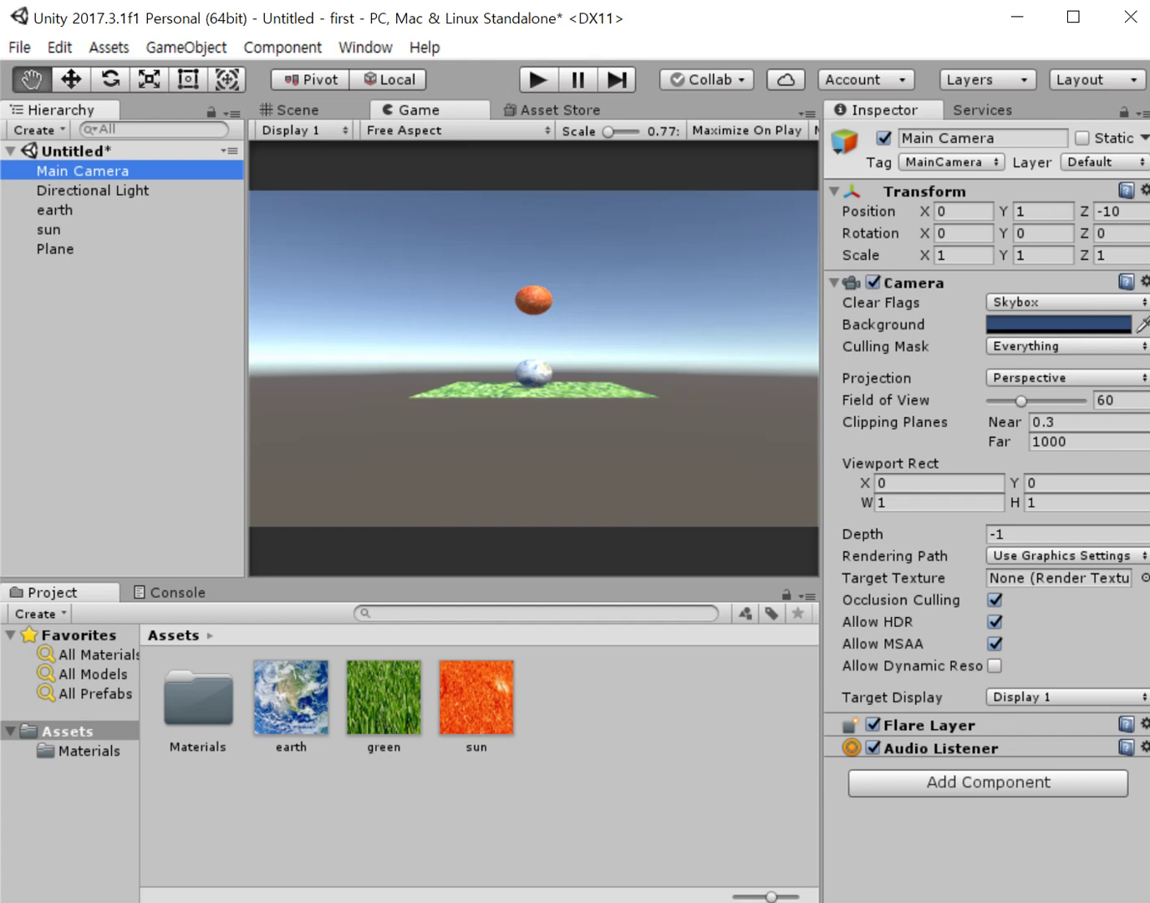
# Set the Main Camera's Position Z to -5 and return to the Scene view.
pyautogui.click(1139, 209)
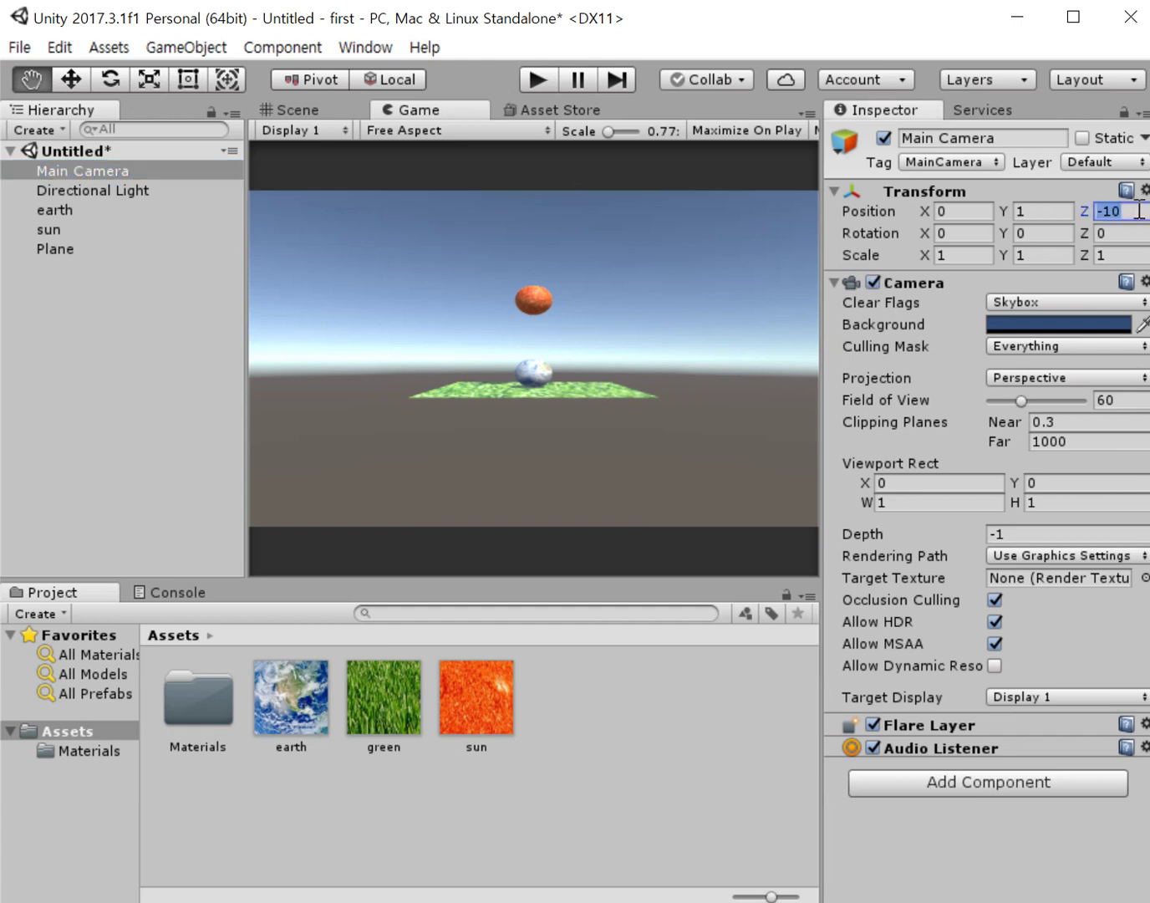
pyautogui.write('-5')
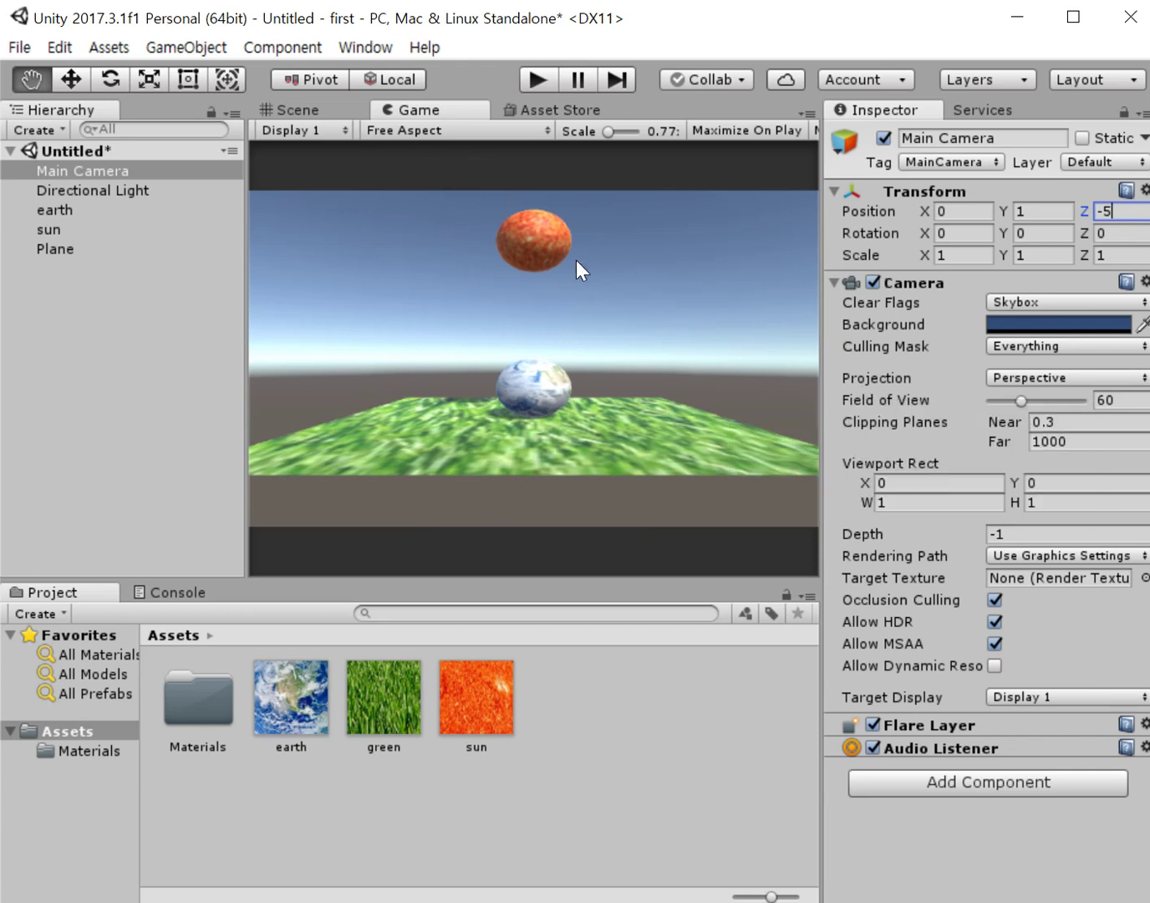
pyautogui.click(295, 107)
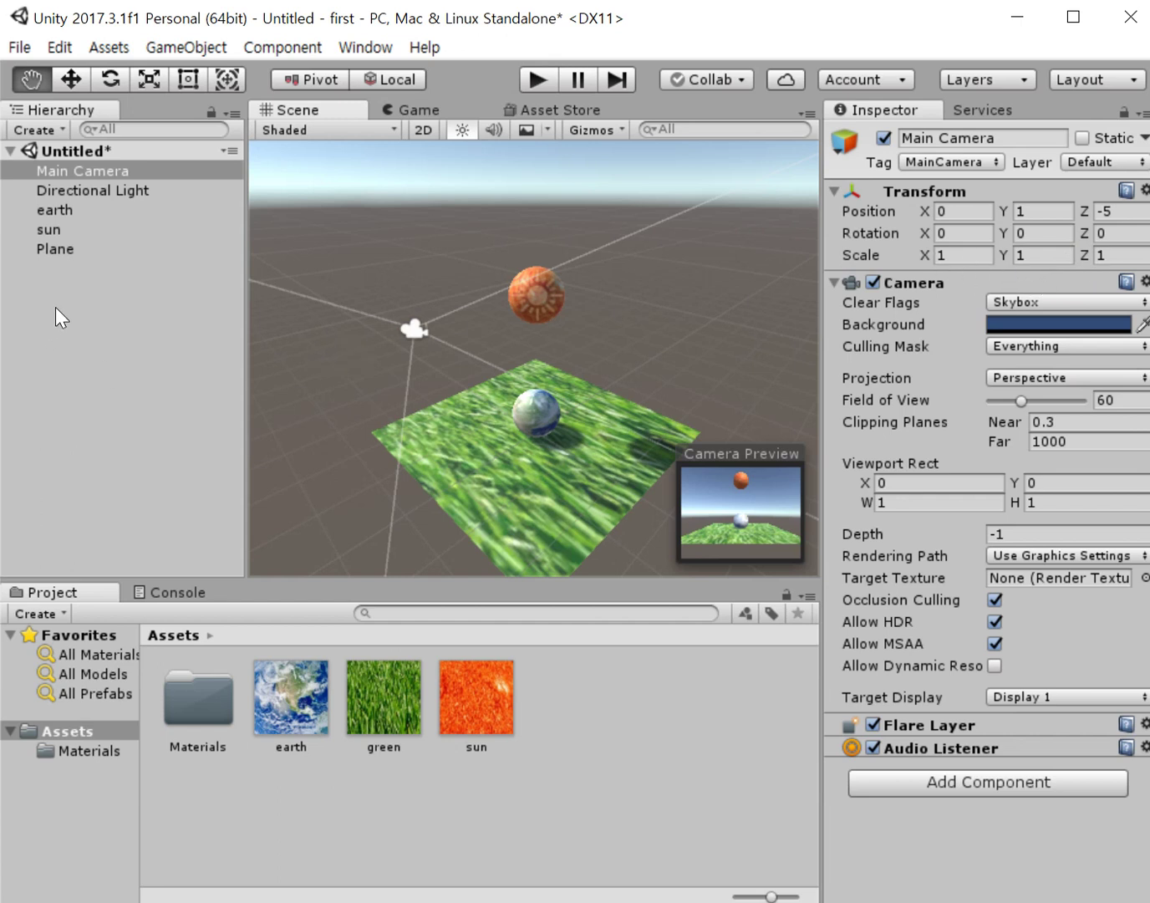
# Select the earth and change its Position X to 2, then back to 0.
pyautogui.click(65, 215)
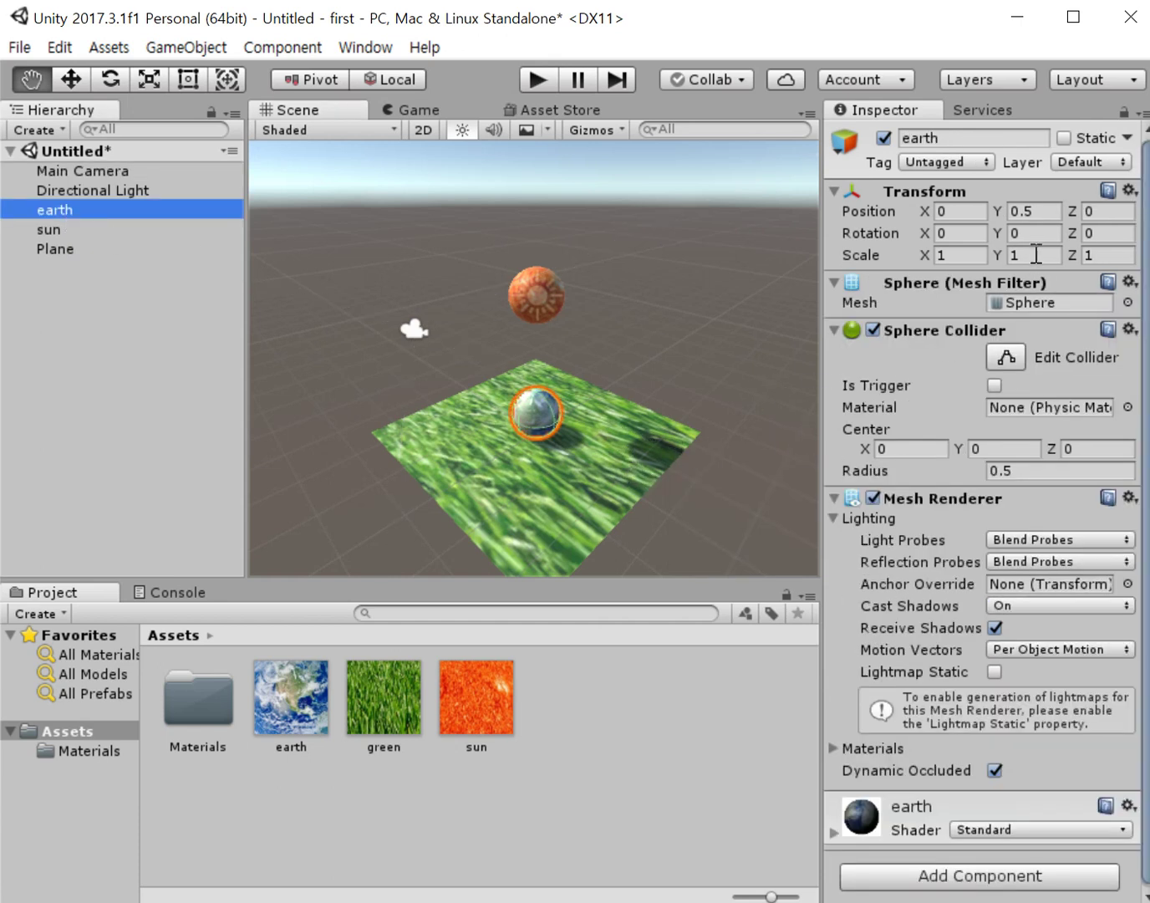
pyautogui.click(961, 211)
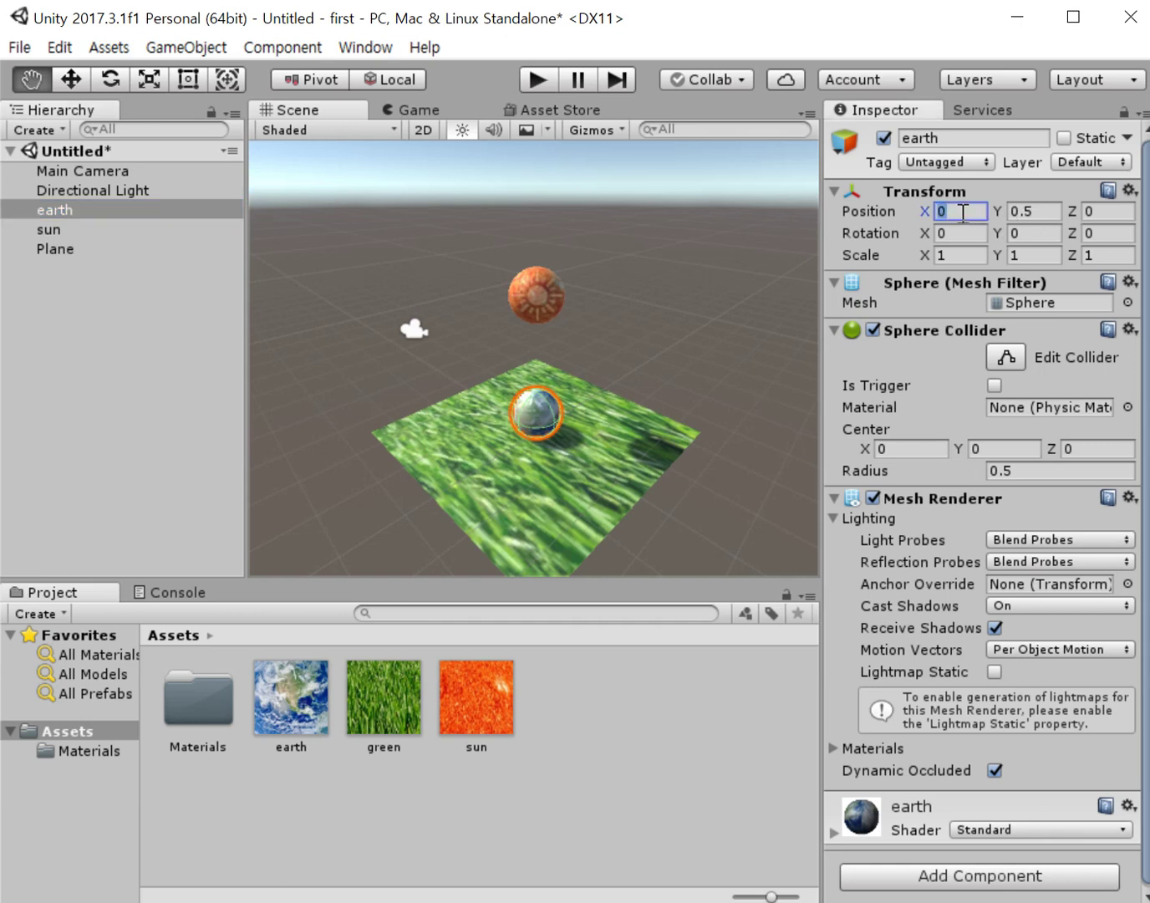
pyautogui.write('2')
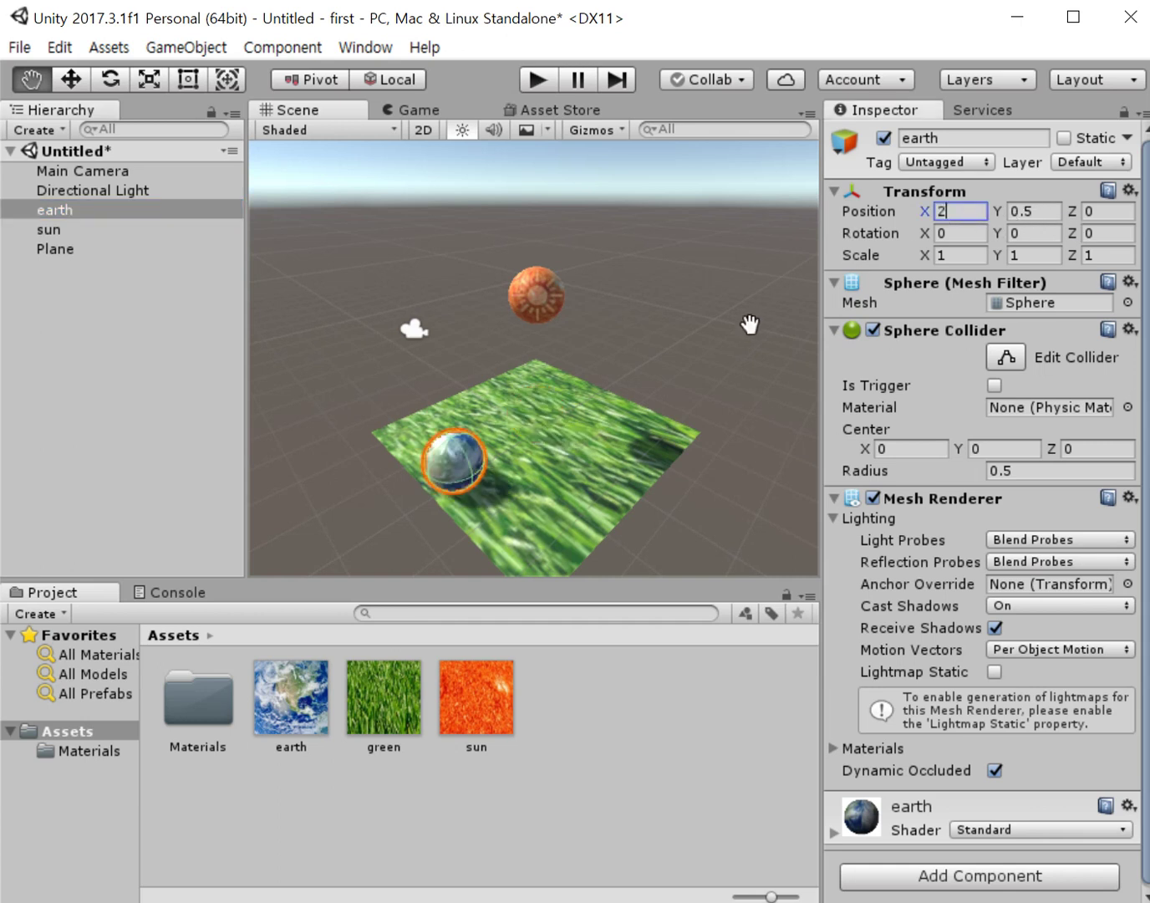
pyautogui.press('BackSpace')
pyautogui.write('0')
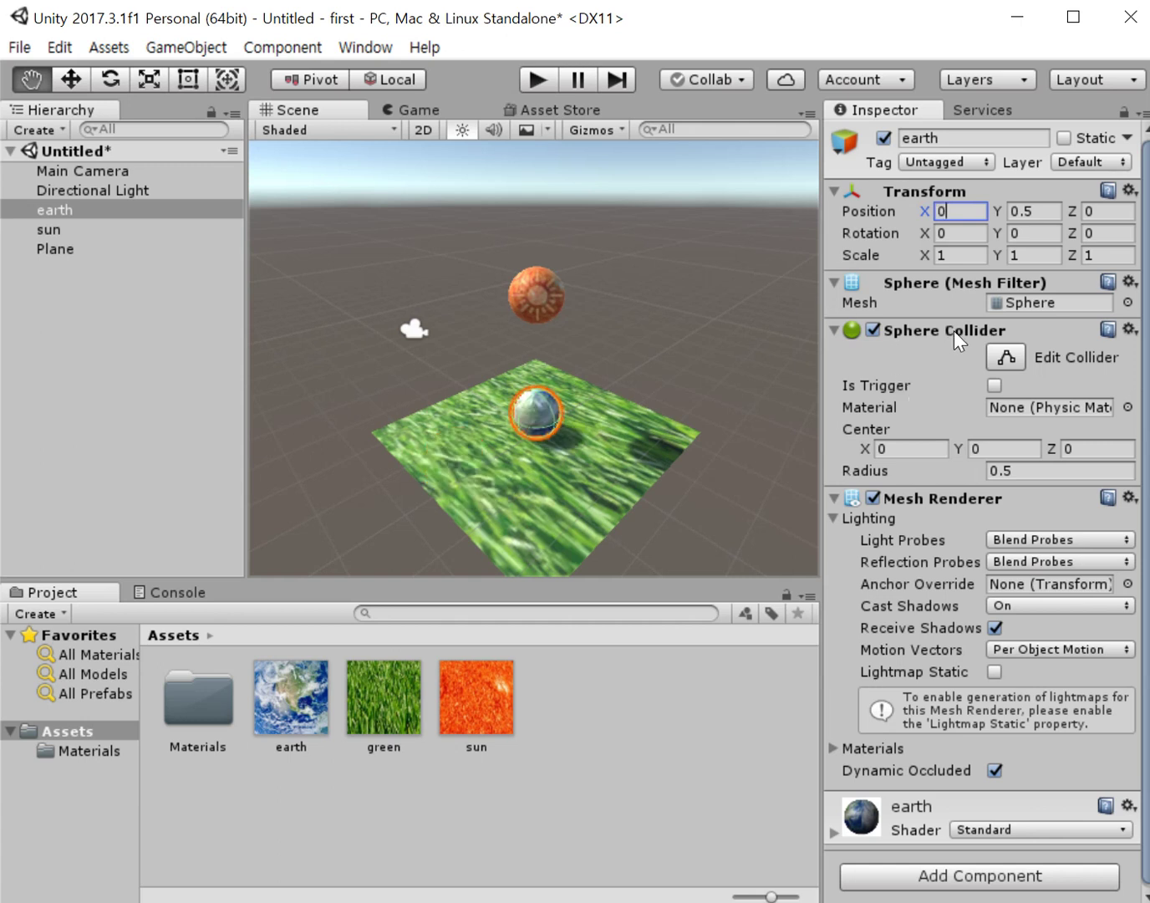
# Stretch the earth's Scale Y to 3, then restore it to 1.
pyautogui.click(1024, 258)
pyautogui.write('3')
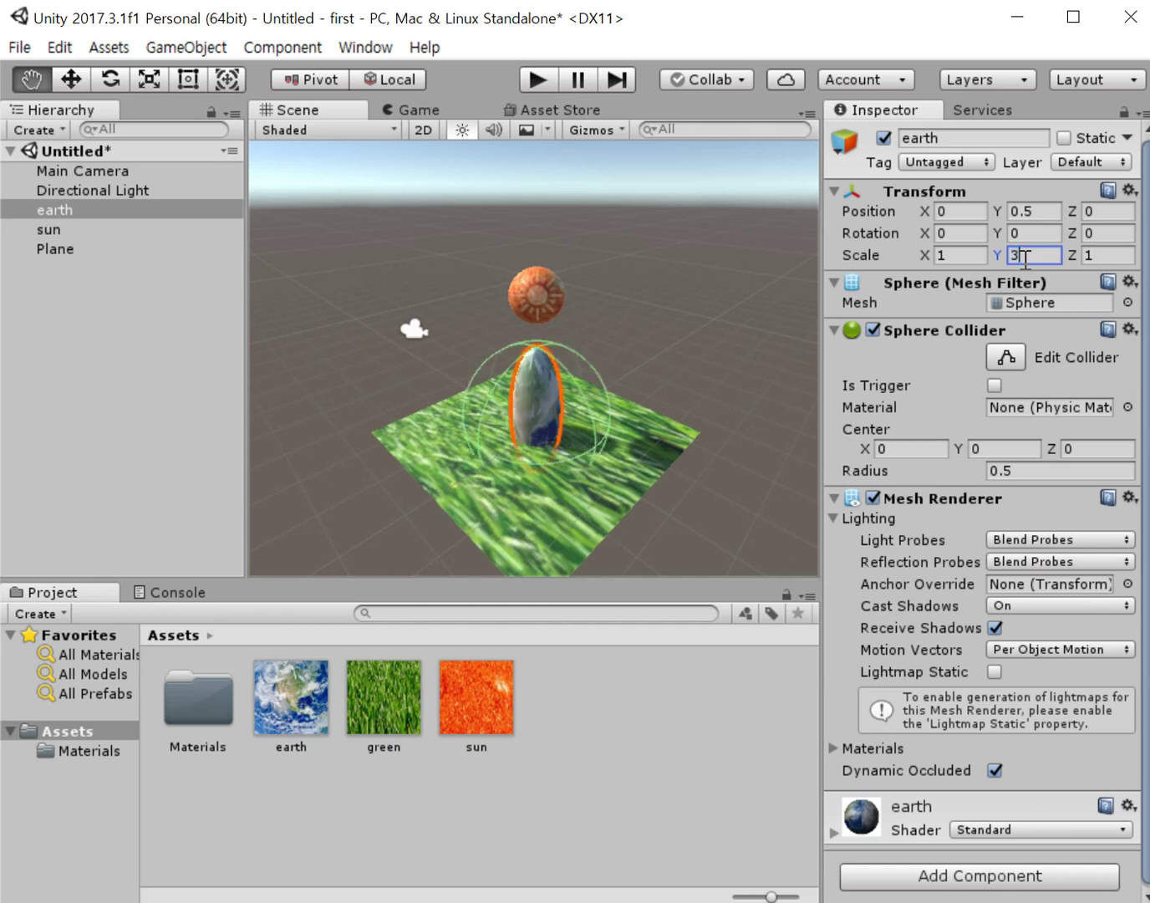
pyautogui.press('BackSpace')
pyautogui.write('1')
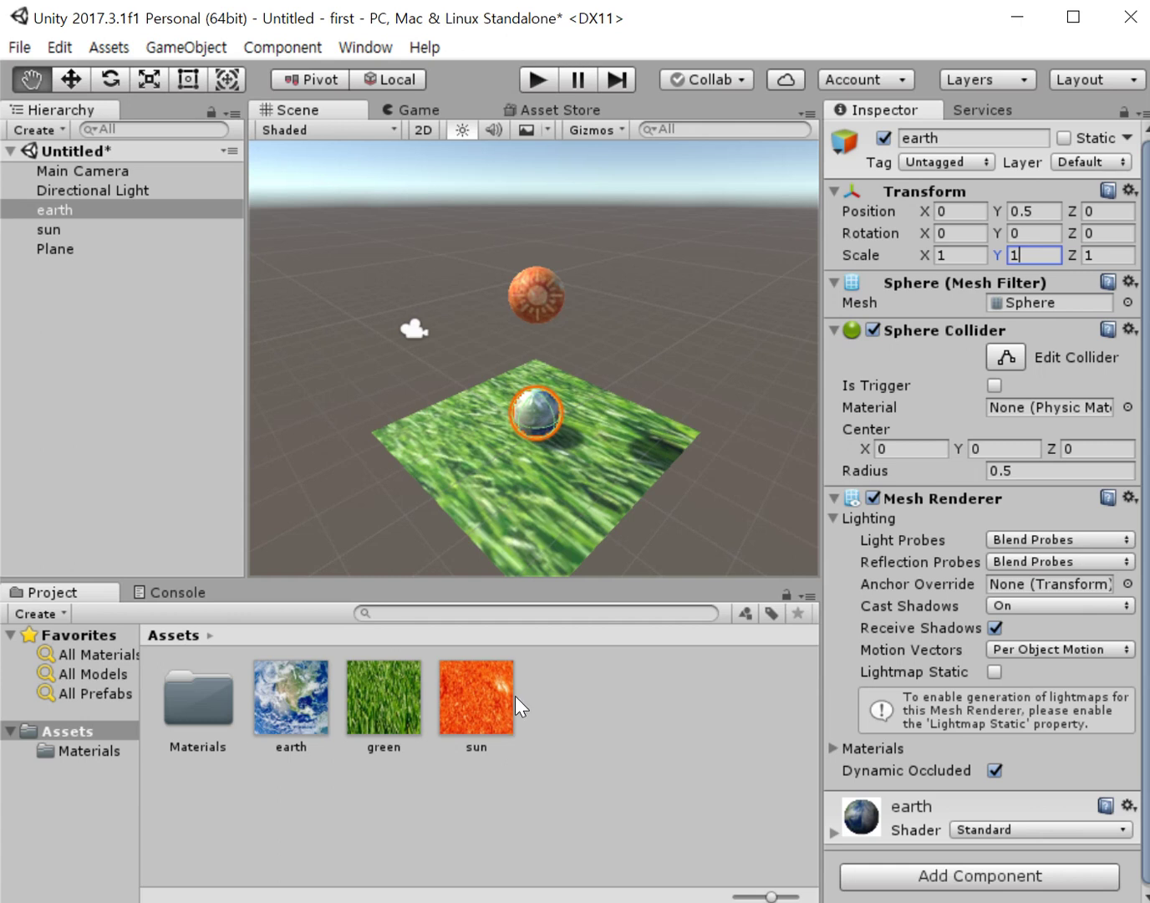
pyautogui.rightClick(589, 721)
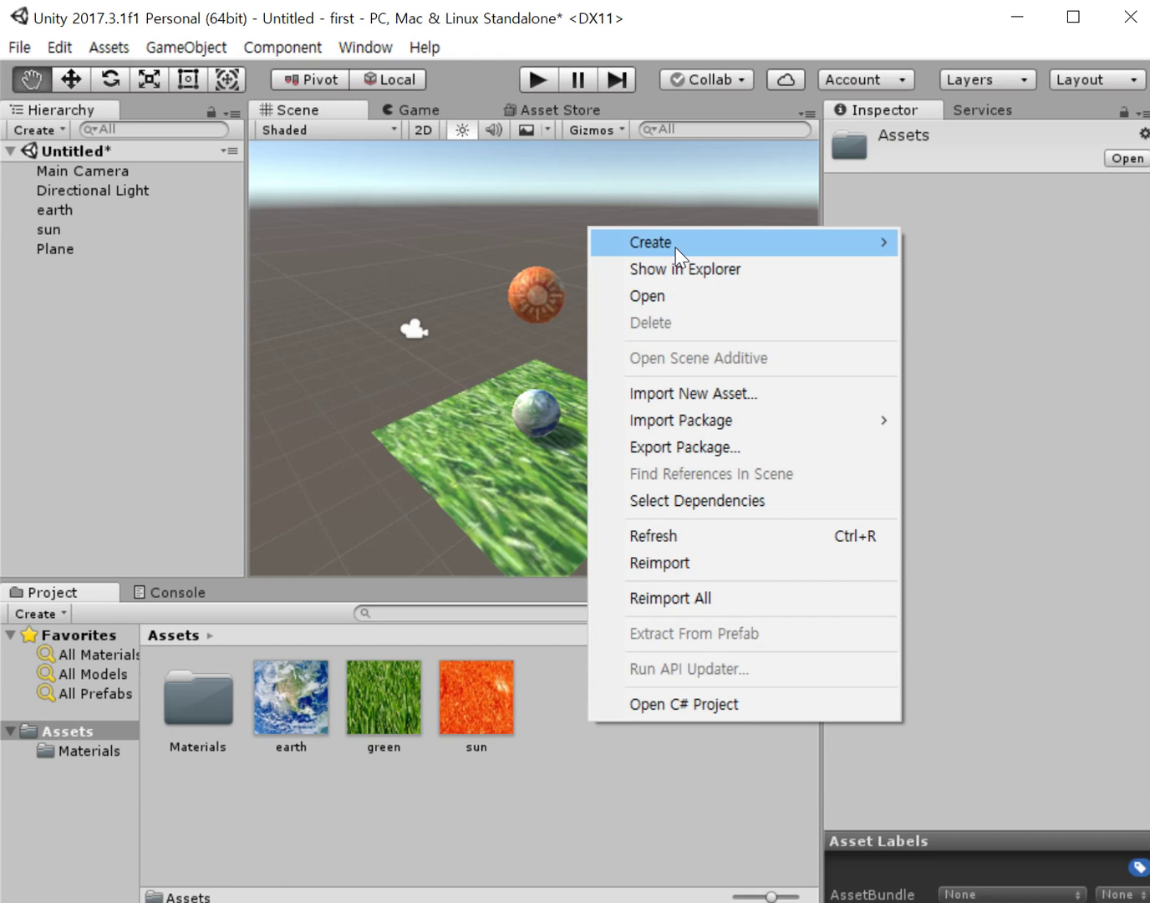
pyautogui.moveTo(677, 248)
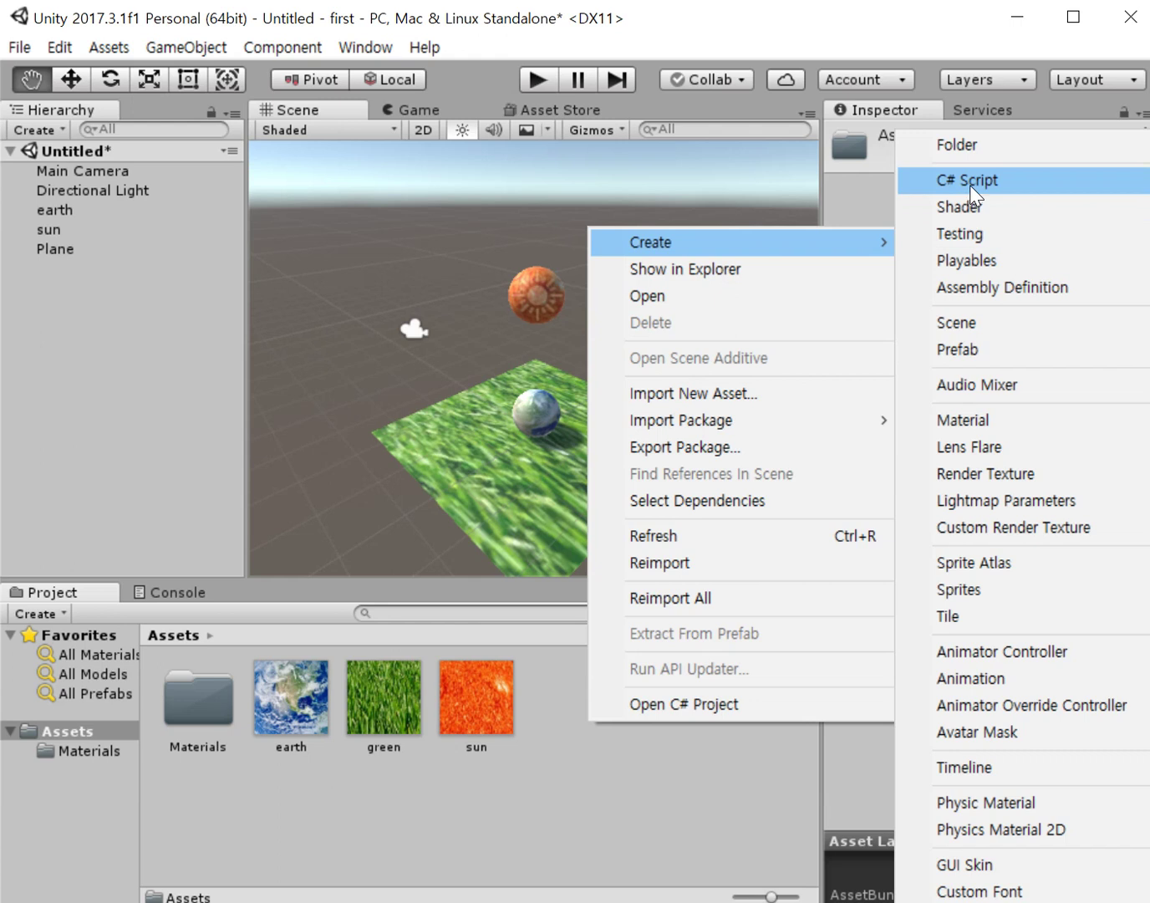
pyautogui.click(642, 785)
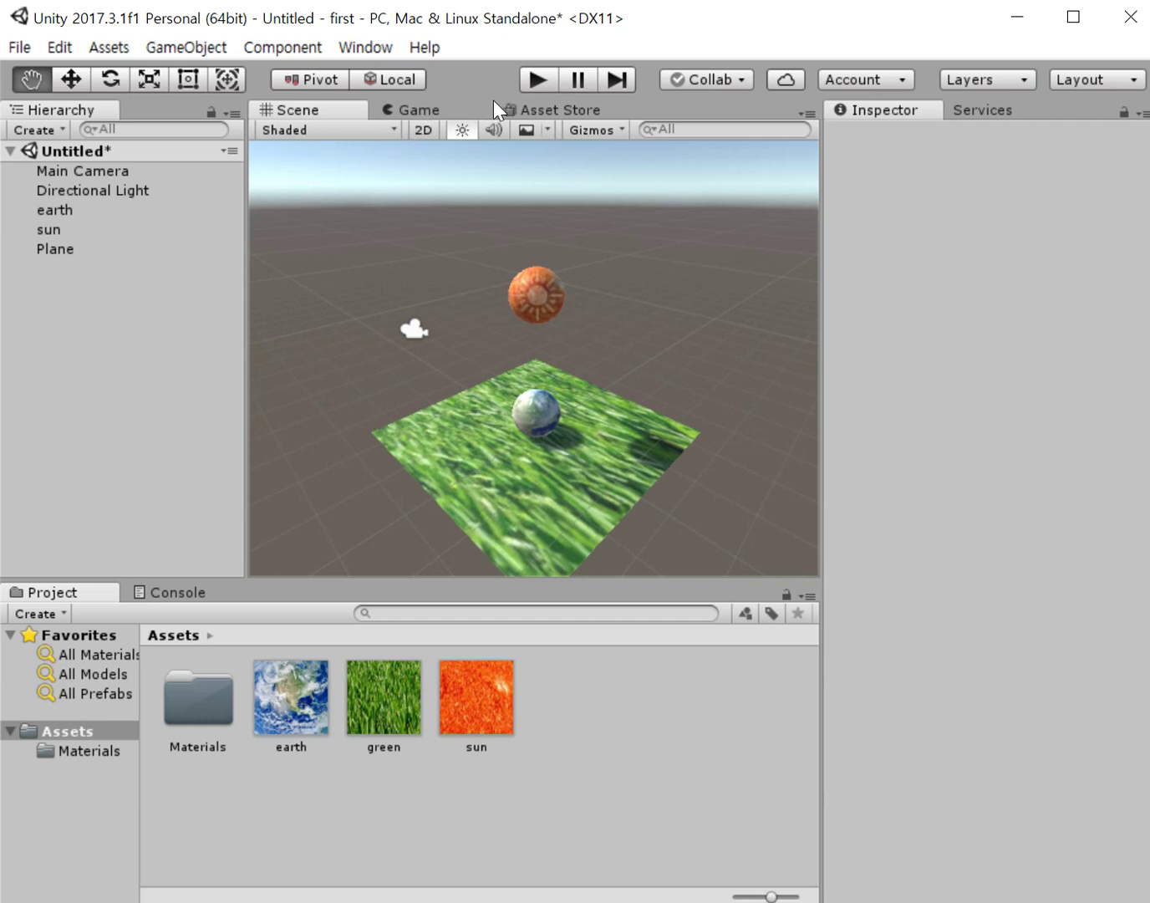
pyautogui.click(533, 79)
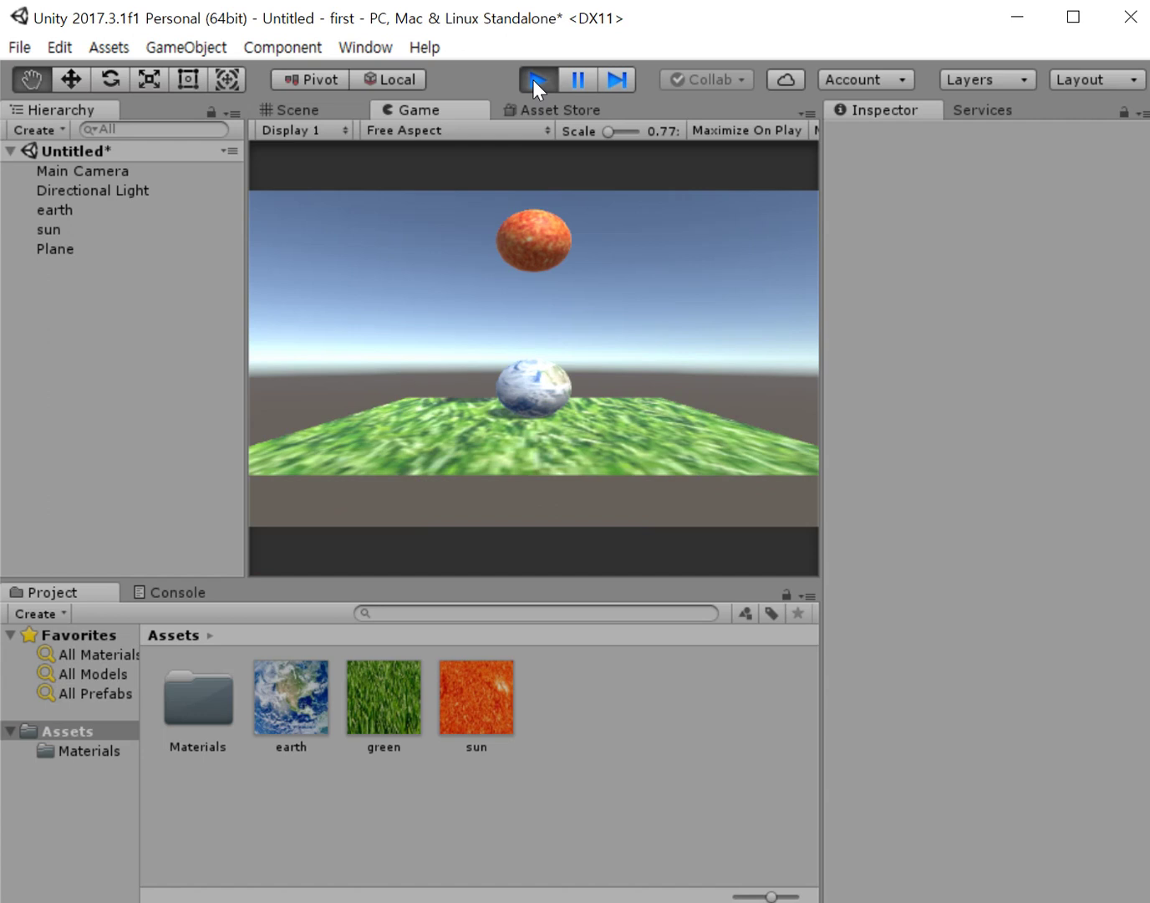
pyautogui.click(533, 81)
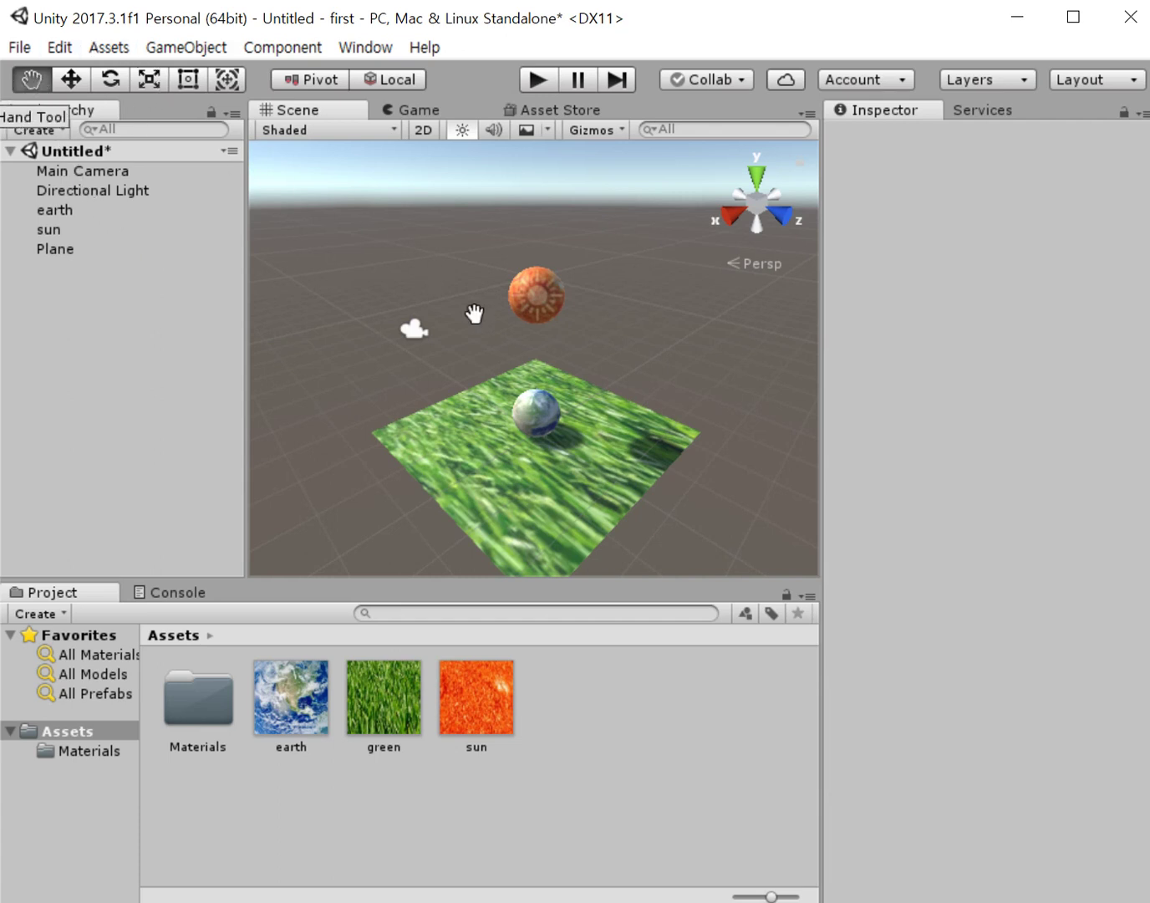
pyautogui.moveTo(484, 364)
pyautogui.mouseDown()
pyautogui.moveTo(463, 363)
pyautogui.moveTo(477, 350)
pyautogui.mouseUp()
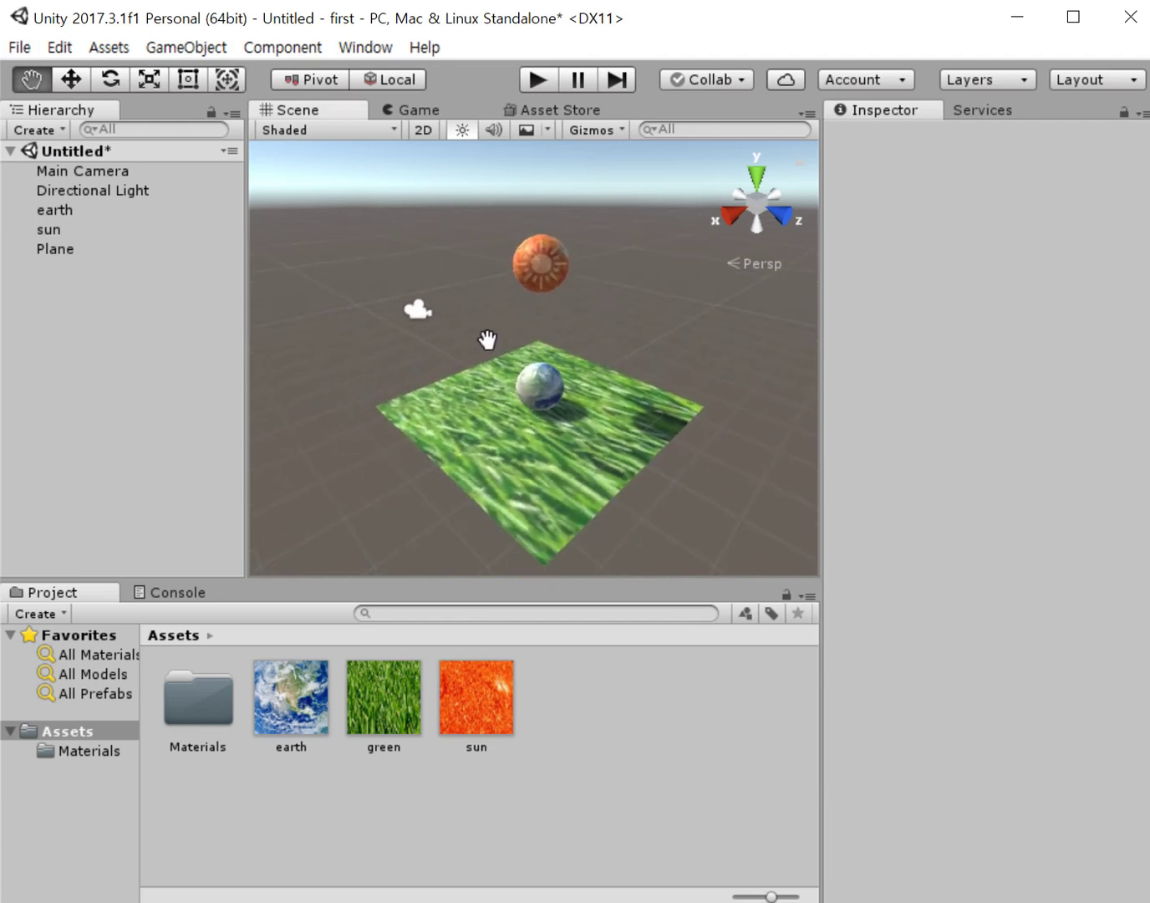
pyautogui.click(67, 80)
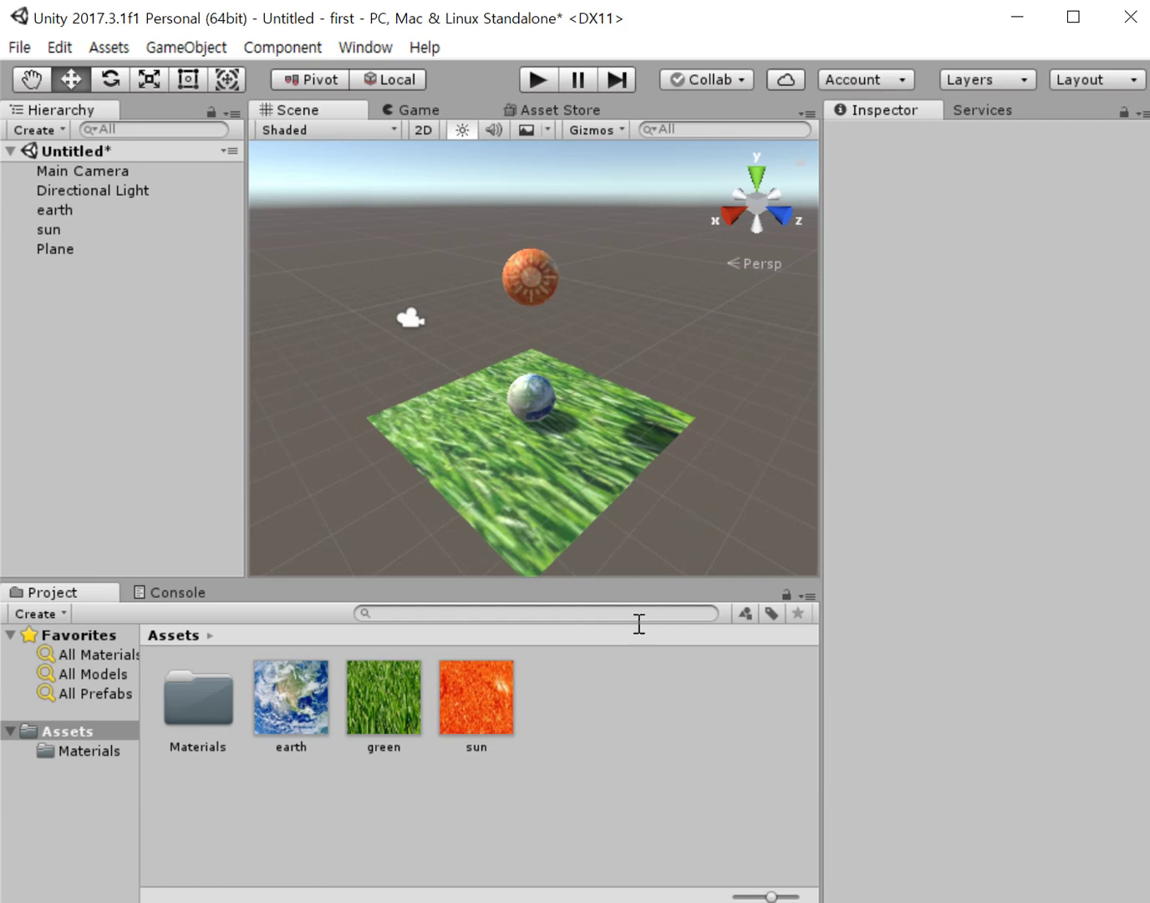
pyautogui.scroll(1, 640, 428)
pyautogui.scroll(1, 641, 428)
pyautogui.scroll(1, 641, 429)
pyautogui.scroll(-2, 641, 430)
pyautogui.scroll(2, 637, 435)
pyautogui.scroll(-2, 637, 435)
pyautogui.scroll(2, 637, 435)
pyautogui.scroll(-2, 638, 434)
pyautogui.scroll(2, 637, 435)
pyautogui.scroll(1, 638, 435)
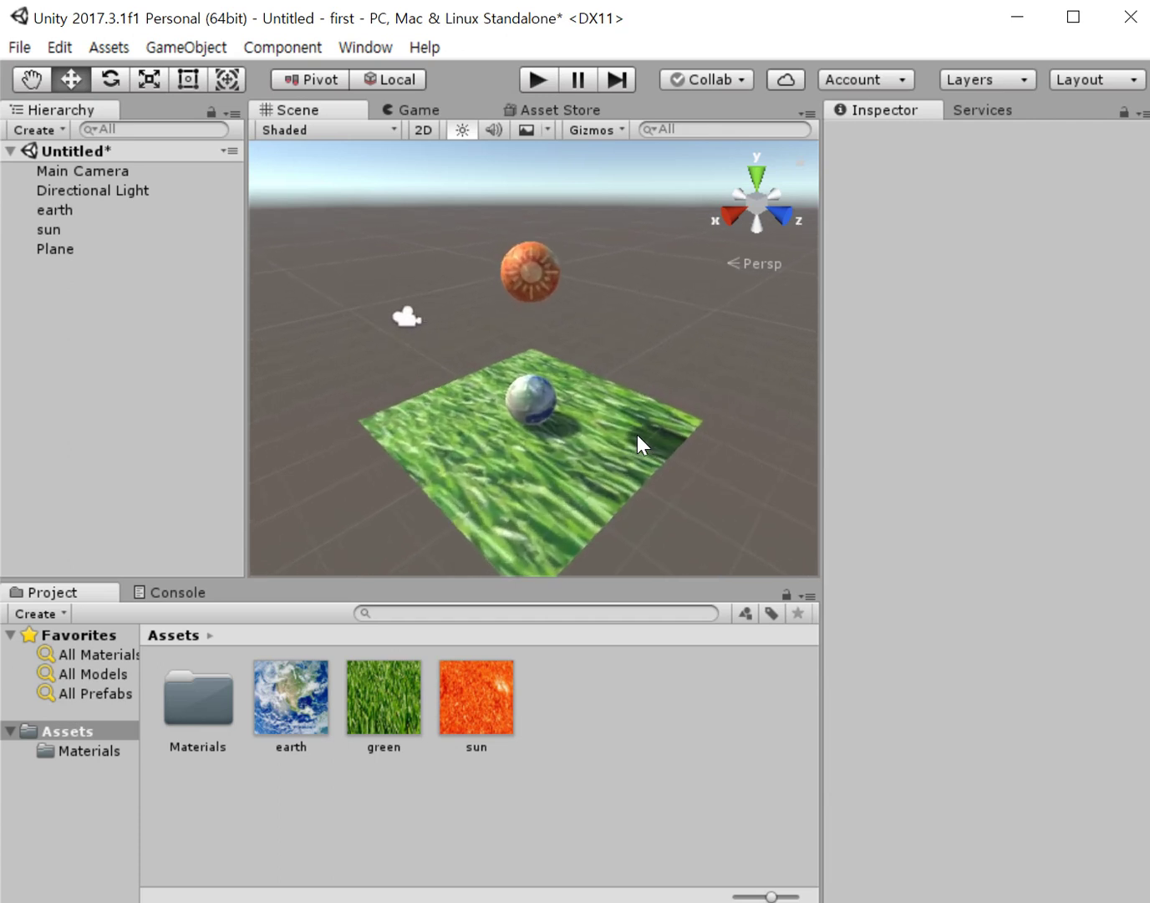
pyautogui.click(105, 80)
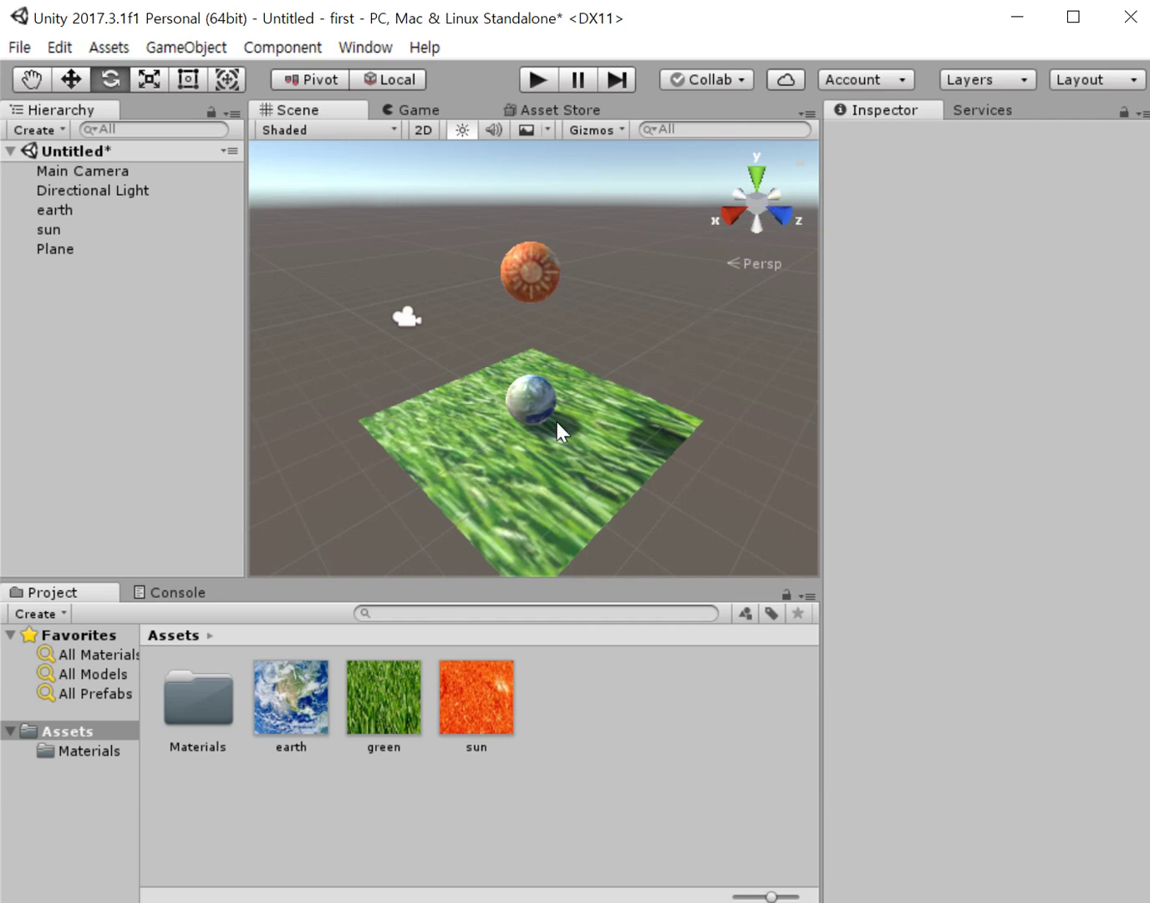
pyautogui.click(784, 215)
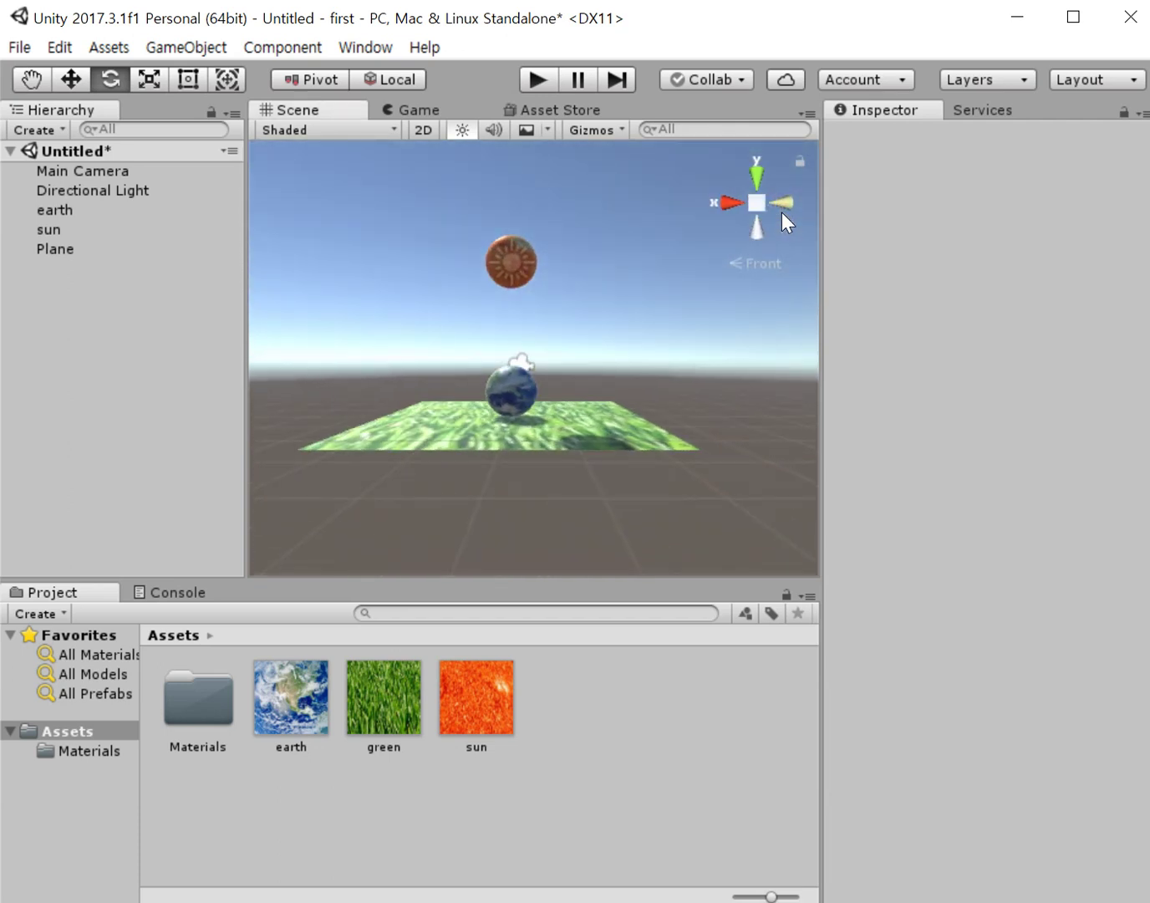
# View the scene from the right, top and left sides, then open the Assets folder's context menu.
pyautogui.click(730, 202)
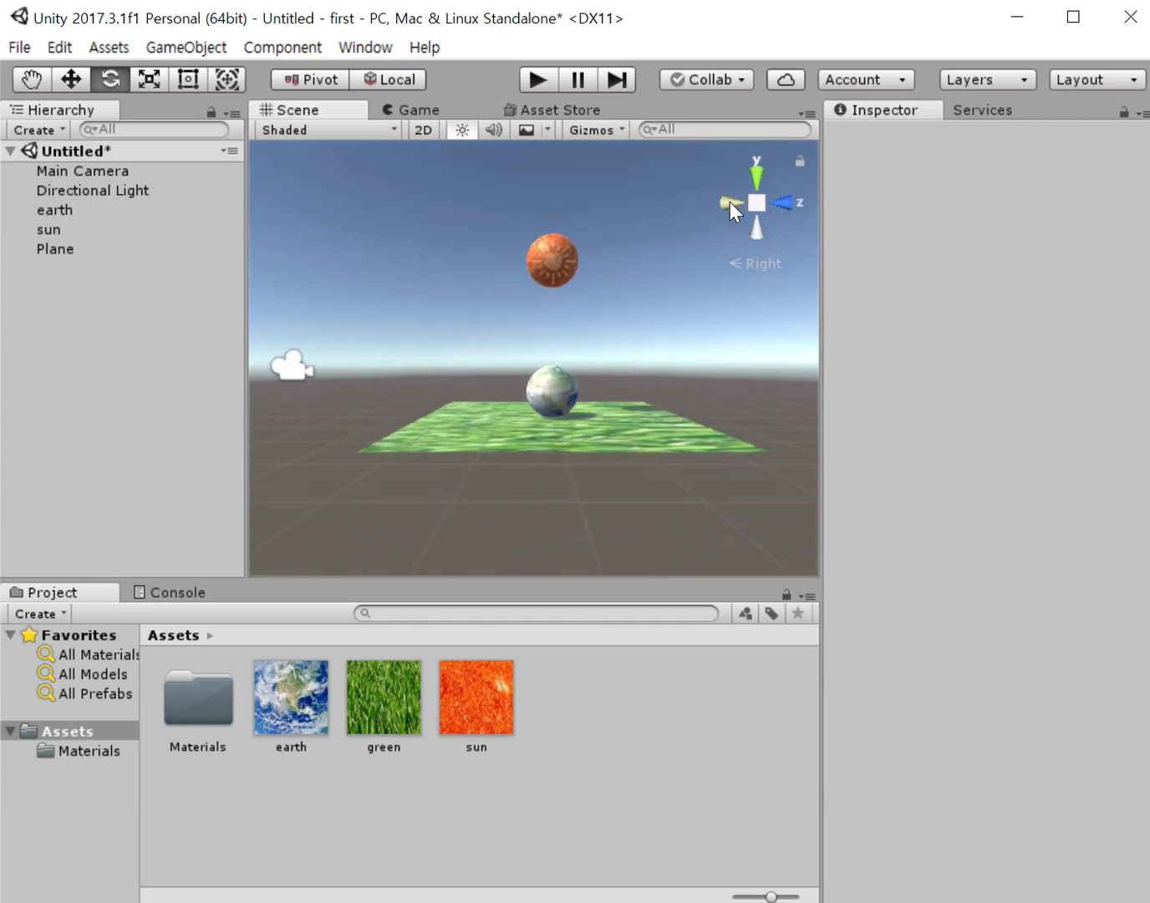
pyautogui.click(751, 172)
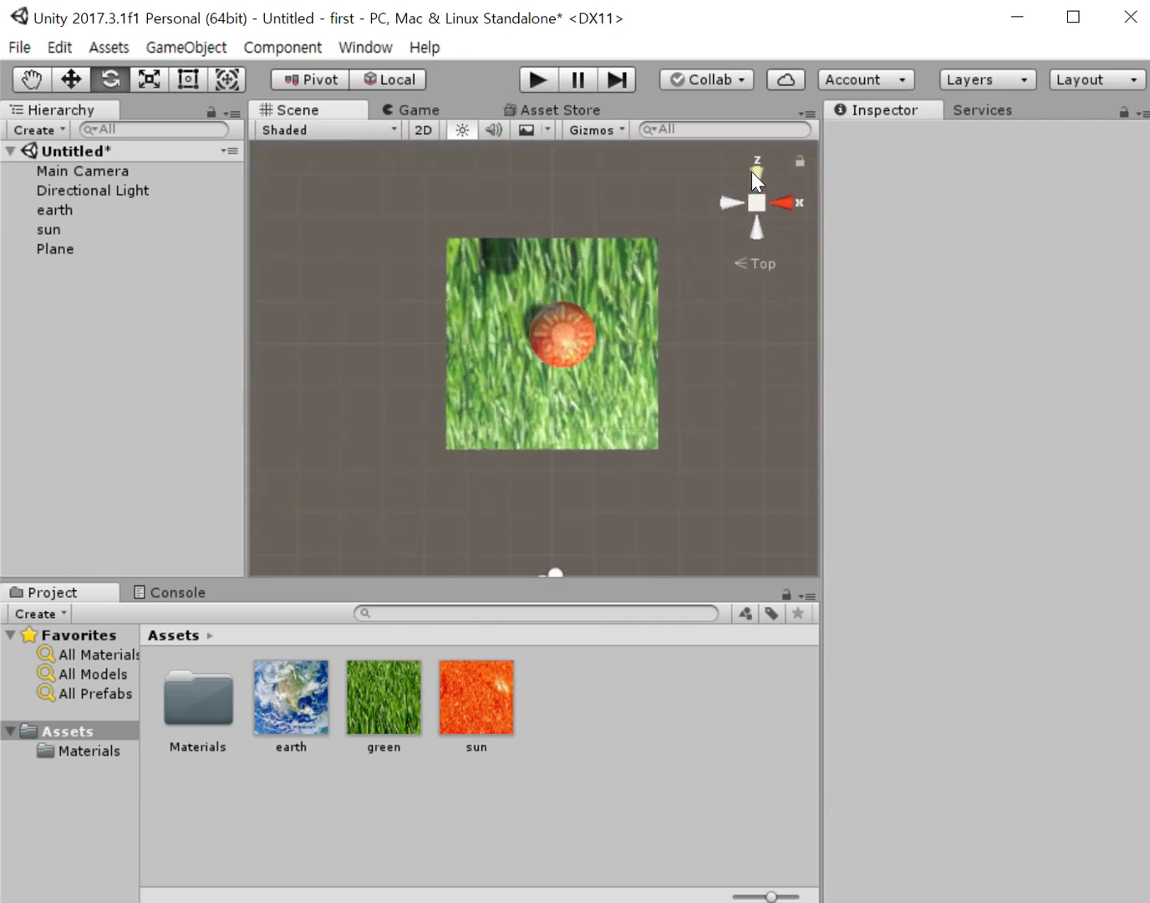
pyautogui.click(723, 199)
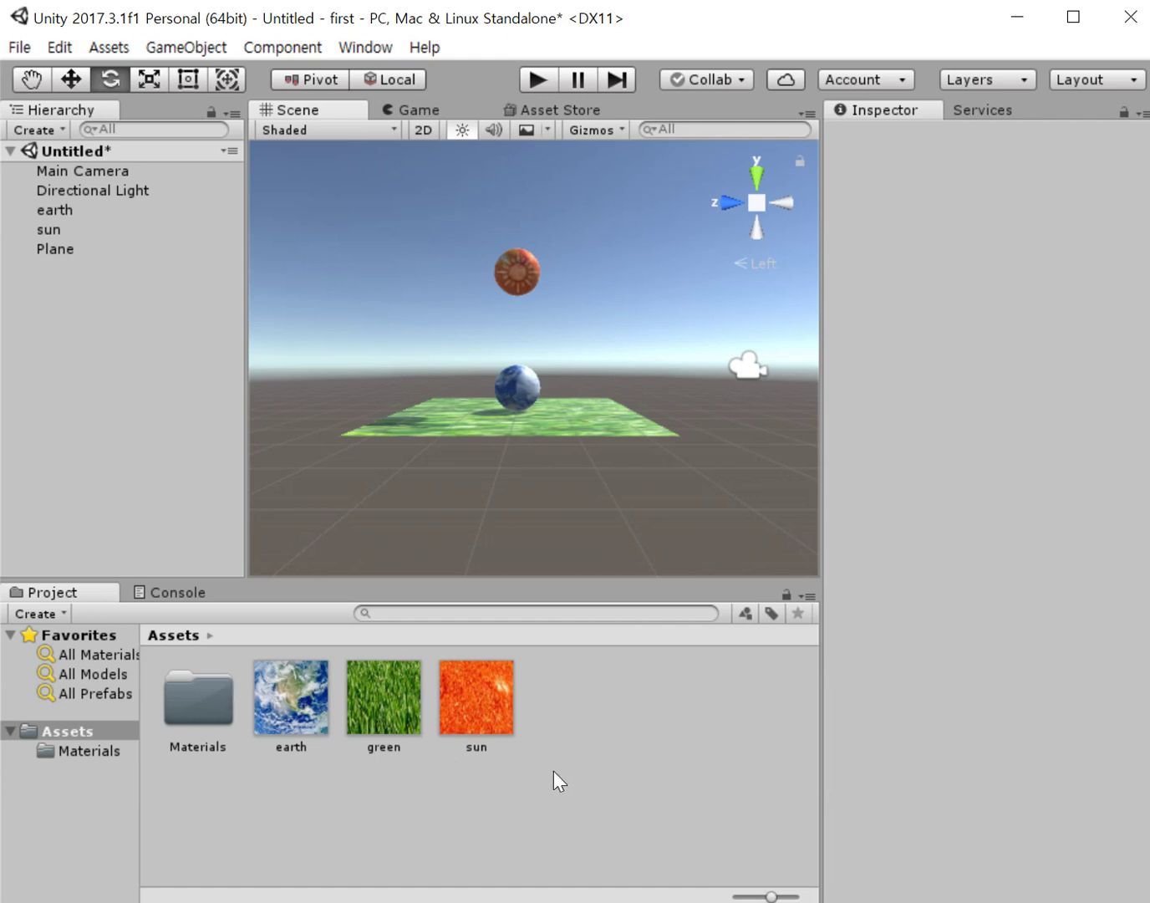
pyautogui.rightClick(602, 718)
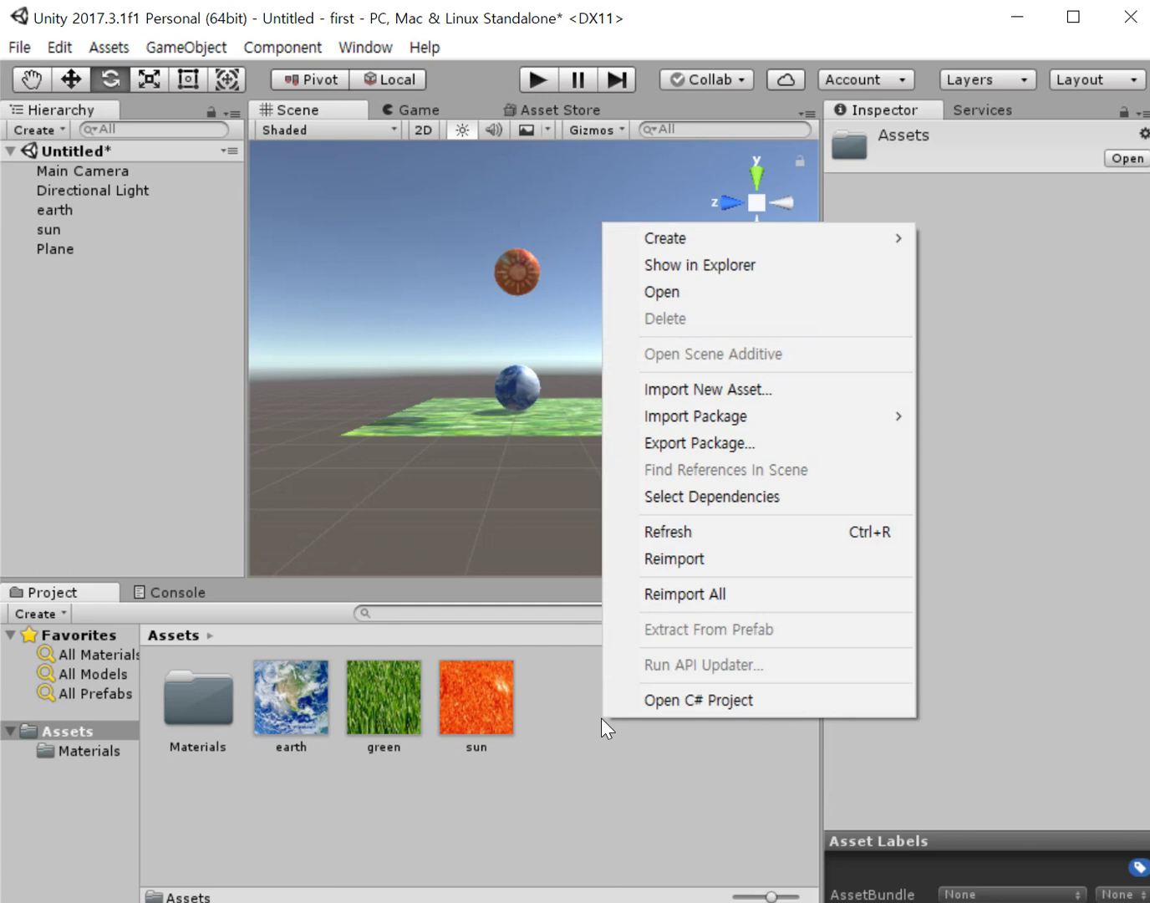
# Create a new C# script in Assets and name it sun.
pyautogui.moveTo(731, 248)
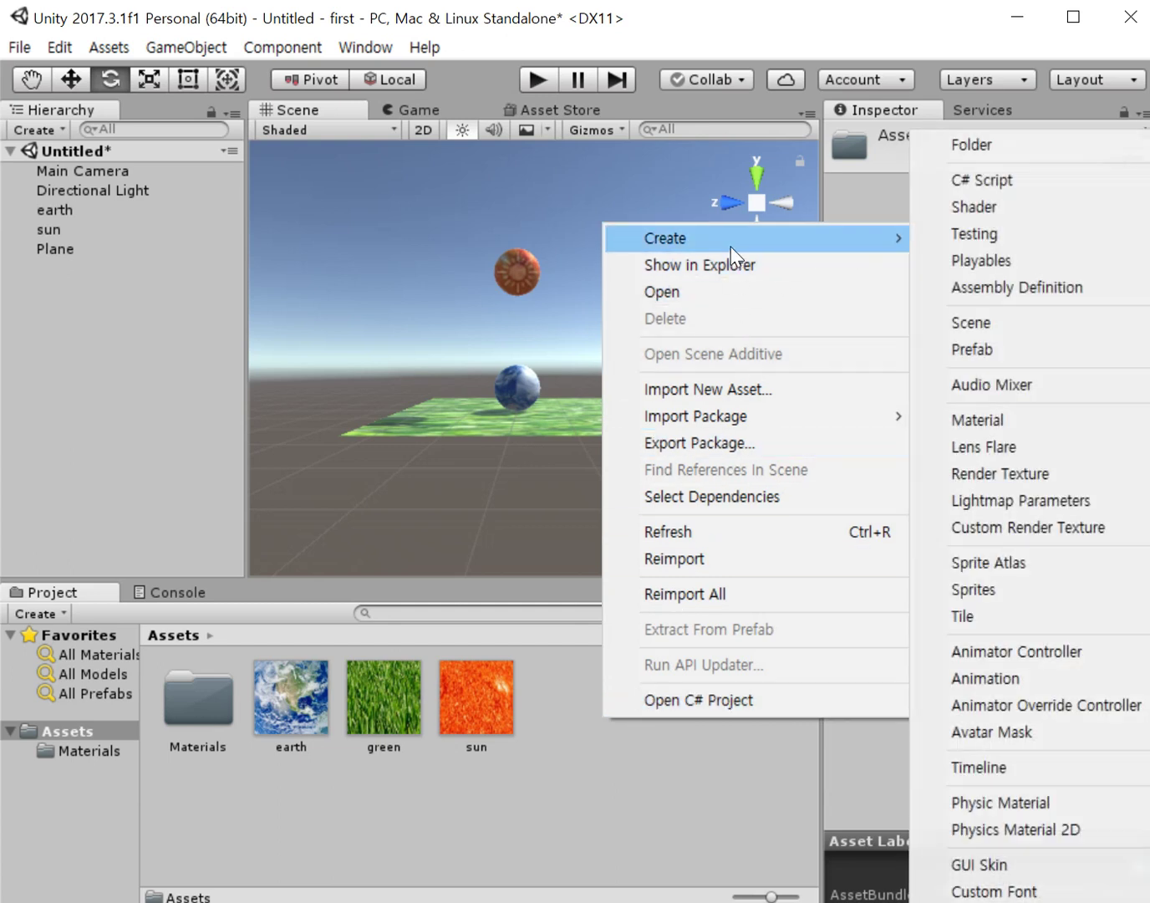
pyautogui.click(969, 190)
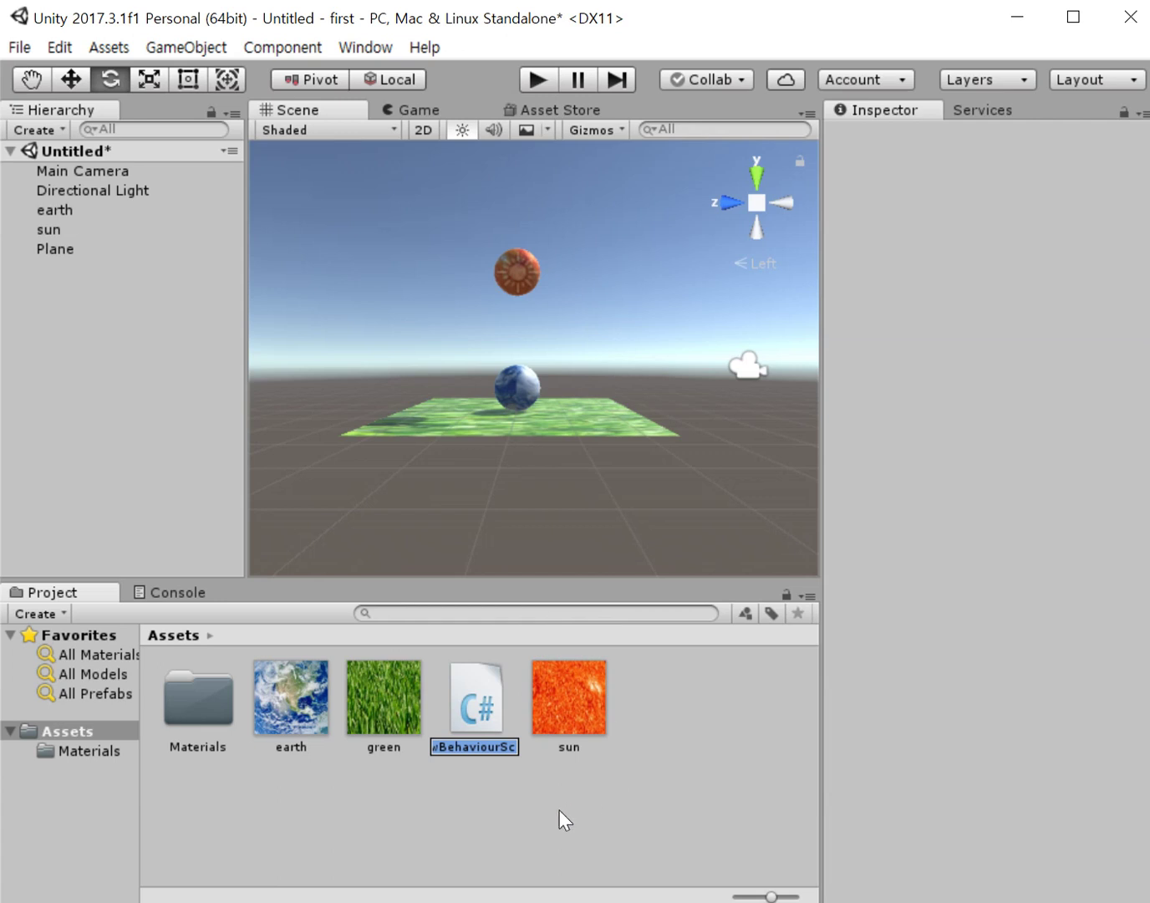
pyautogui.write('sun')
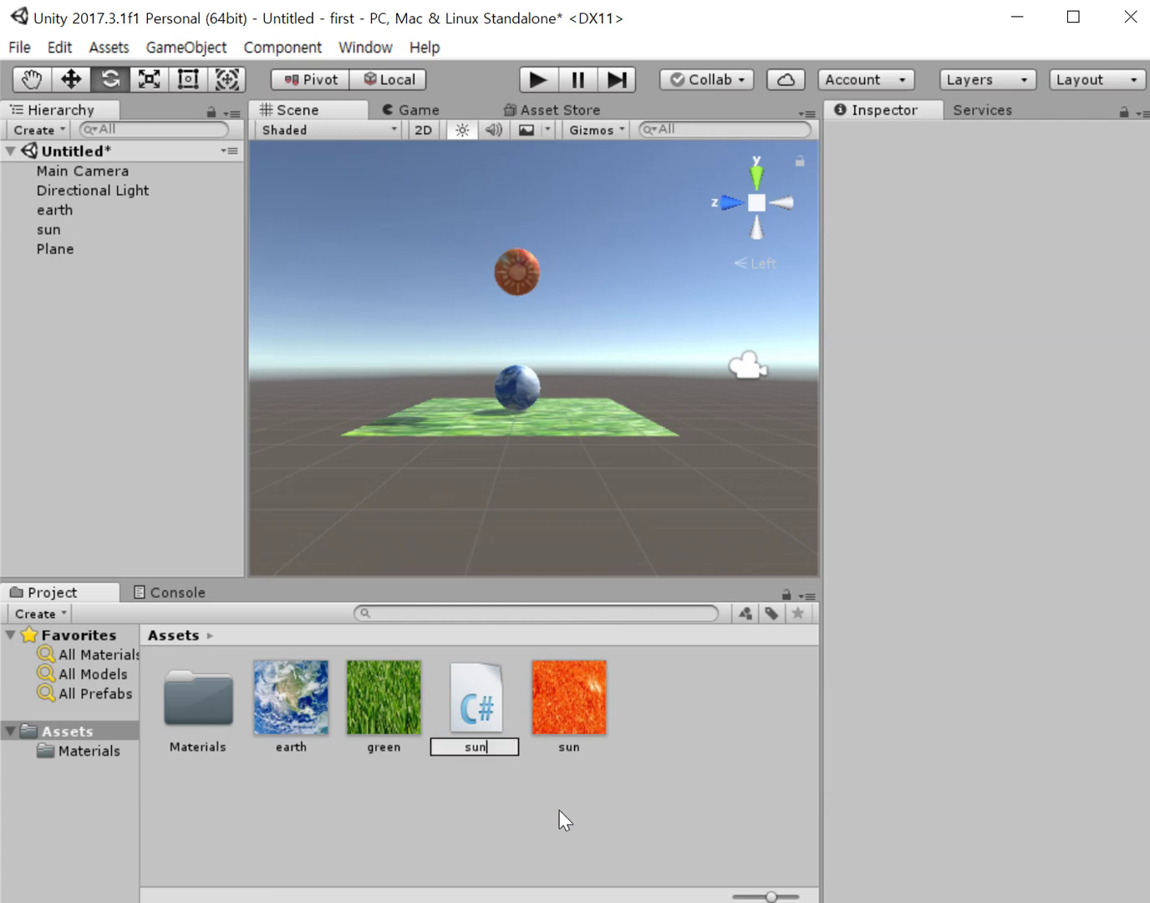
pyautogui.press('Return')
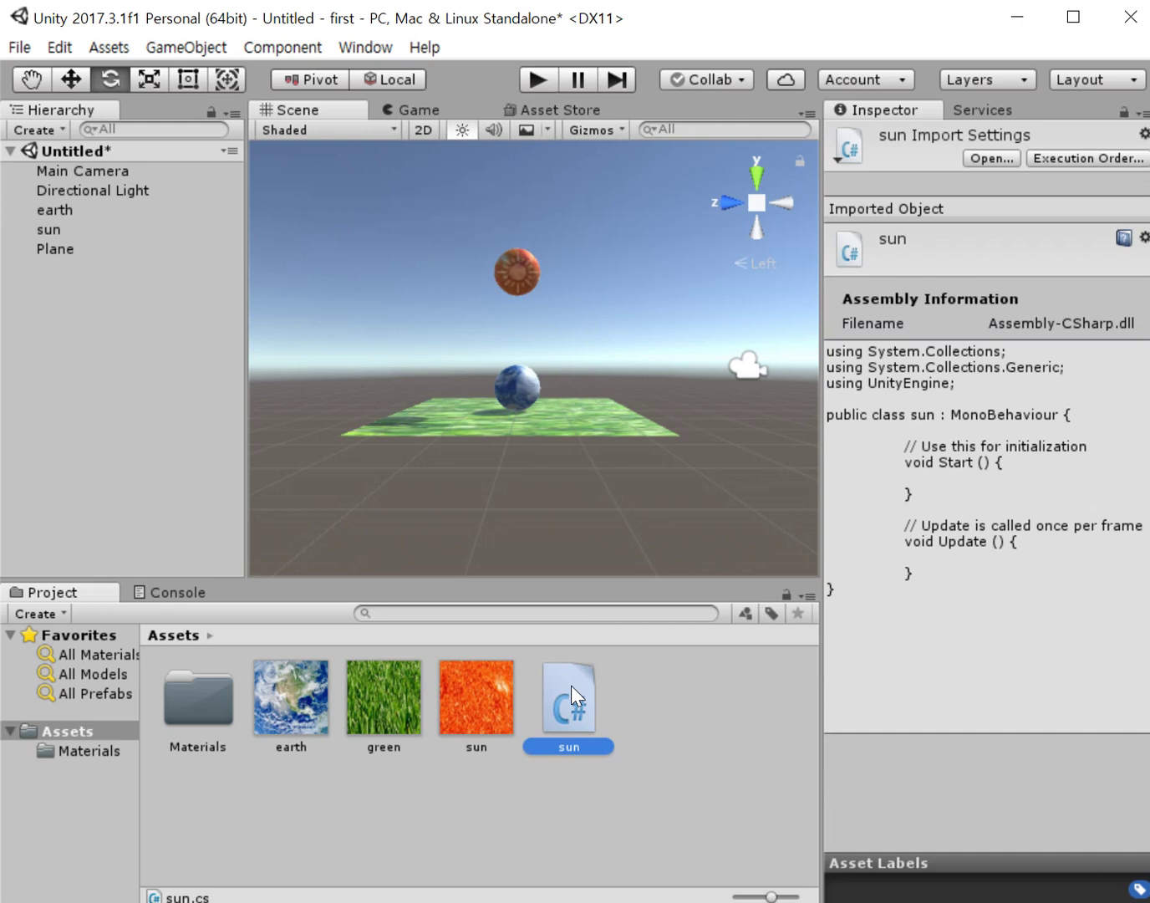
# Open the sun script in Visual Studio and move its window lower on screen.
pyautogui.doubleClick(570, 685)
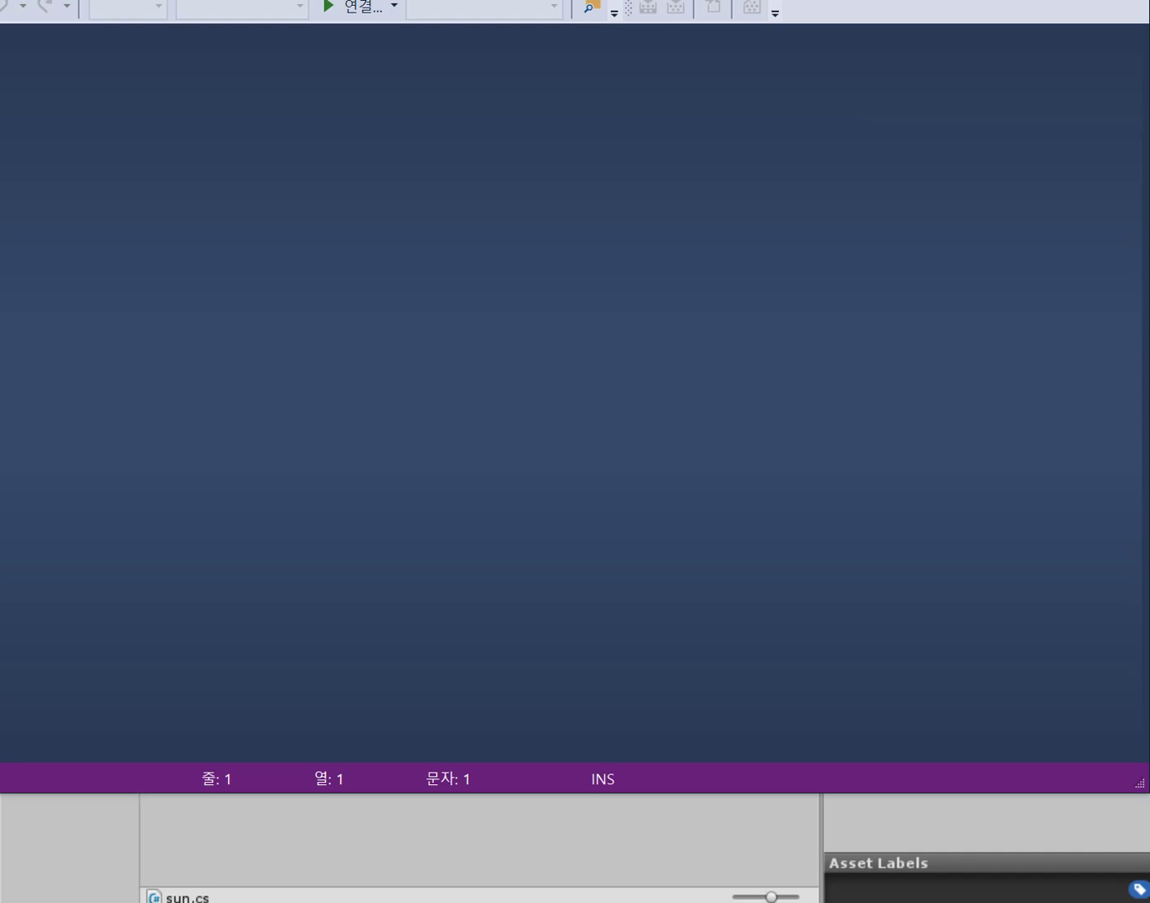
pyautogui.moveTo(2, 2); pyautogui.dragTo(7, 74)
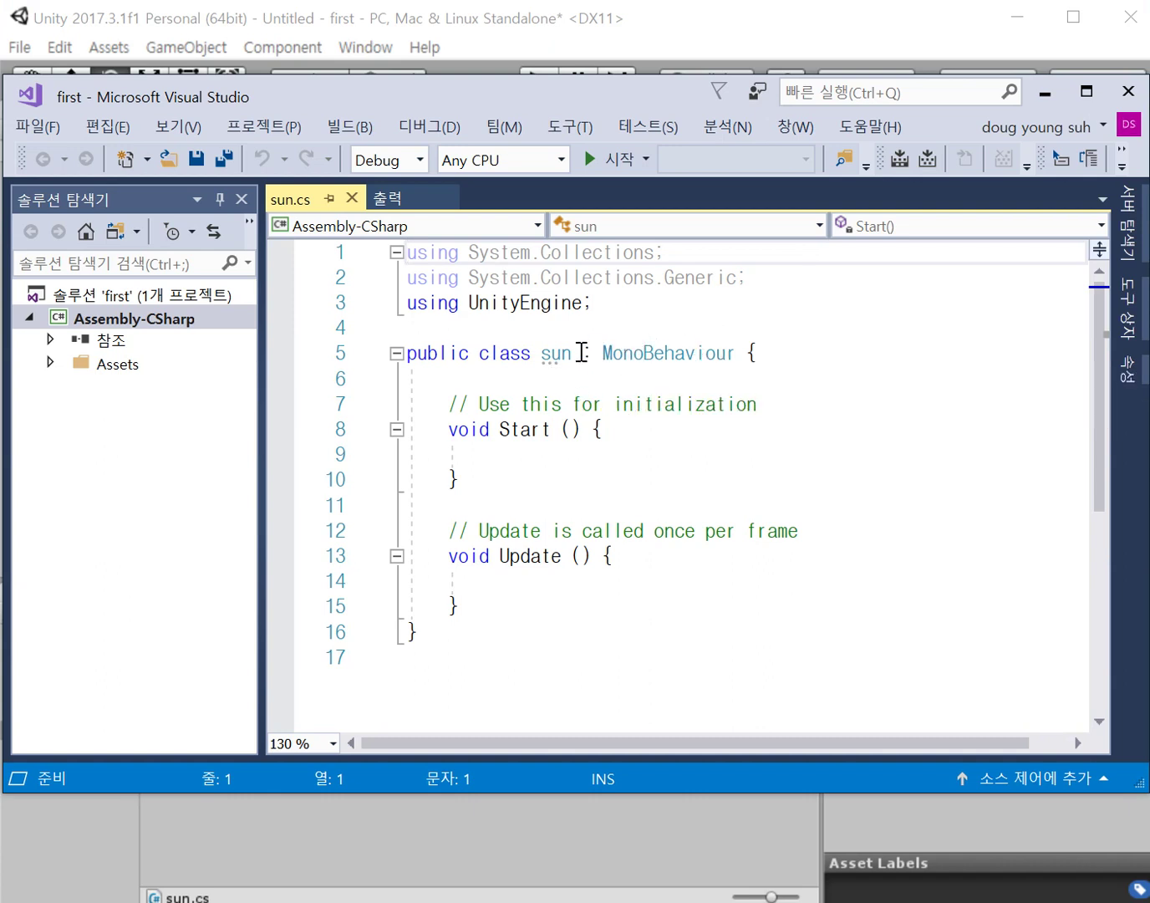
pyautogui.moveTo(566, 353)
pyautogui.moveTo(720, 348)
pyautogui.click(534, 458)
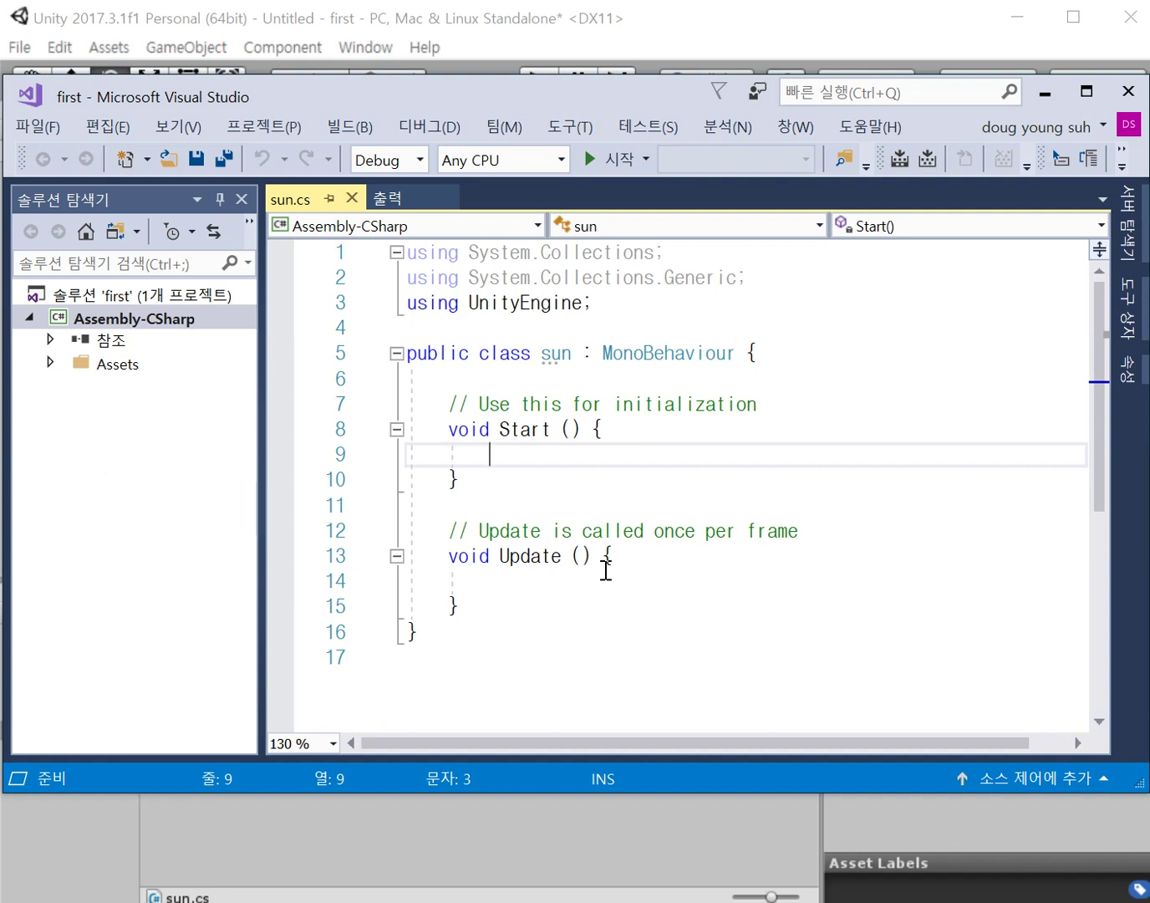
pyautogui.click(512, 383)
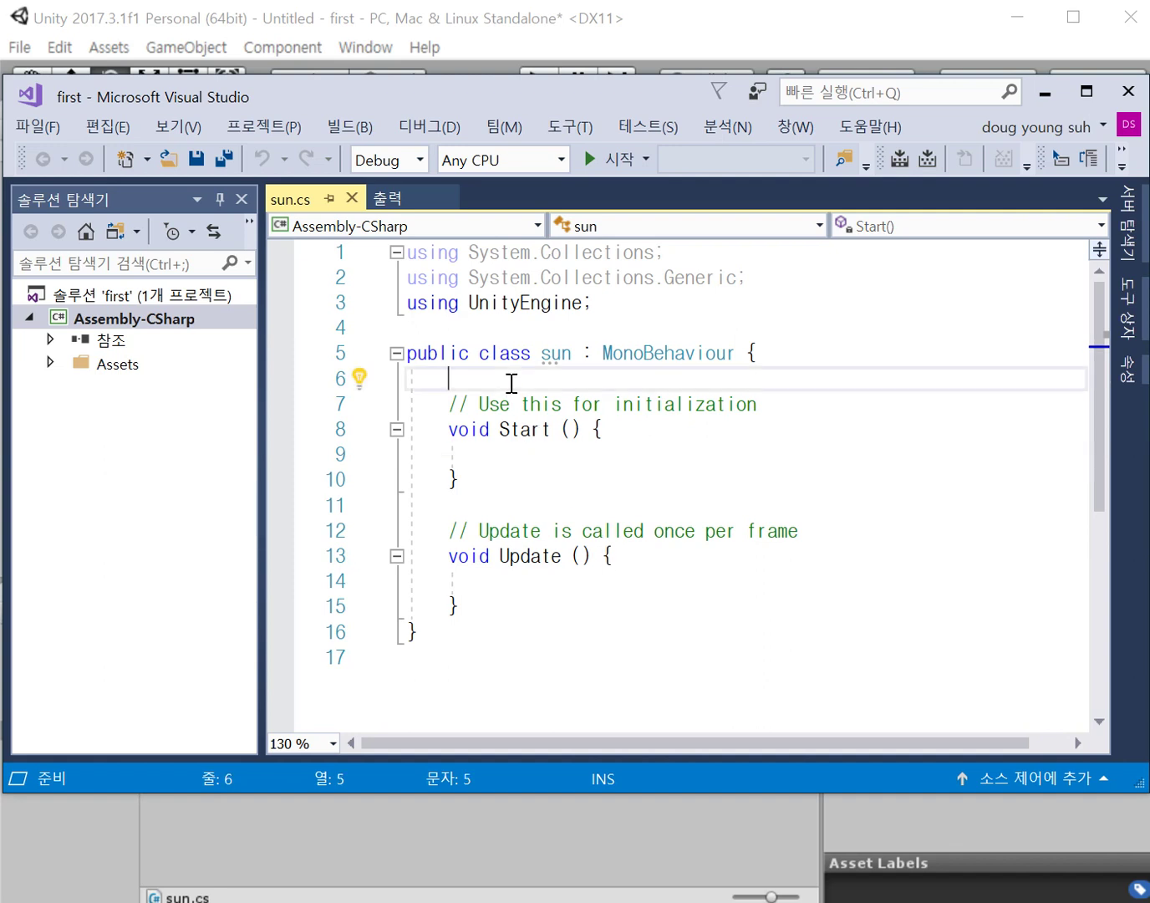
# Declare a 'float speed;' field in the sun class.
pyautogui.write('spee')
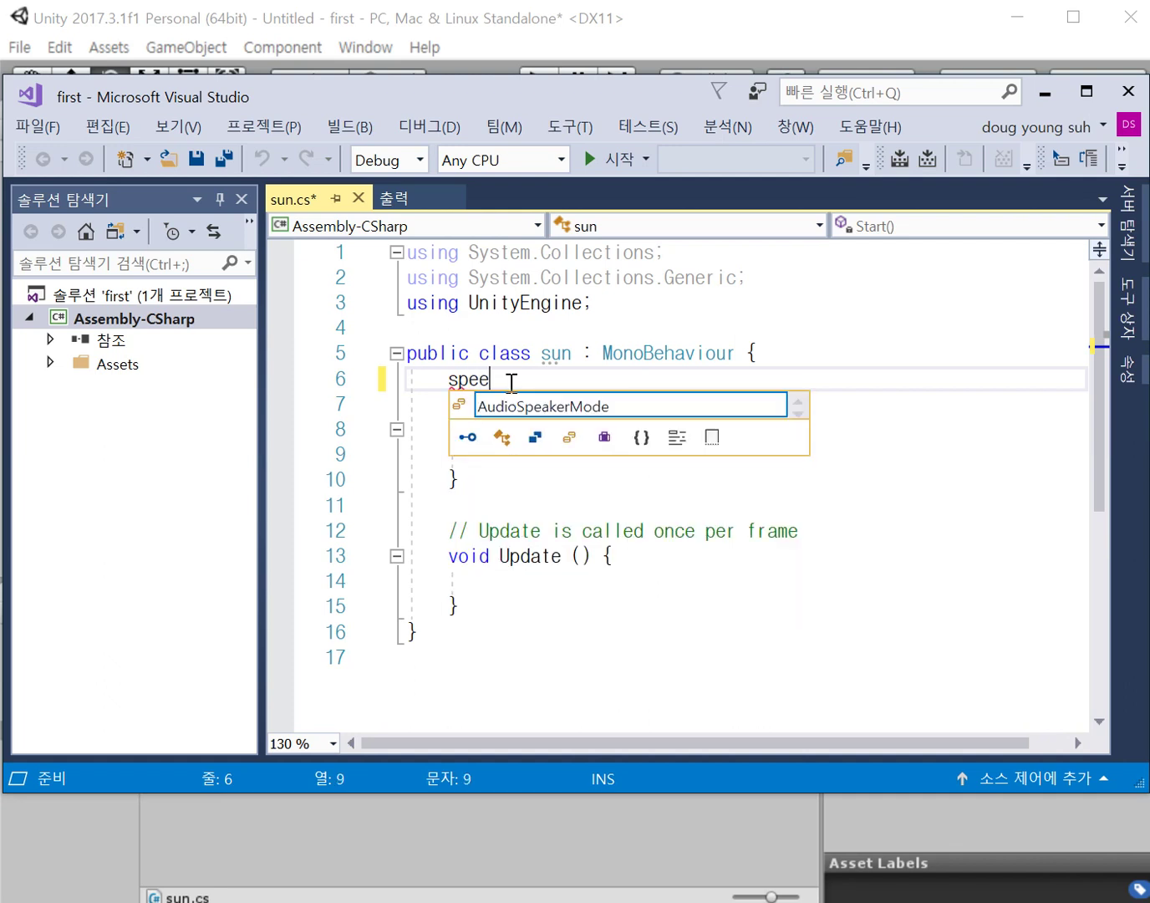
pyautogui.write('d;')
pyautogui.press('Left')
pyautogui.press('Left')
pyautogui.press('Left')
pyautogui.press('Left')
pyautogui.press('Left')
pyautogui.press('Left')
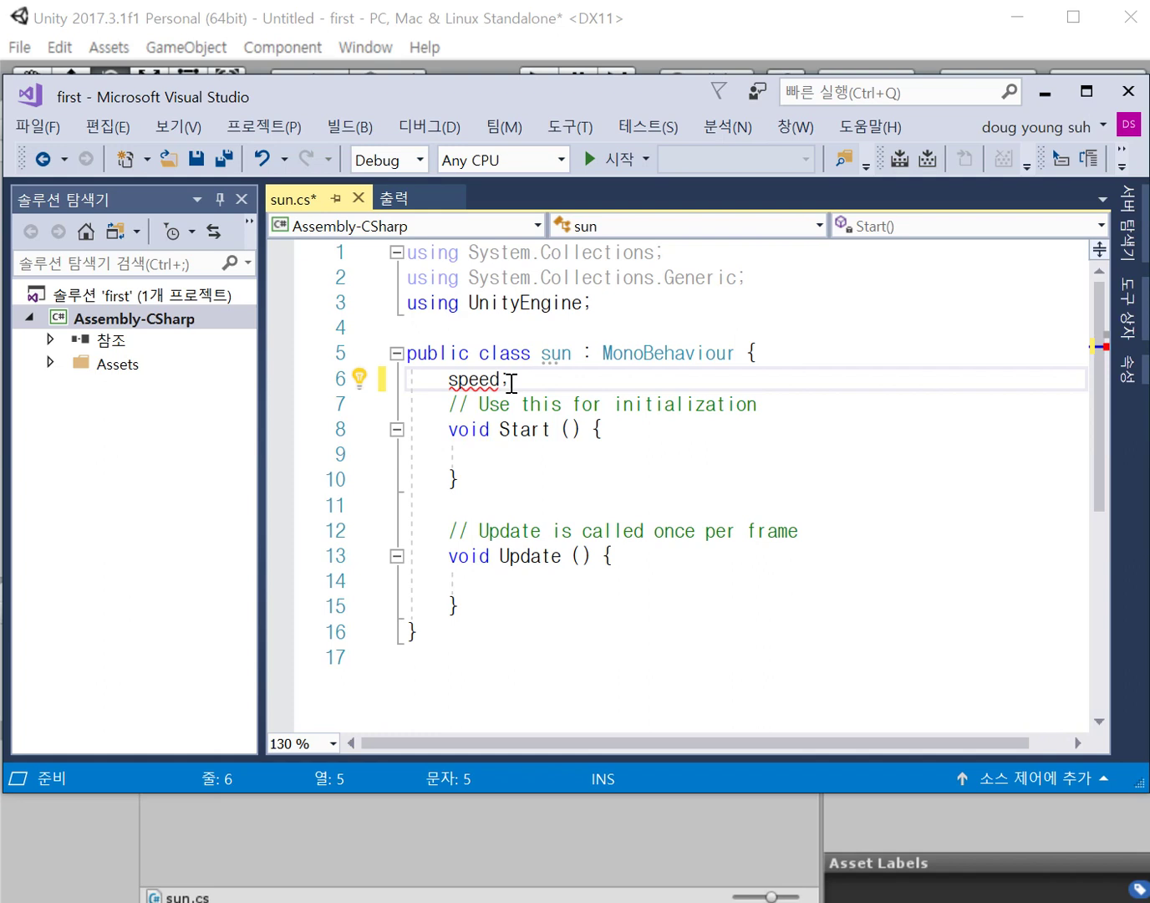
pyautogui.write('float')
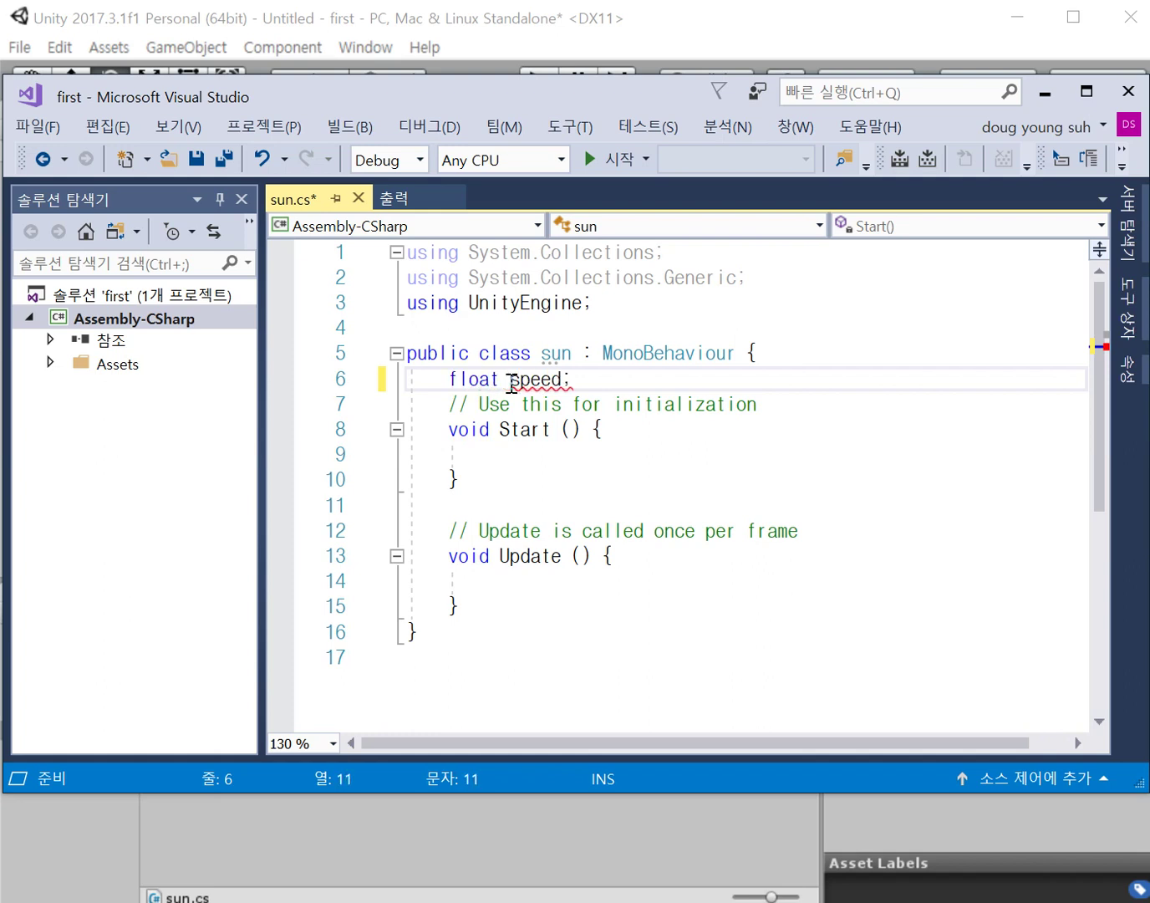
# Inside Start, assign this.speed = 0.01f;.
pyautogui.click(537, 454)
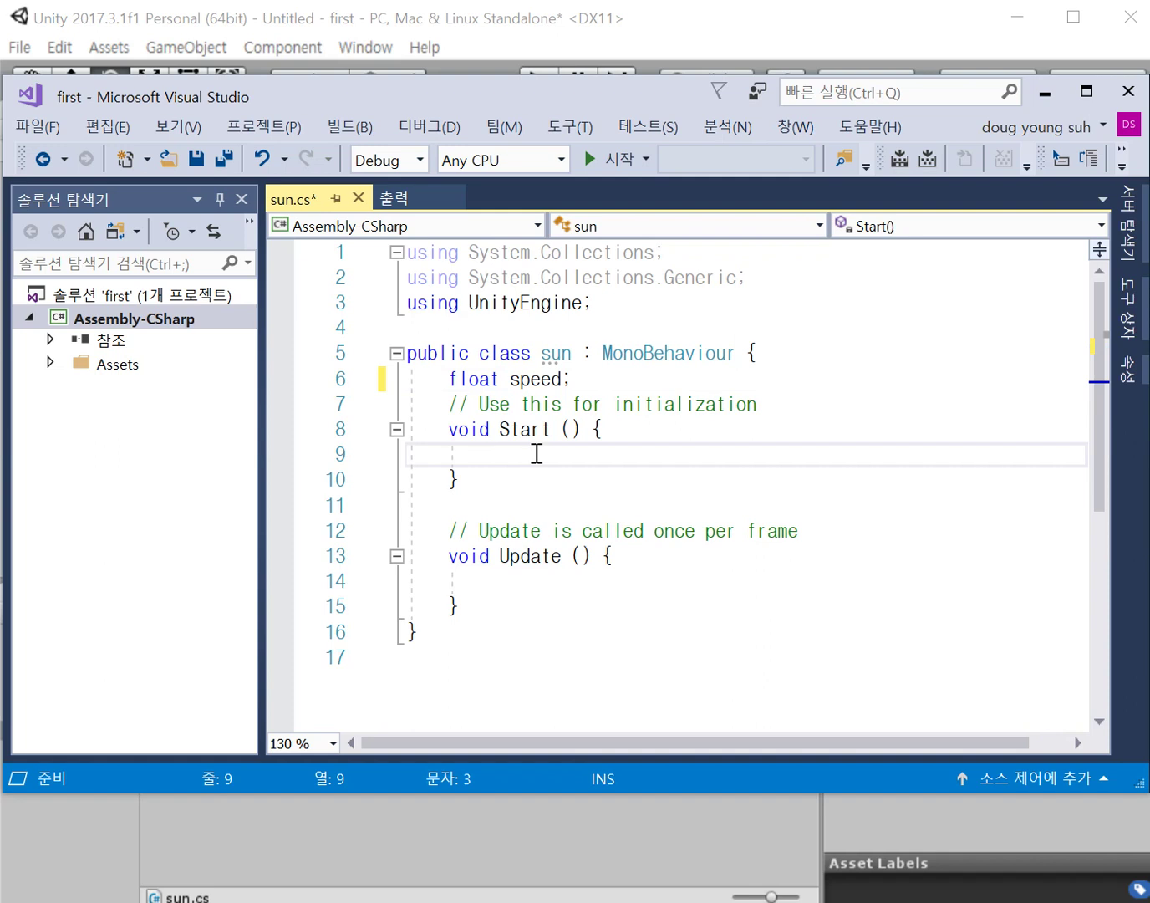
pyautogui.write('spe')
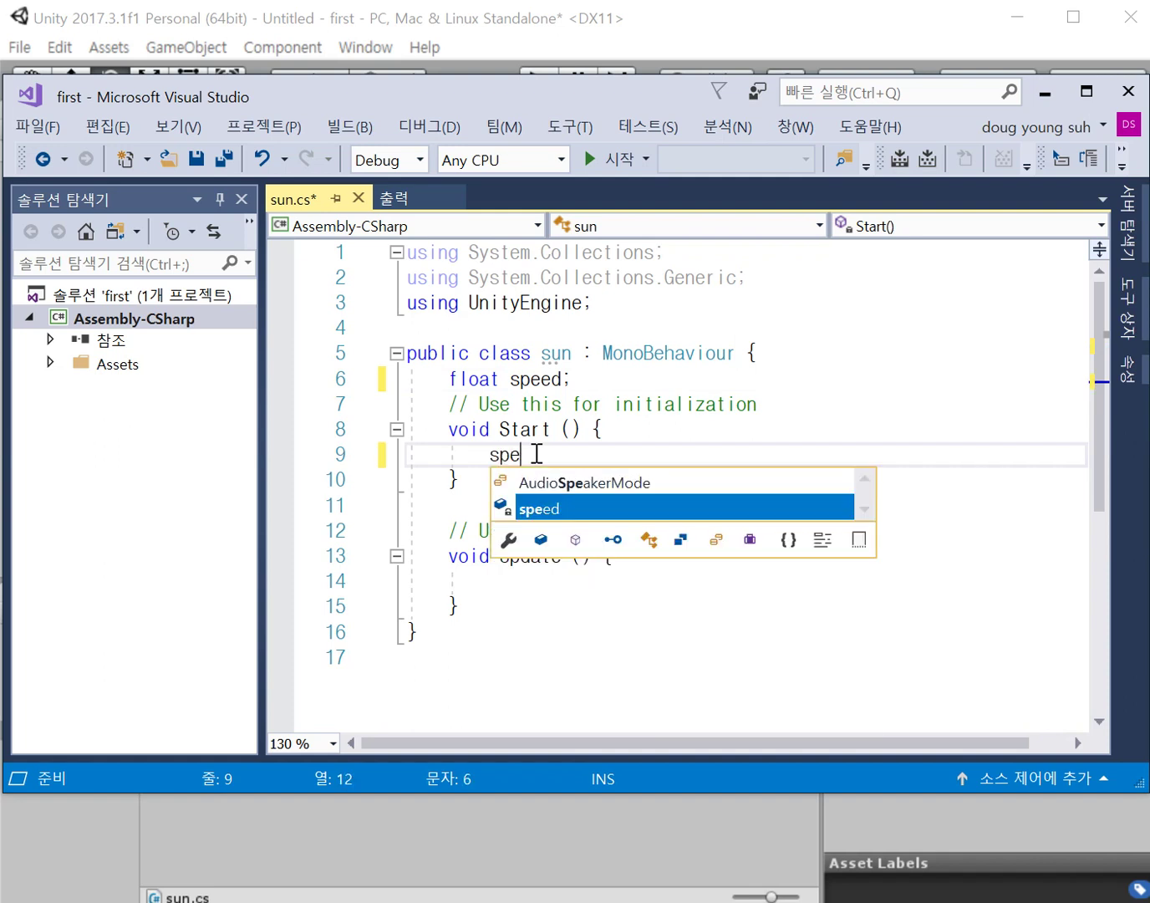
pyautogui.write('ed')
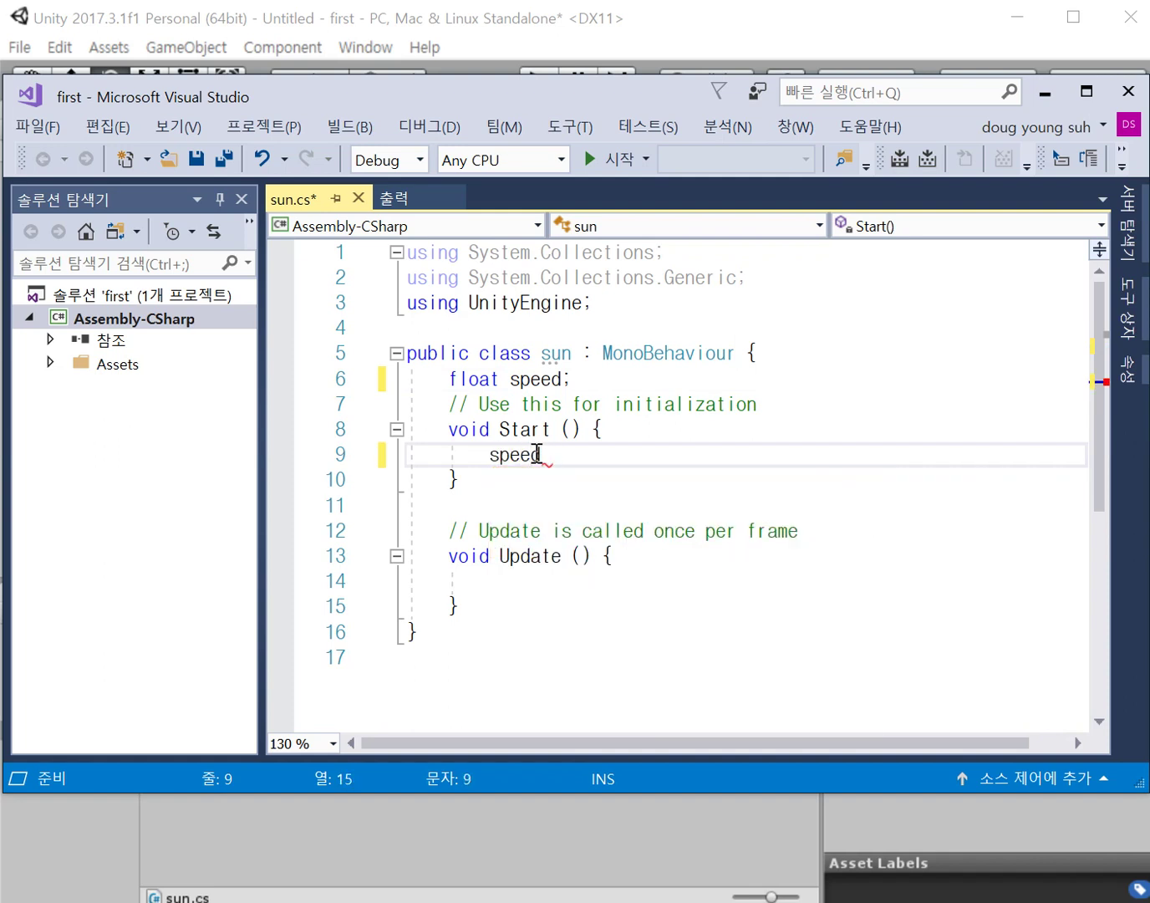
pyautogui.write(' = ')
pyautogui.write('0.01f;')
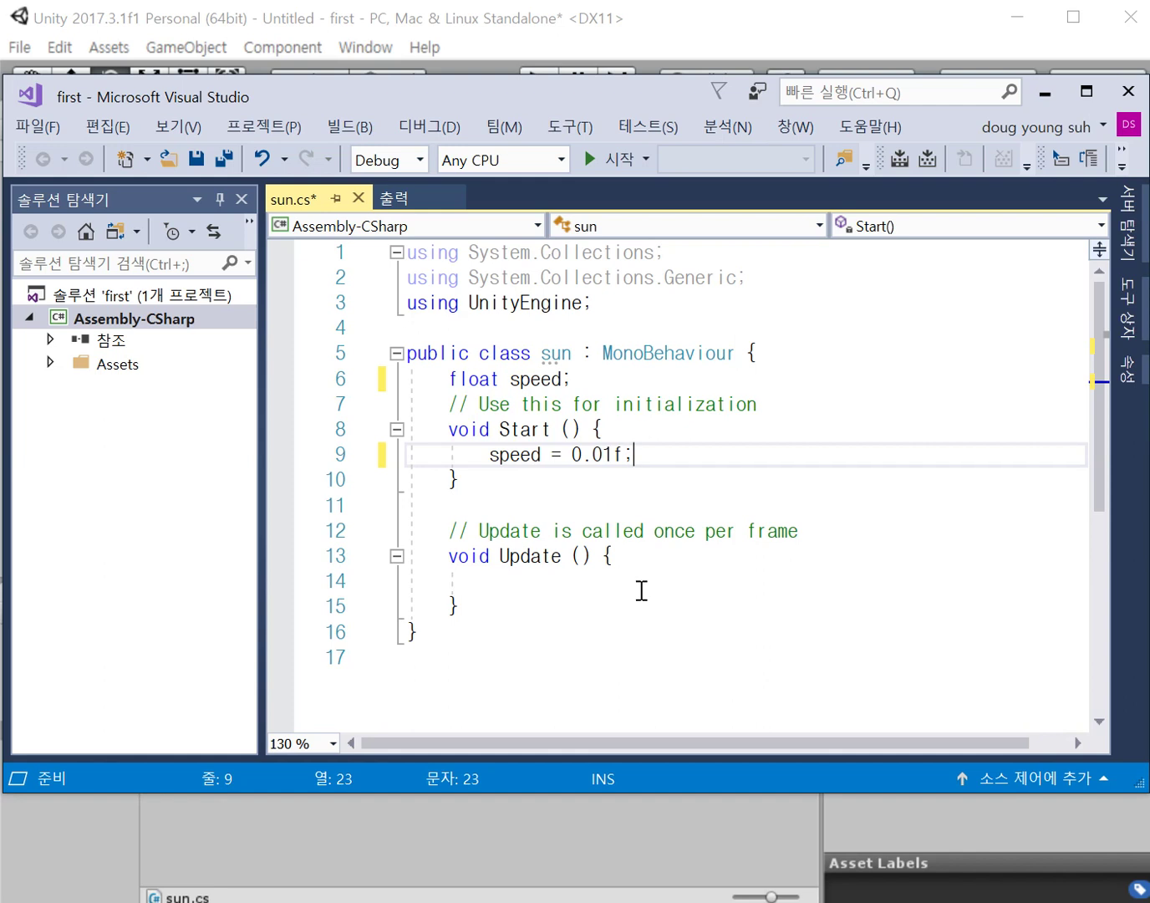
pyautogui.click(552, 585)
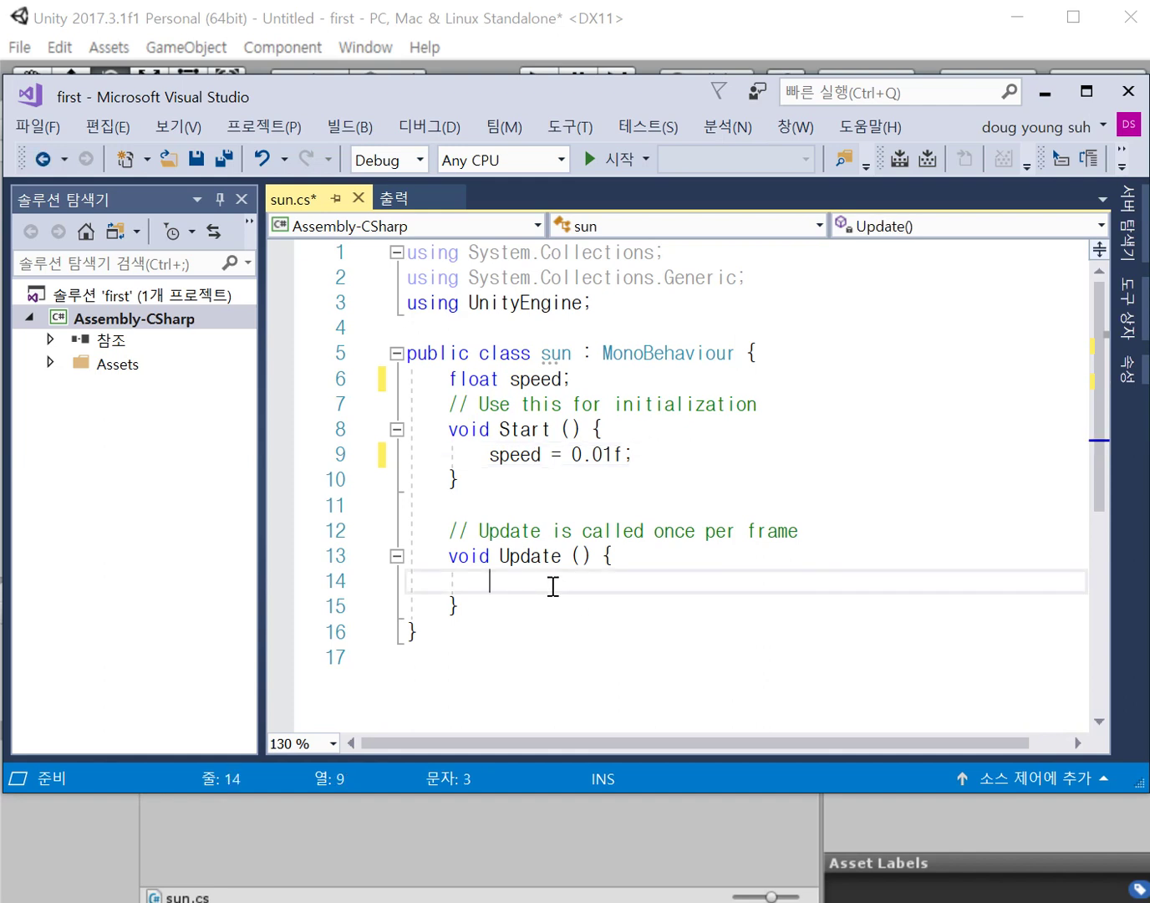
pyautogui.click(491, 455)
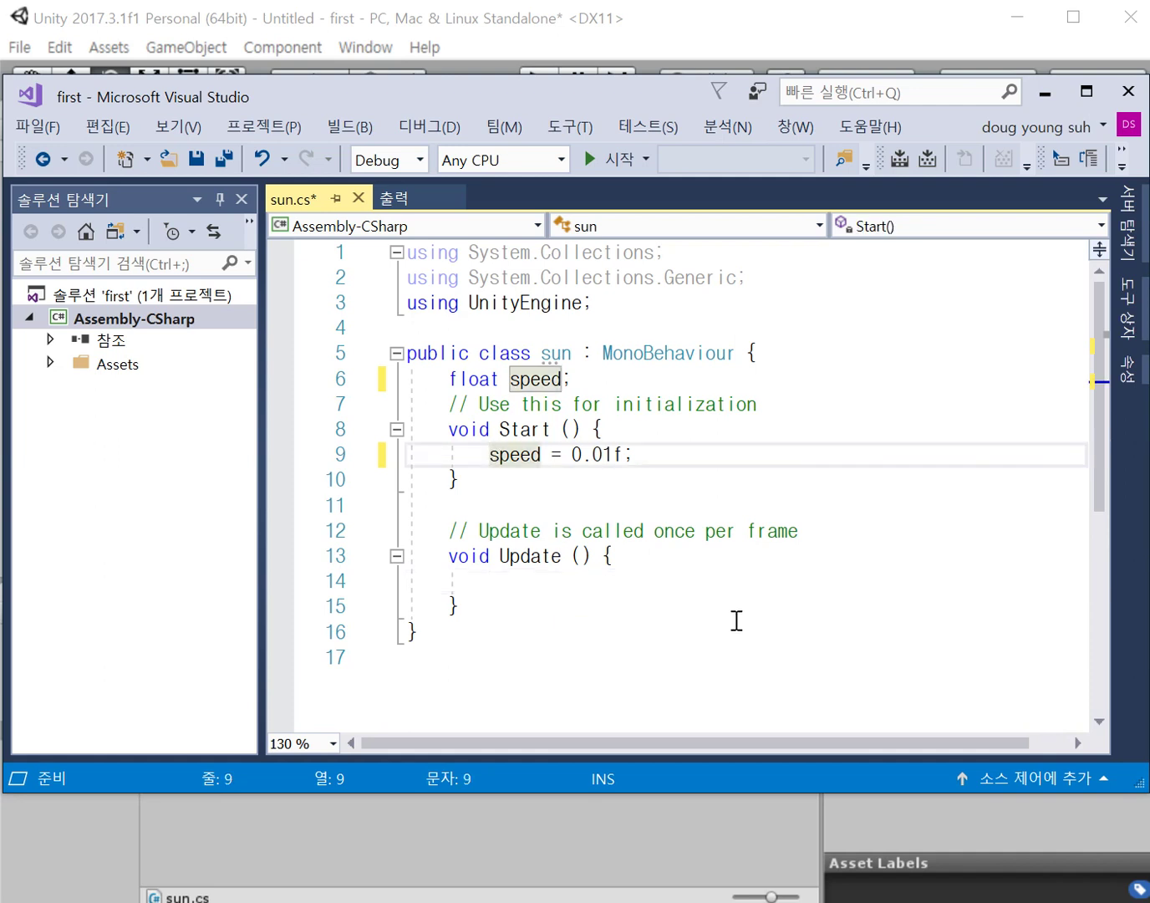
pyautogui.write('this.')
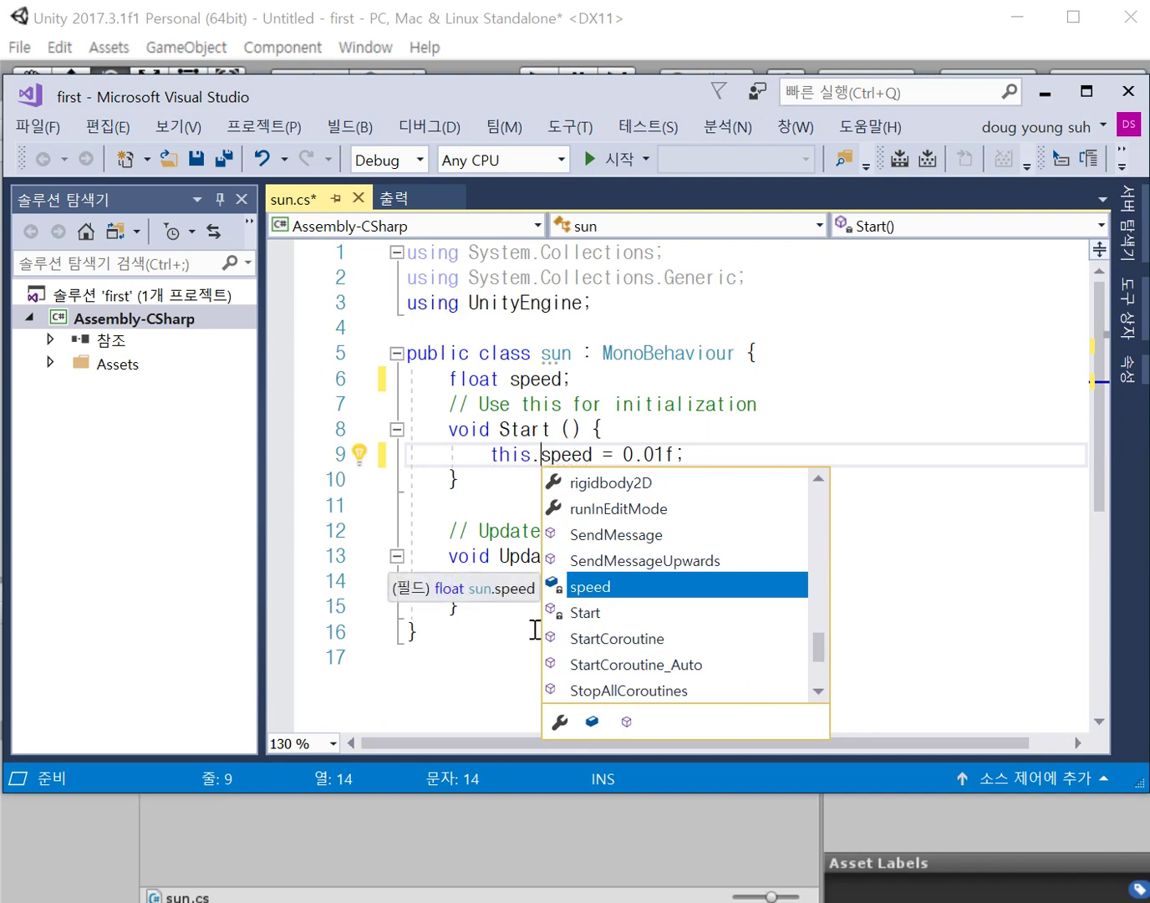
# Inside Update, write this.transform.Translate( using IntelliSense to complete Translate.
pyautogui.click(479, 653)
pyautogui.click(526, 580)
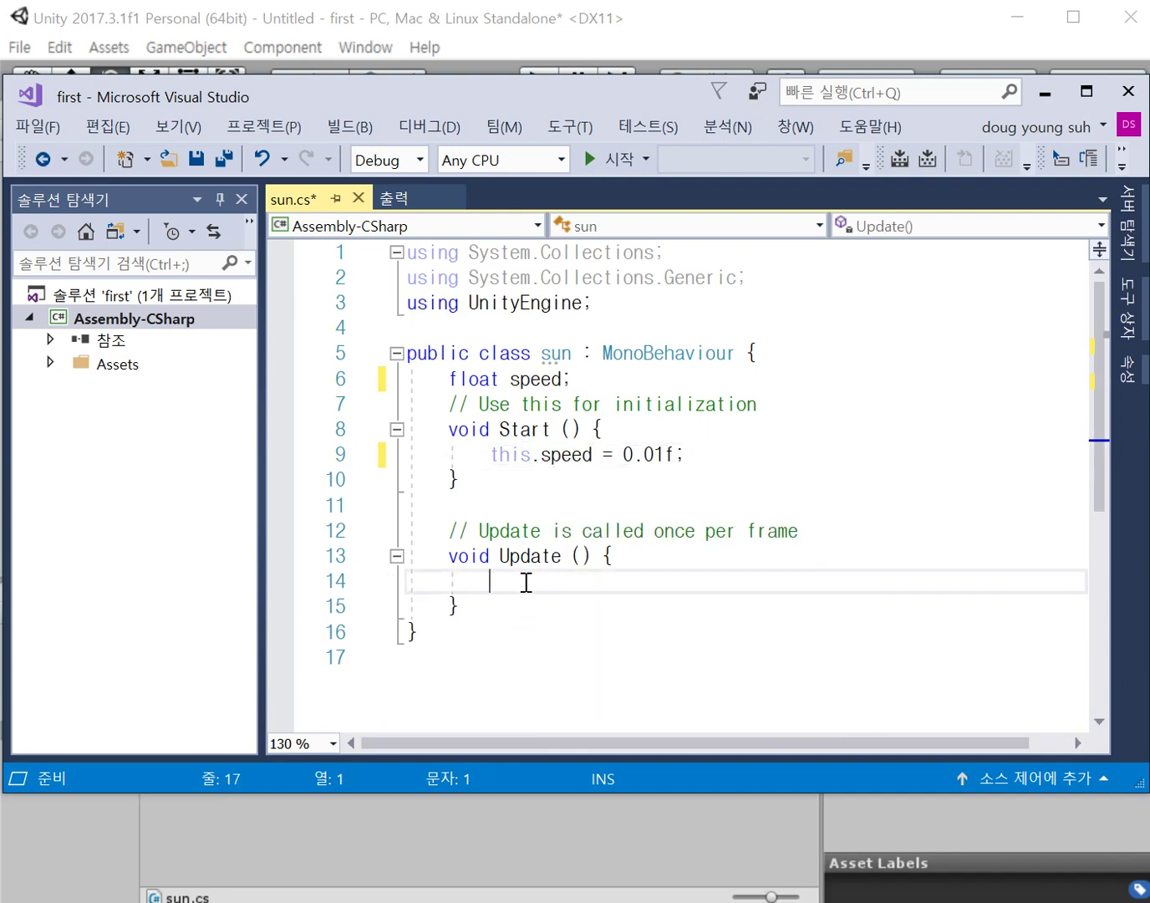
pyautogui.write('th')
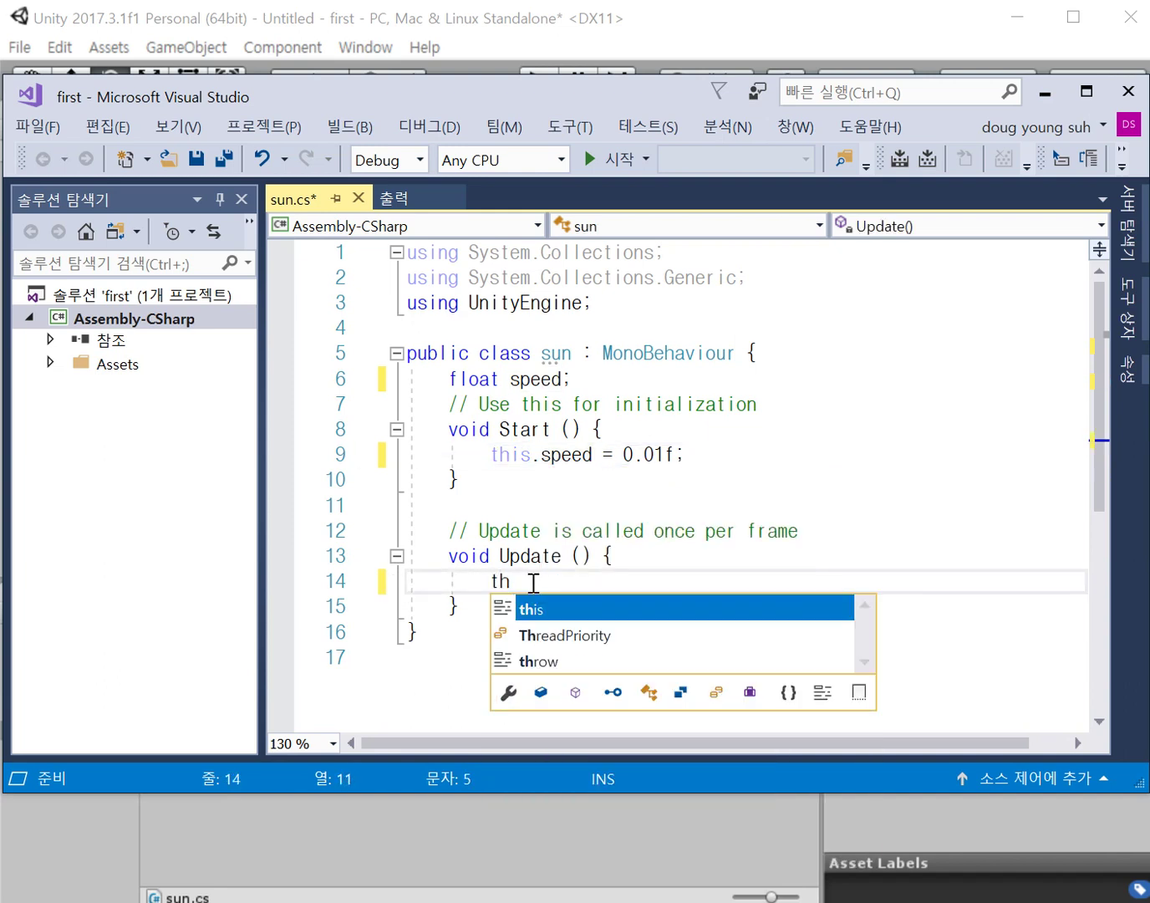
pyautogui.write('is.')
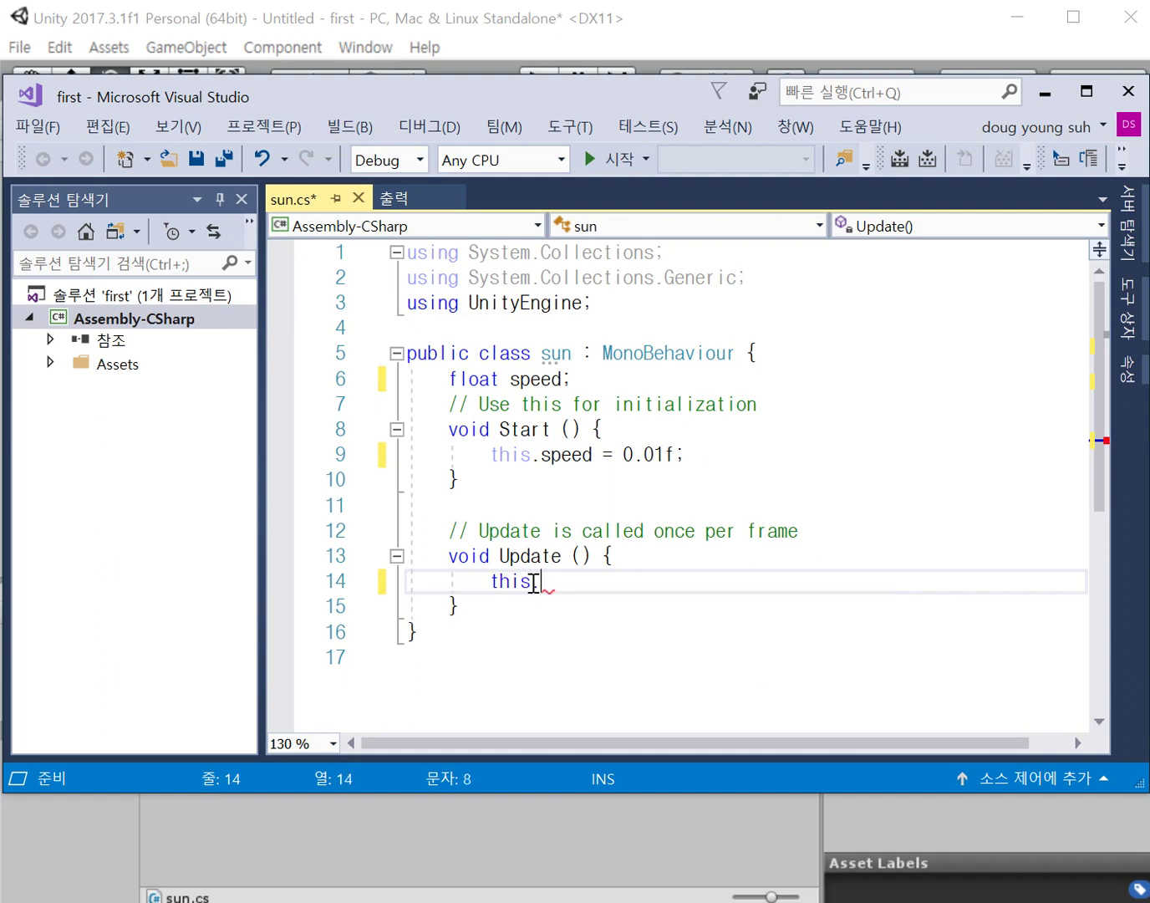
pyautogui.write('pos')
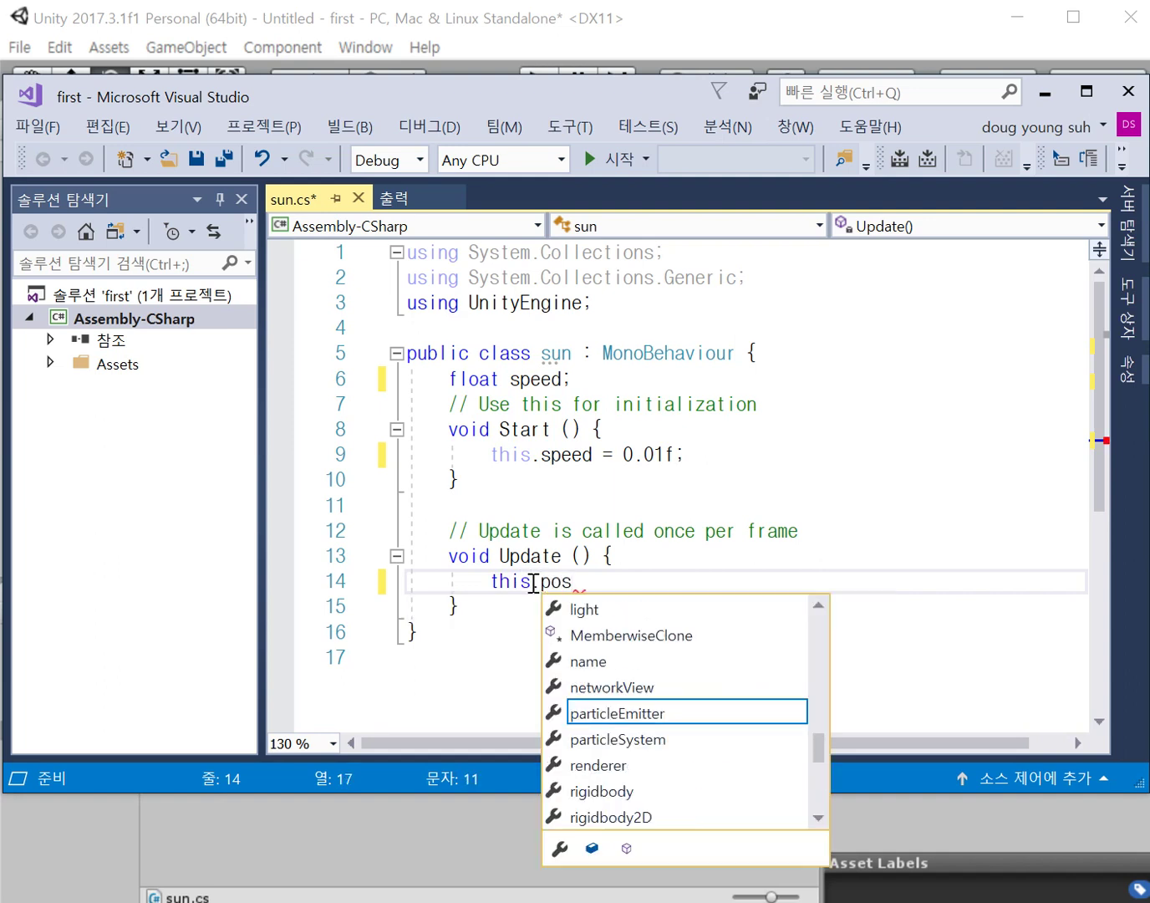
pyautogui.press('BackSpace')
pyautogui.press('BackSpace')
pyautogui.press('BackSpace')
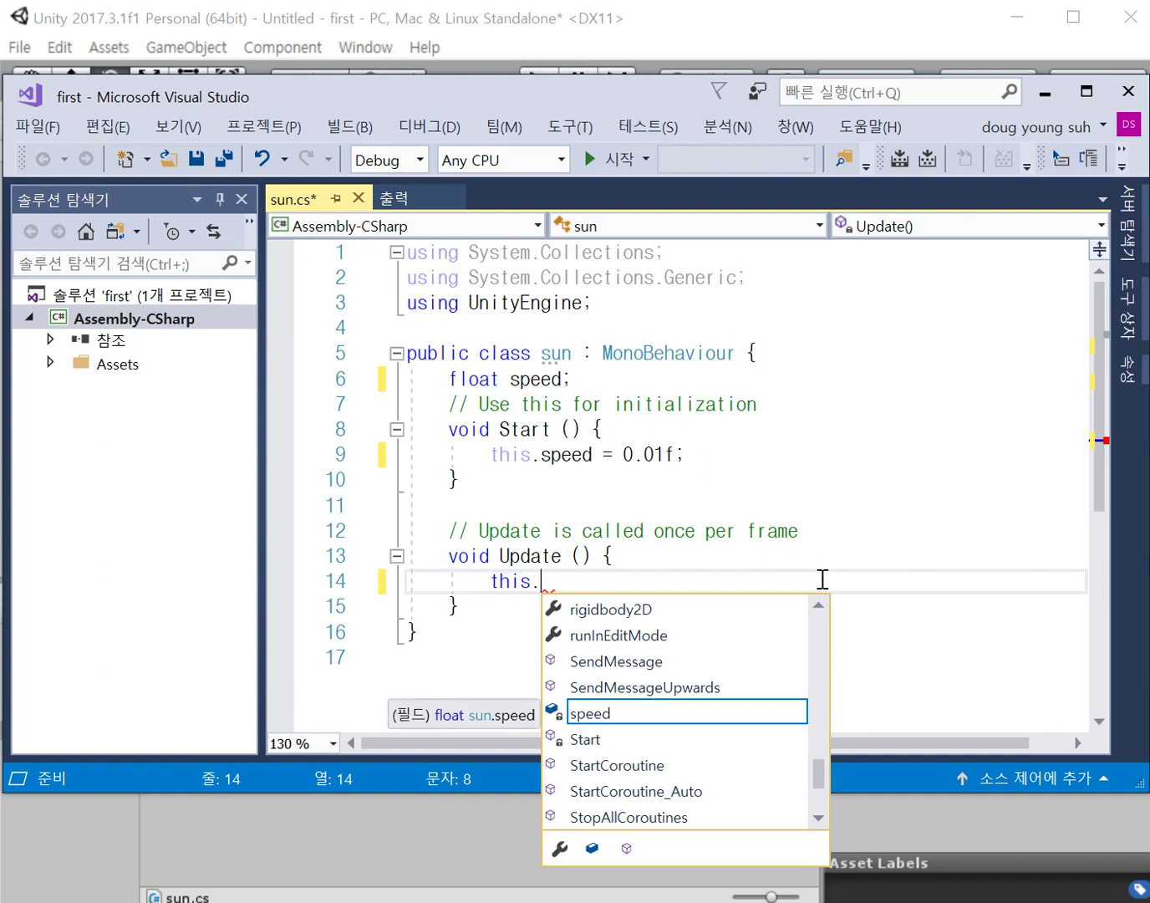
pyautogui.write('t')
pyautogui.write('ransform')
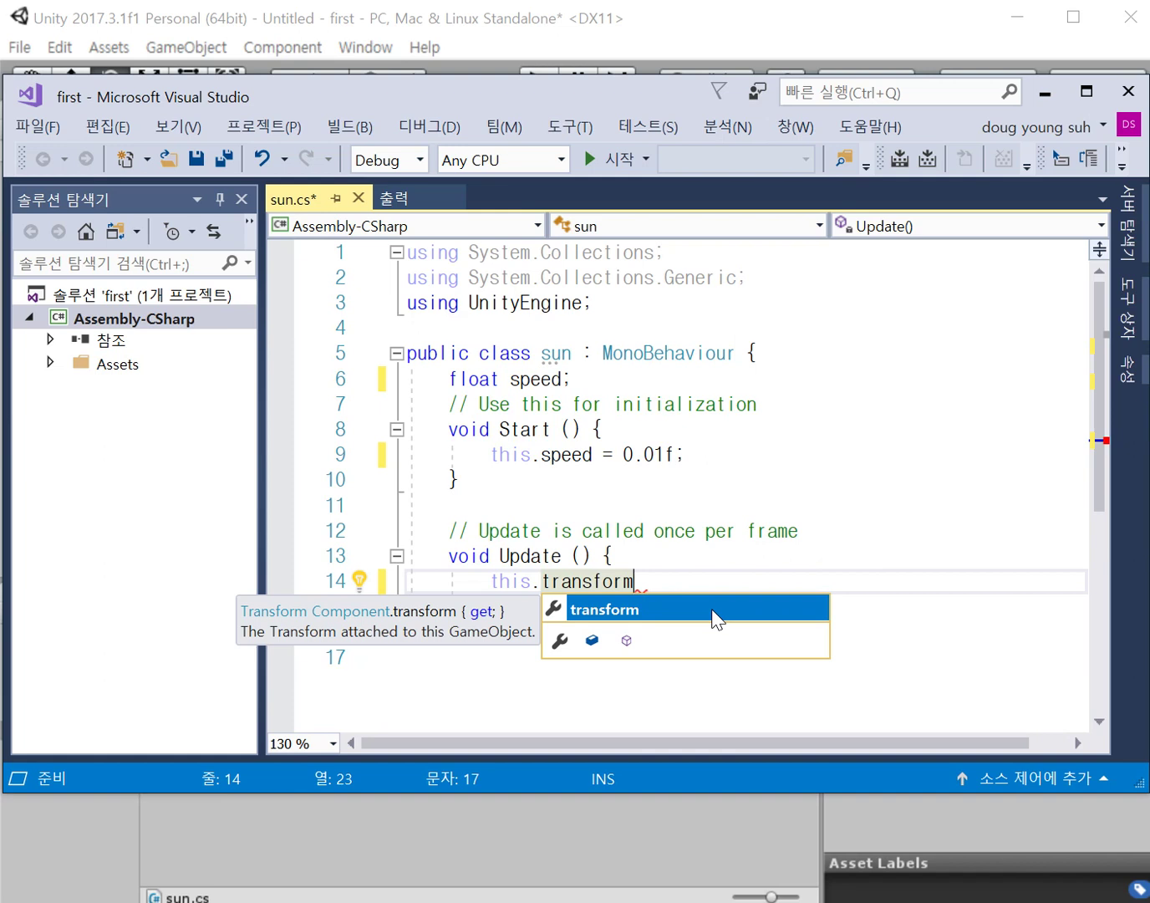
pyautogui.write('.po')
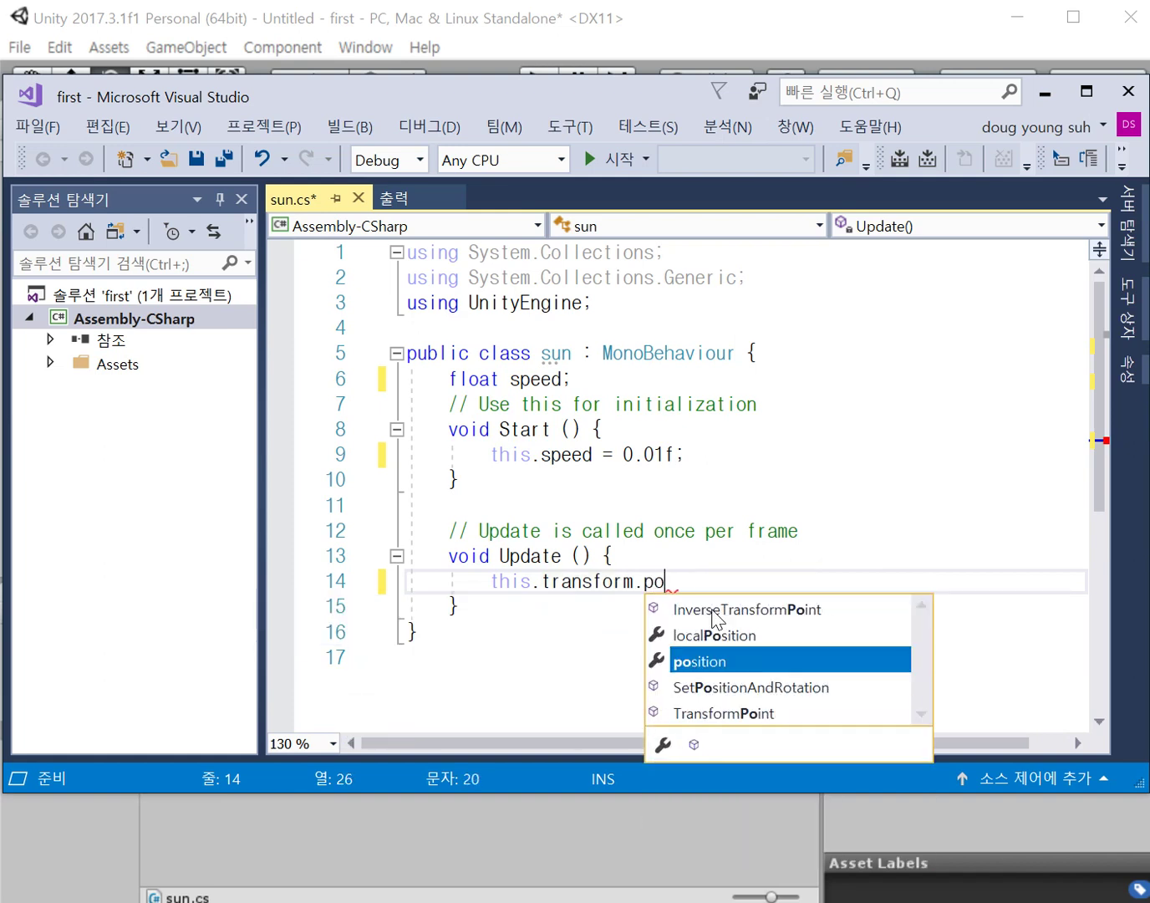
pyautogui.press('BackSpace')
pyautogui.press('BackSpace')
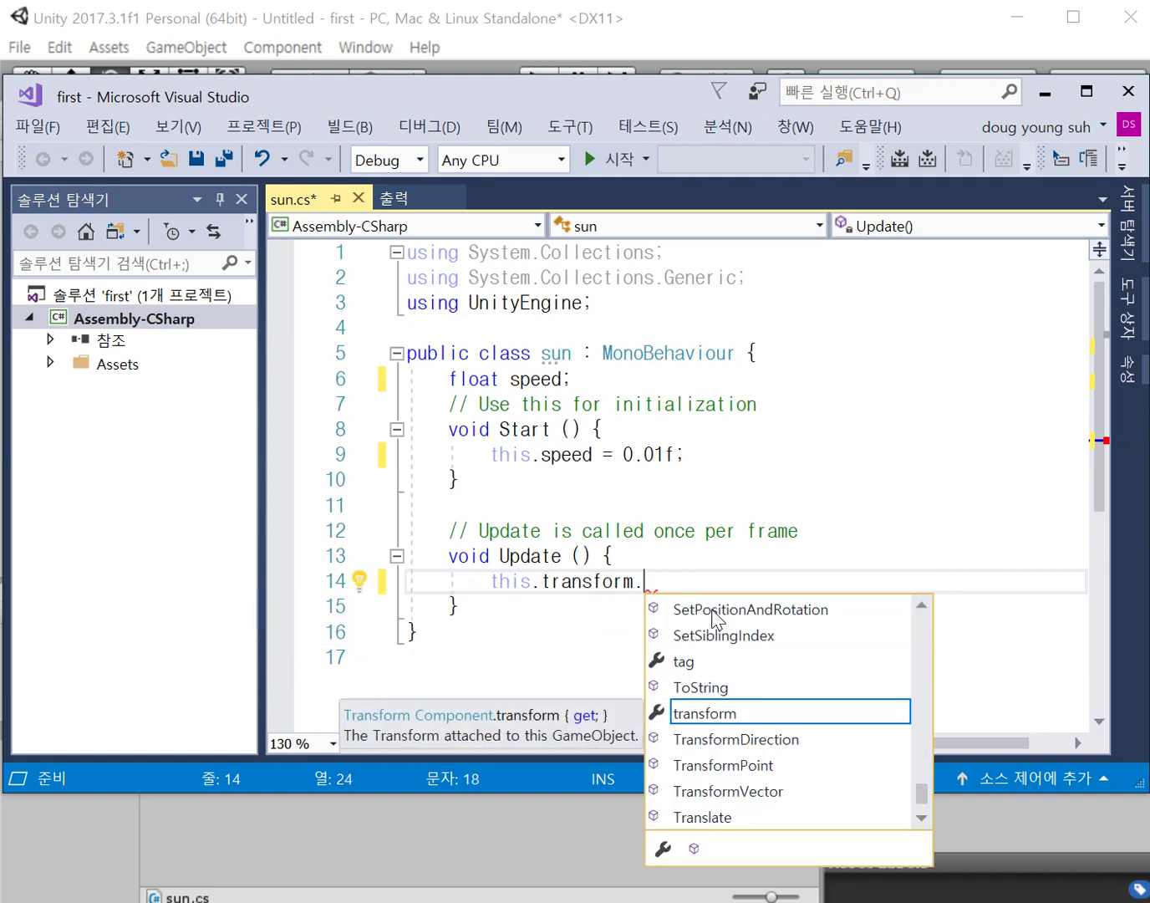
pyautogui.write('Tr')
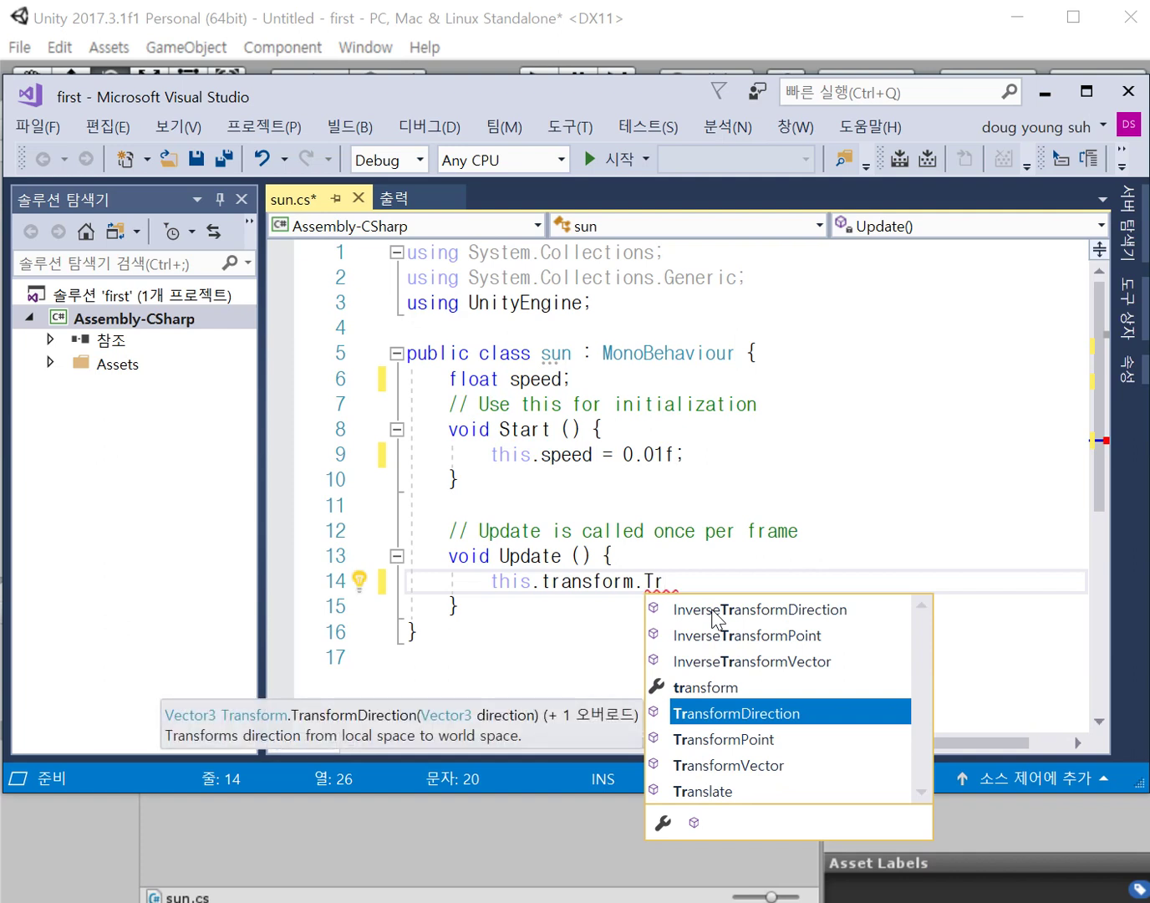
pyautogui.write('a')
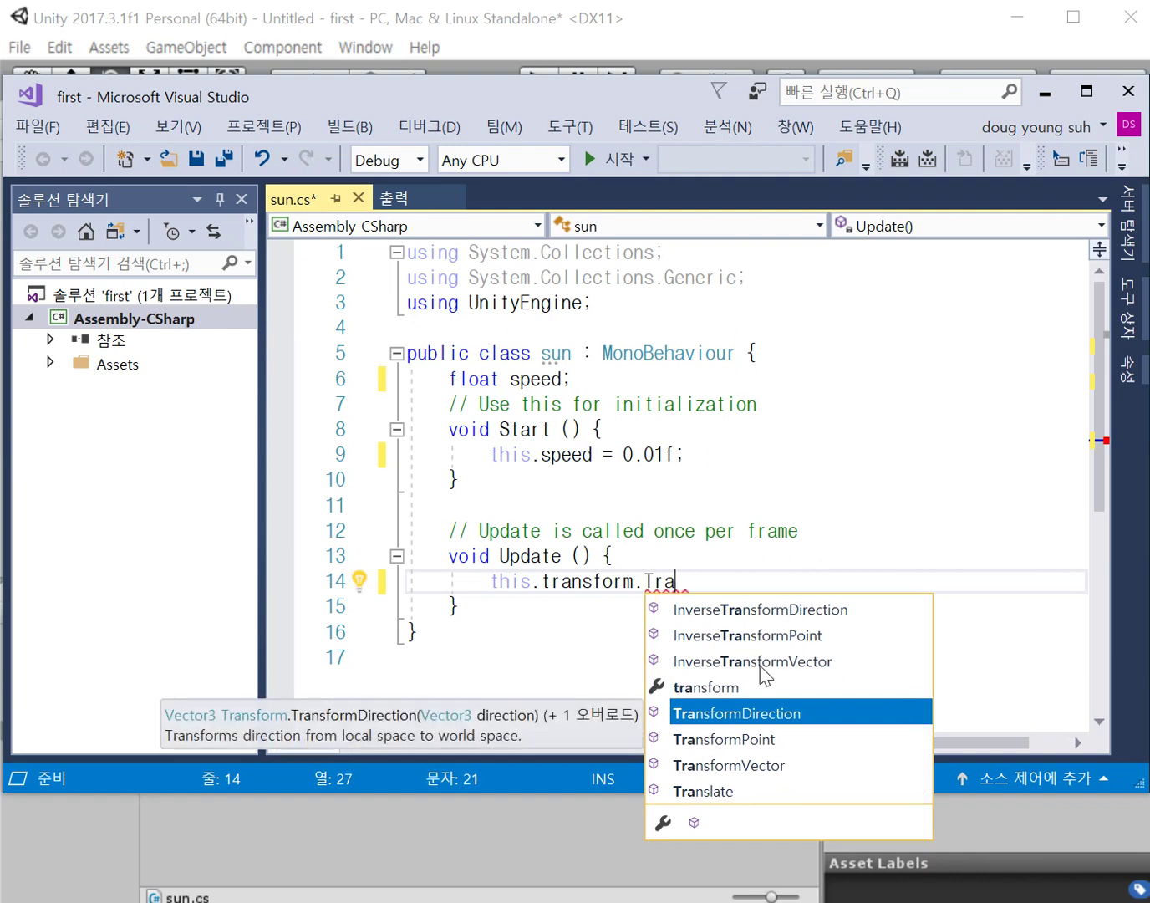
pyautogui.click(725, 803)
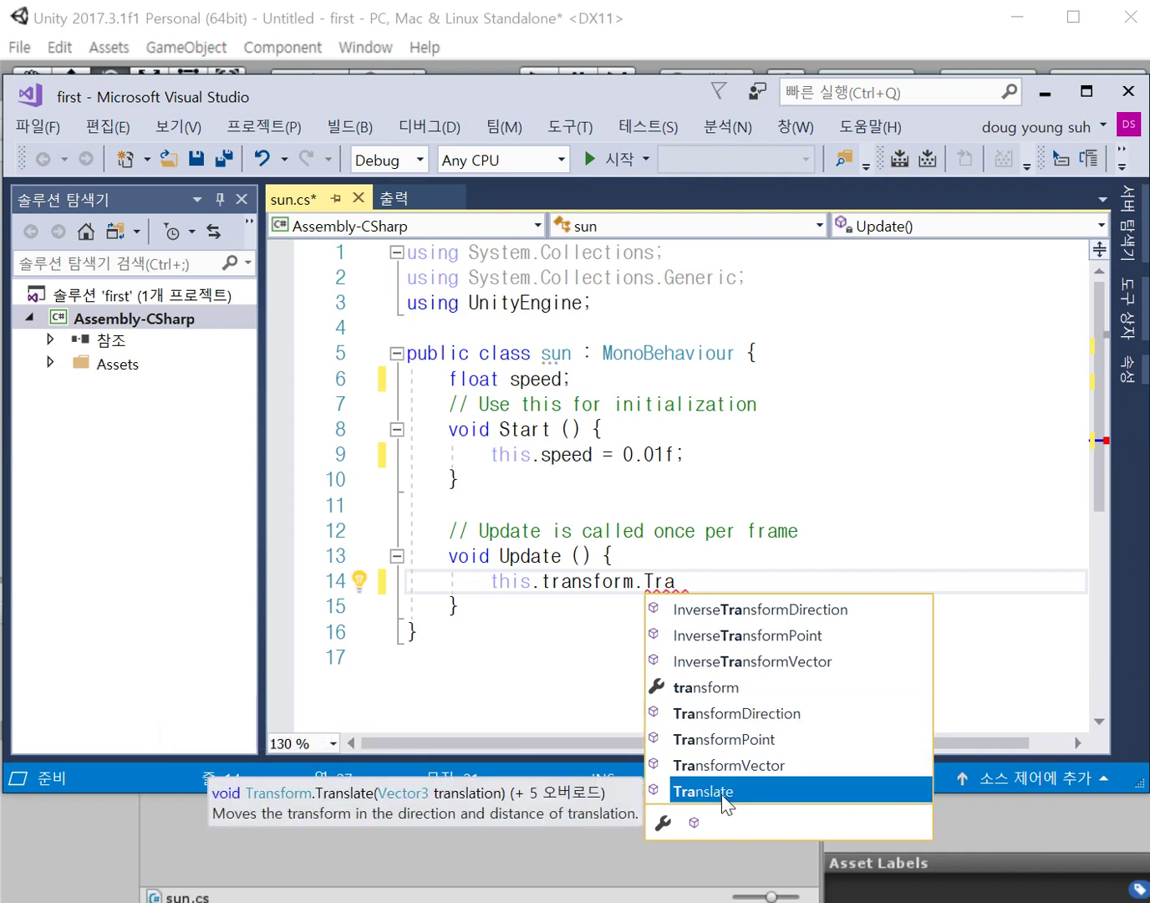
pyautogui.doubleClick(724, 803)
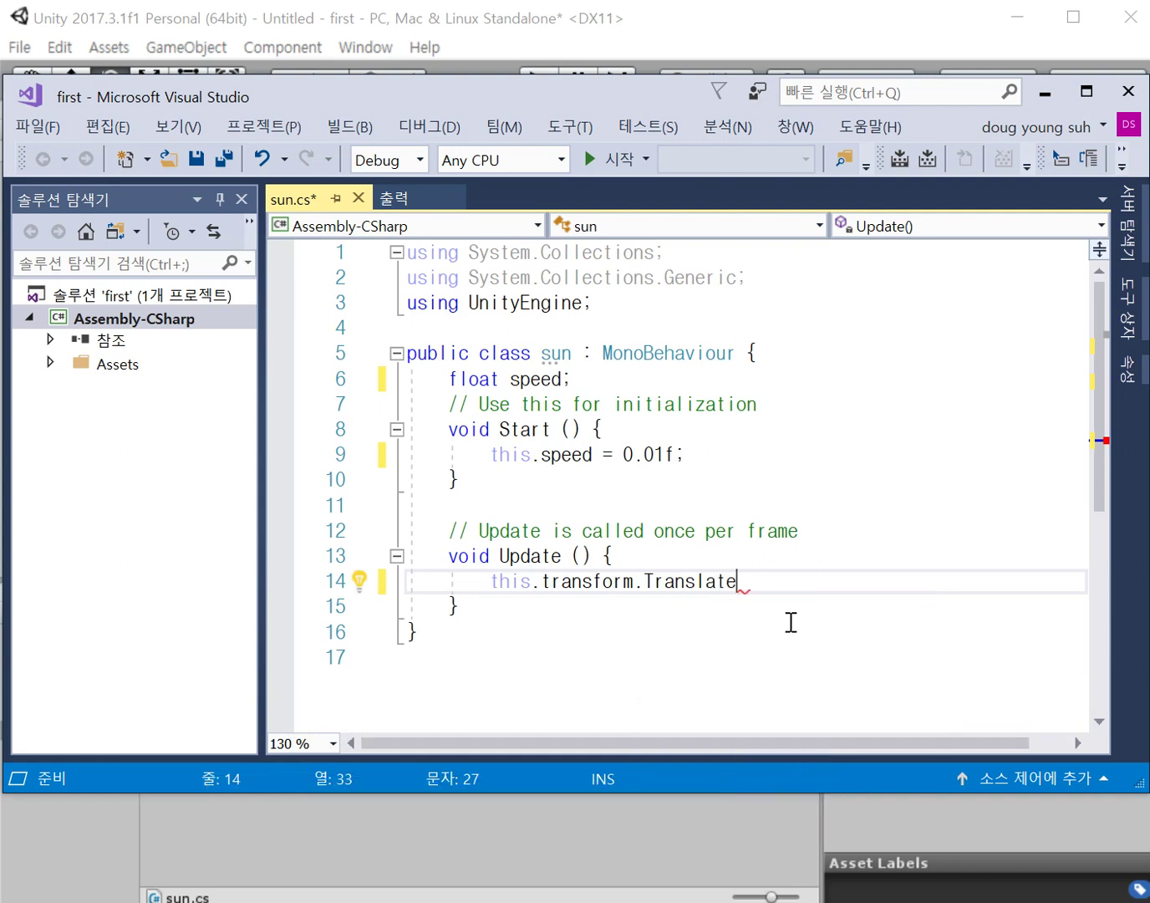
pyautogui.write('(')
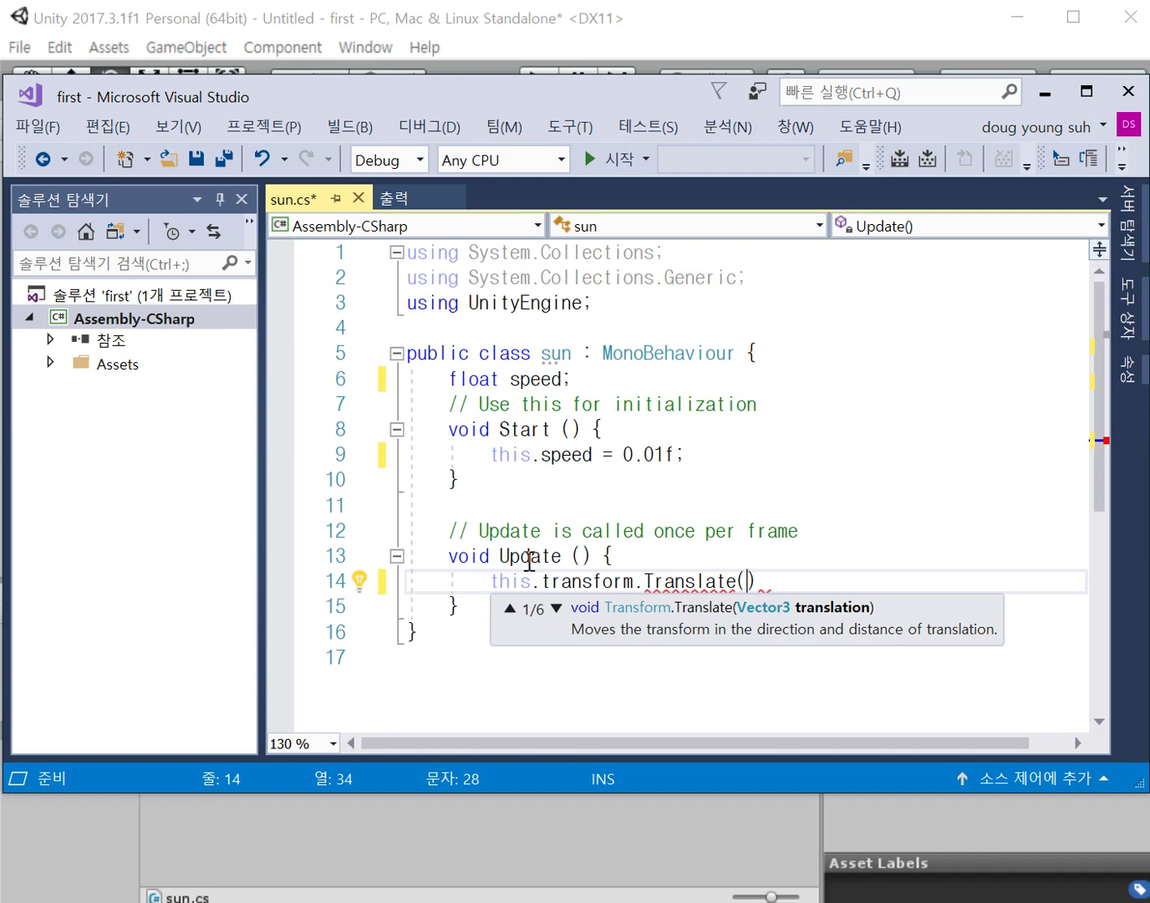
# Make speed -0.01f and complete the call as Translate(0f, speed, 0f);.
pyautogui.click(625, 456)
pyautogui.write('-')
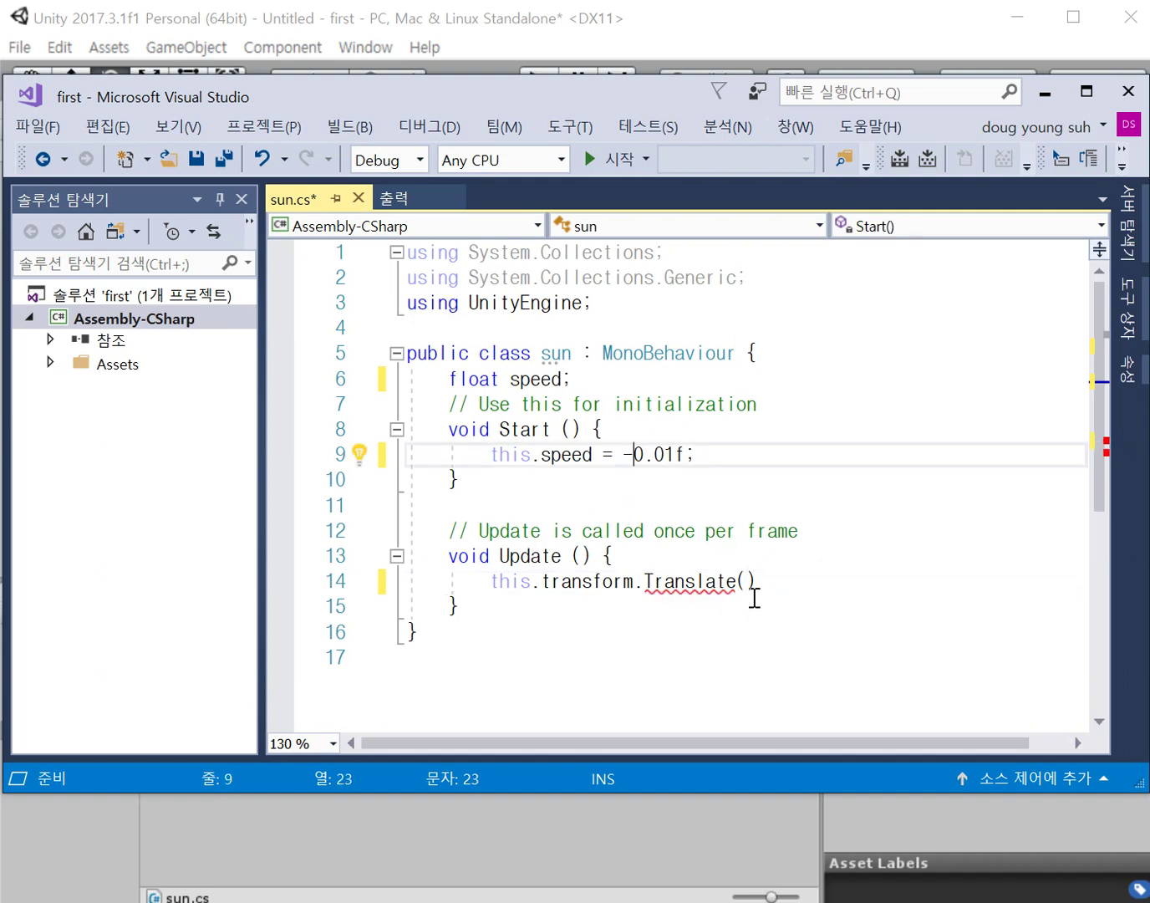
pyautogui.click(748, 581)
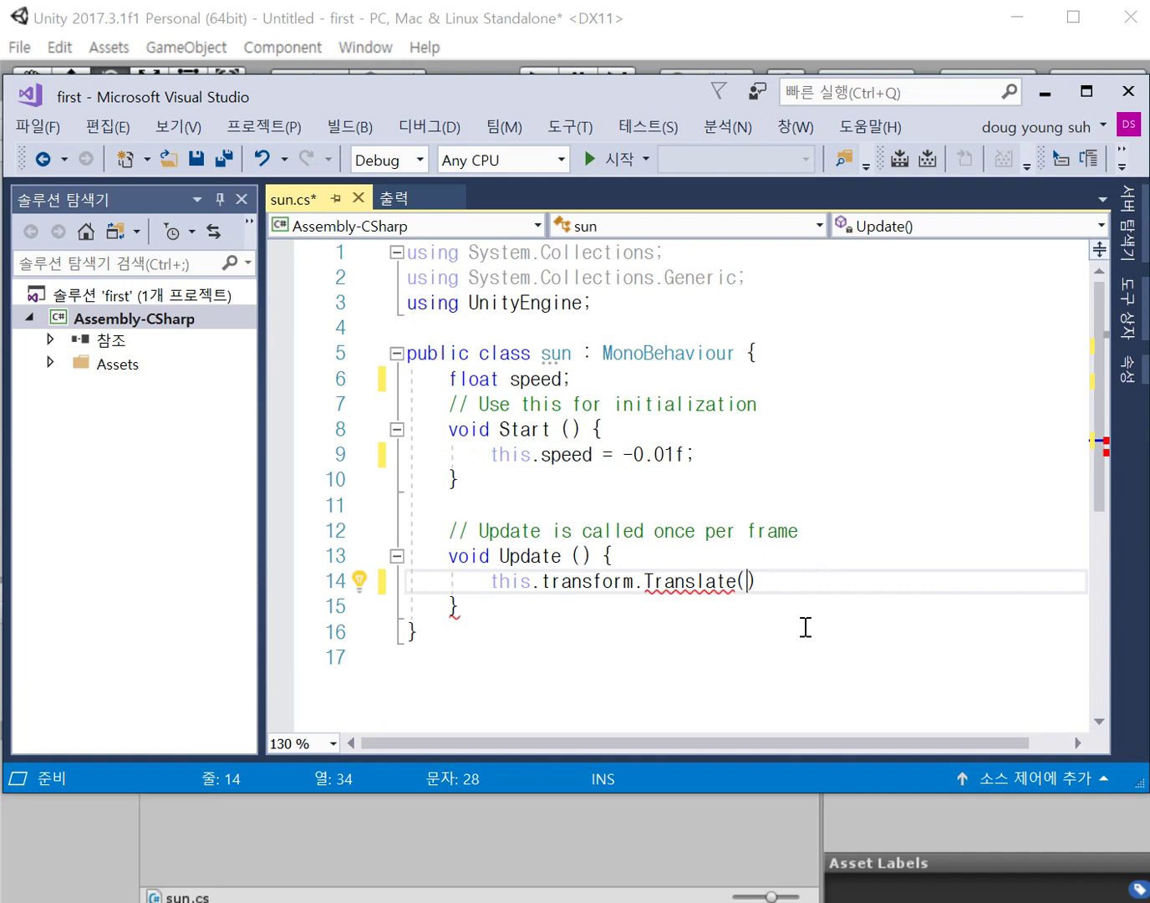
pyautogui.write('0f,')
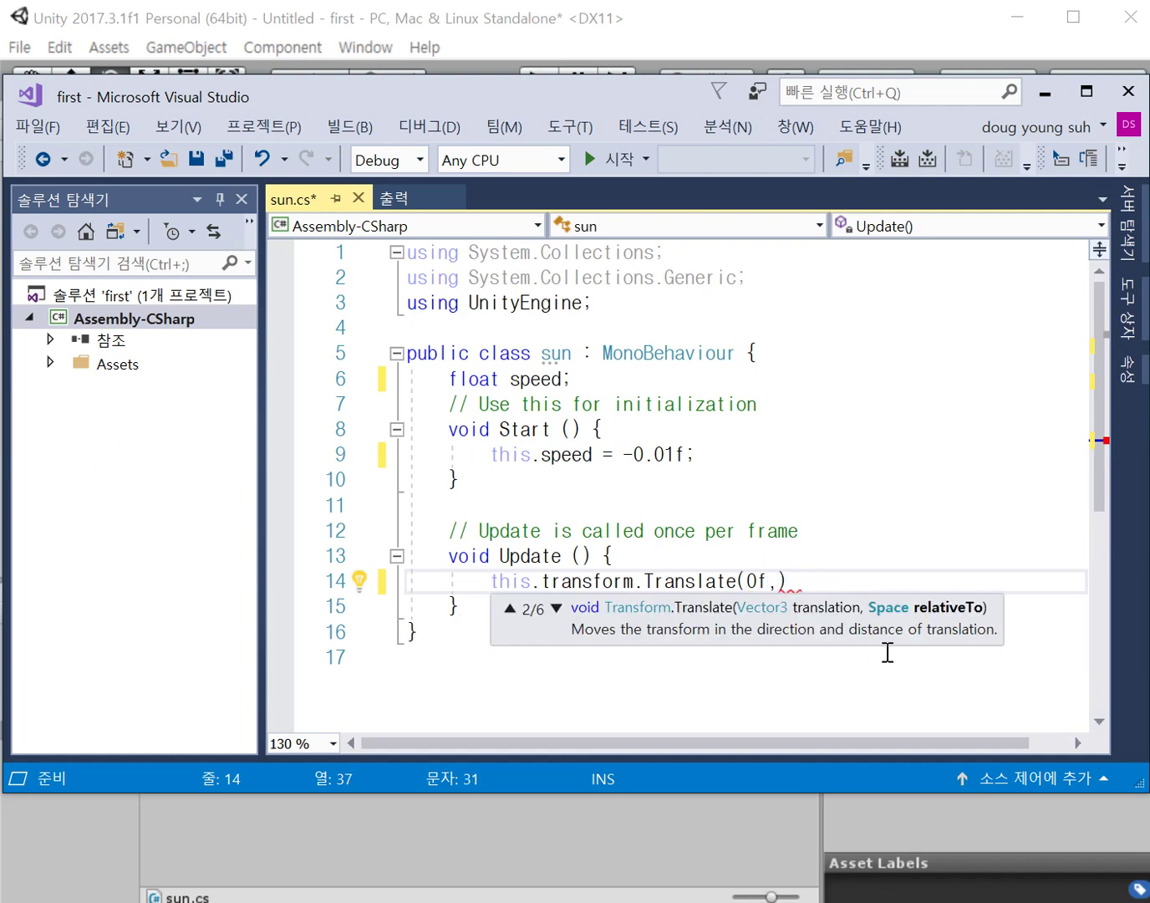
pyautogui.write('speed')
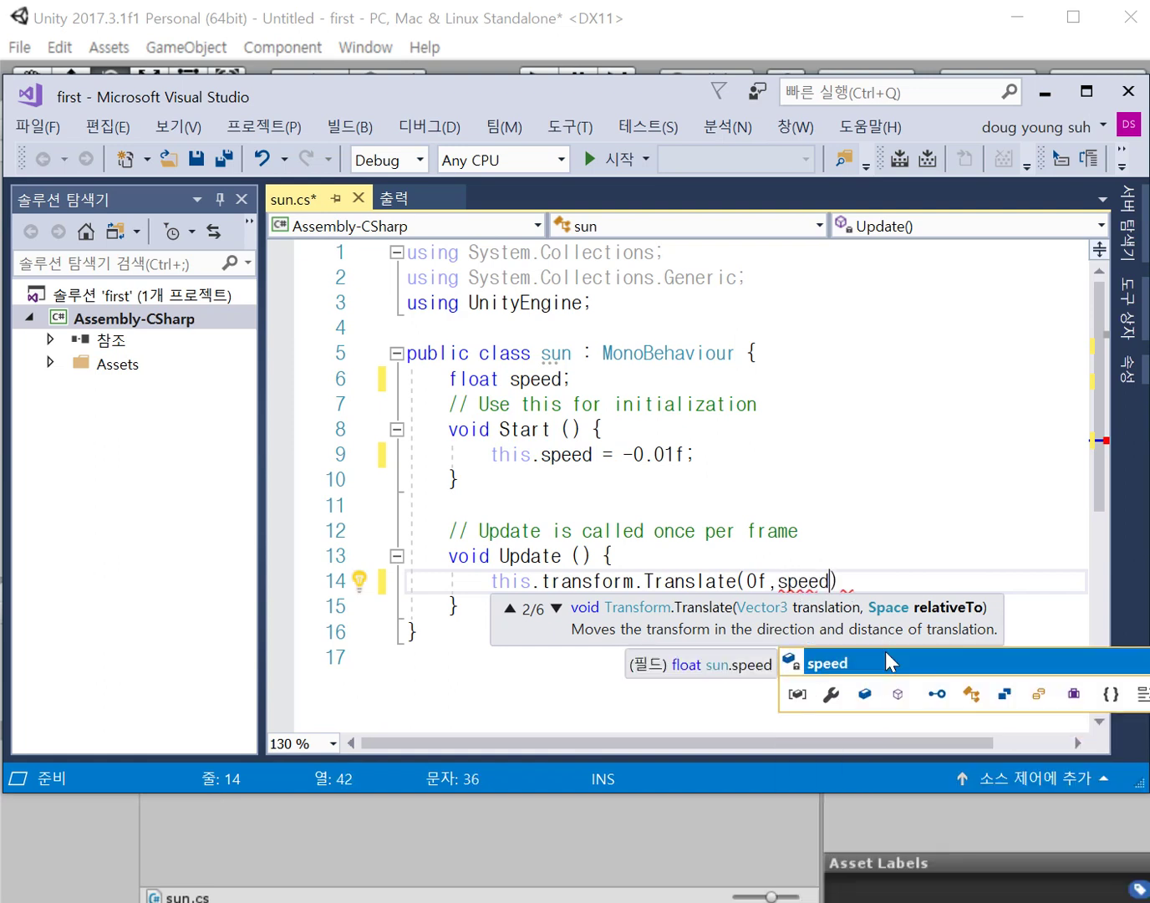
pyautogui.write(', 0f)')
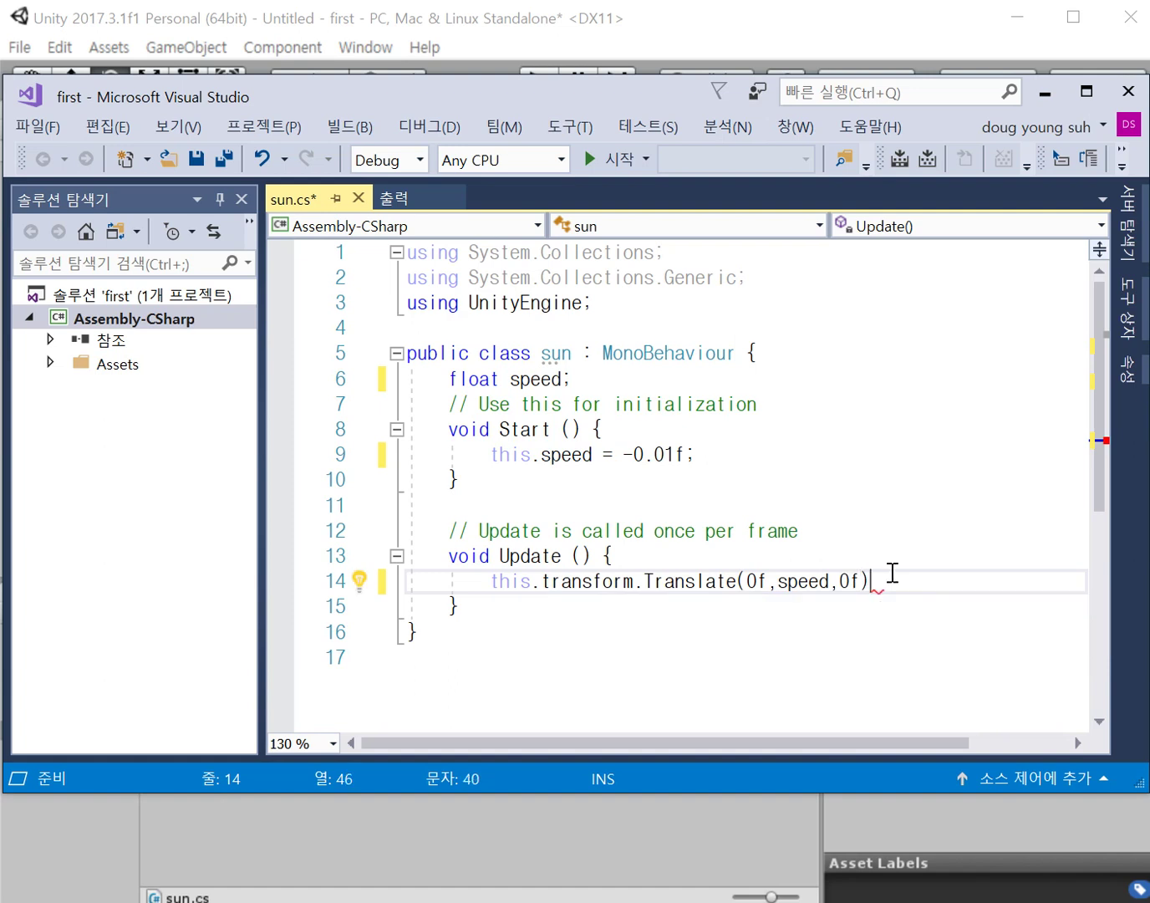
pyautogui.write(';')
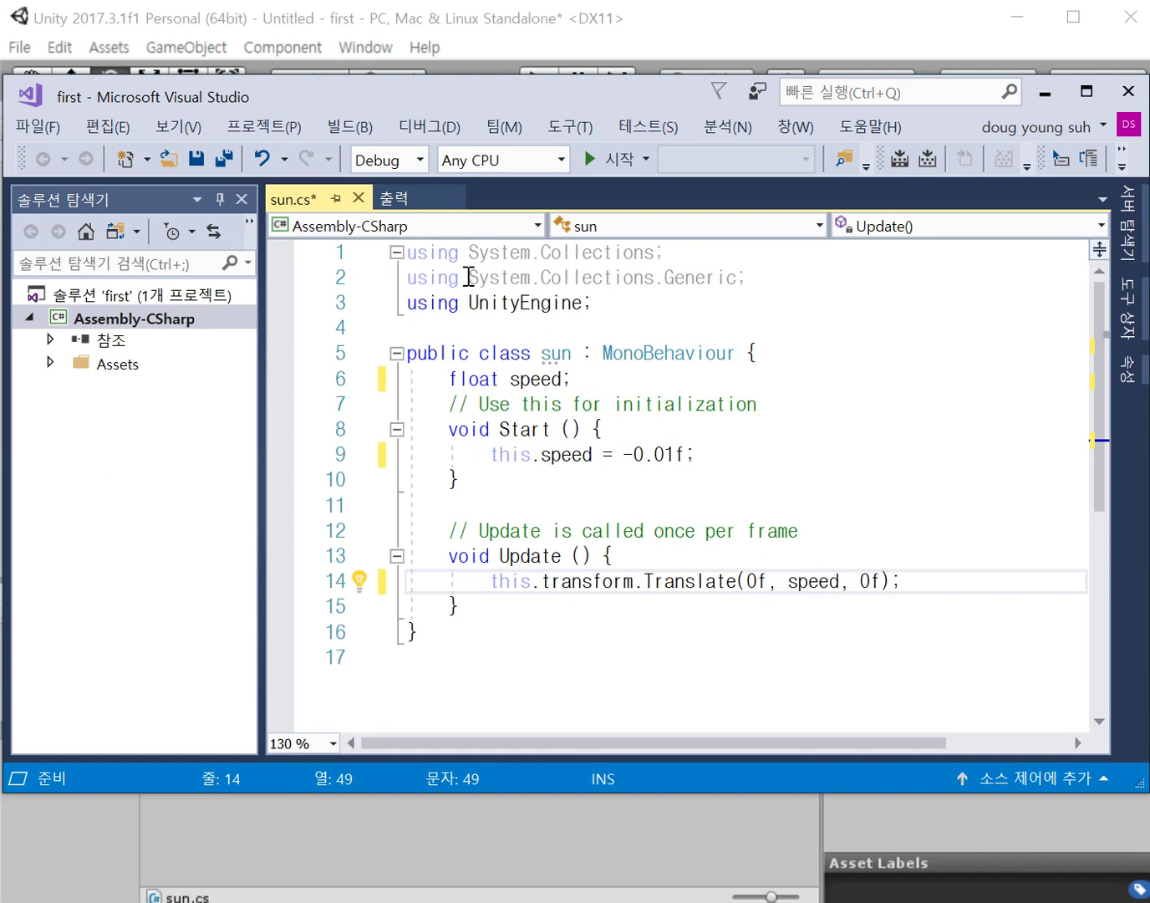
pyautogui.click(361, 132)
# Build the Assembly-CSharp project with Ctrl+Shift+B, then minimize Visual Studio.
pyautogui.press('Escape')
pyautogui.click(324, 134)
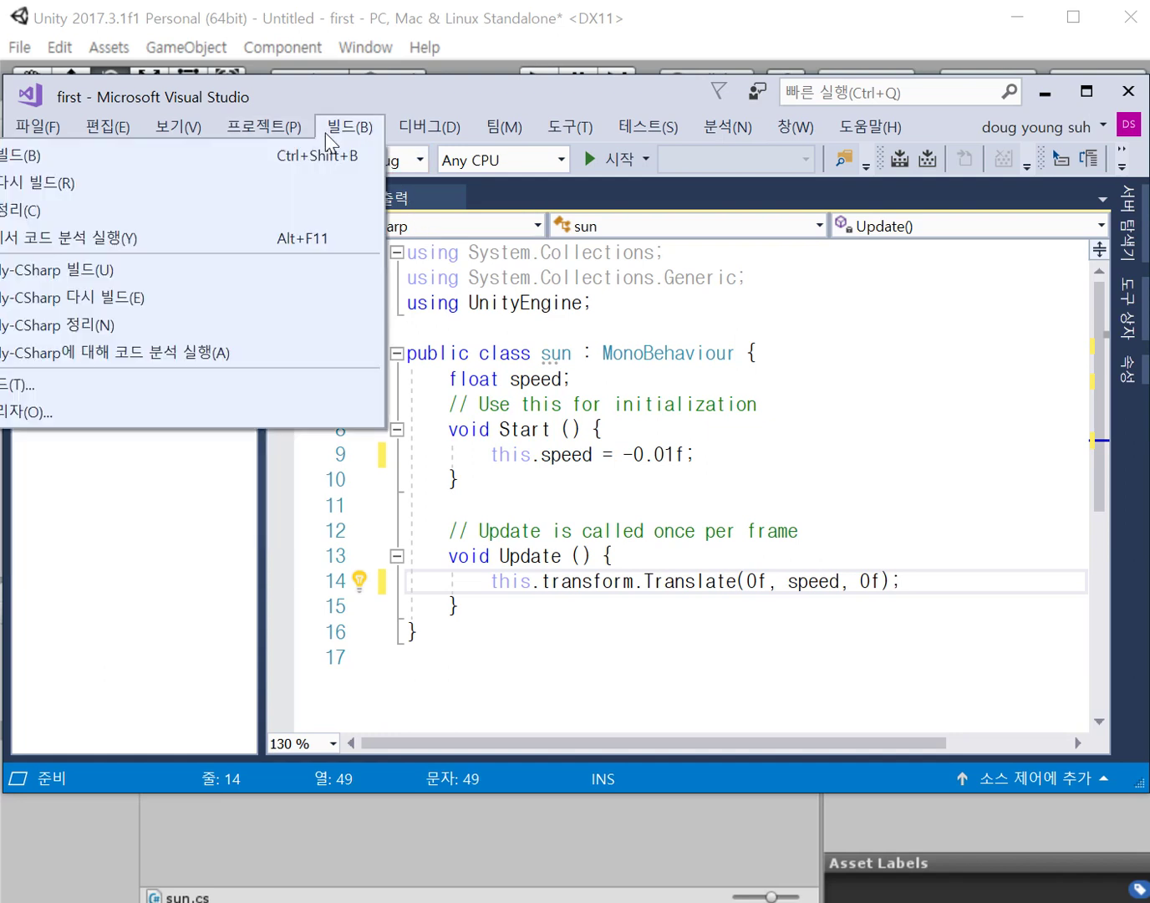
pyautogui.click(334, 135)
pyautogui.click(274, 134)
pyautogui.press('Escape')
pyautogui.hotkey('ctrl', 'shift', 'b')
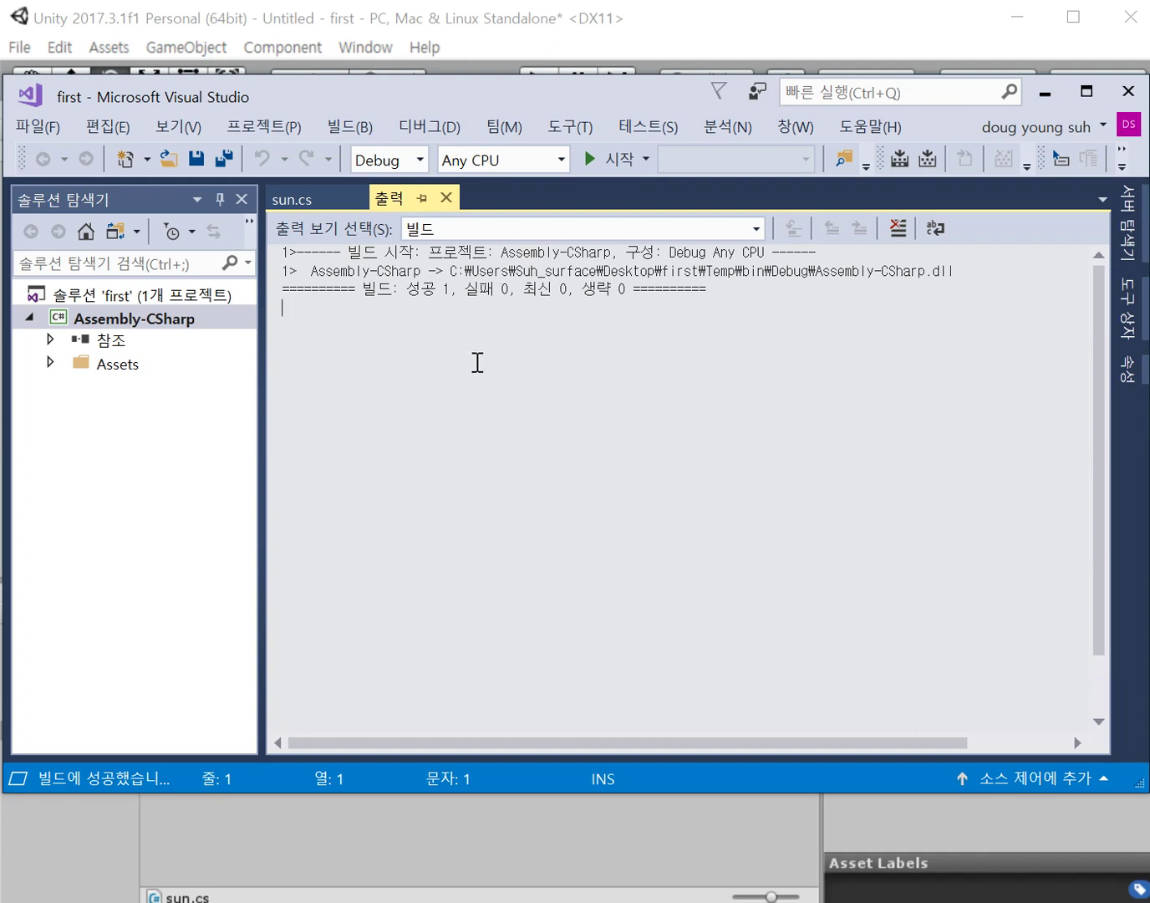
pyautogui.click(1046, 92)
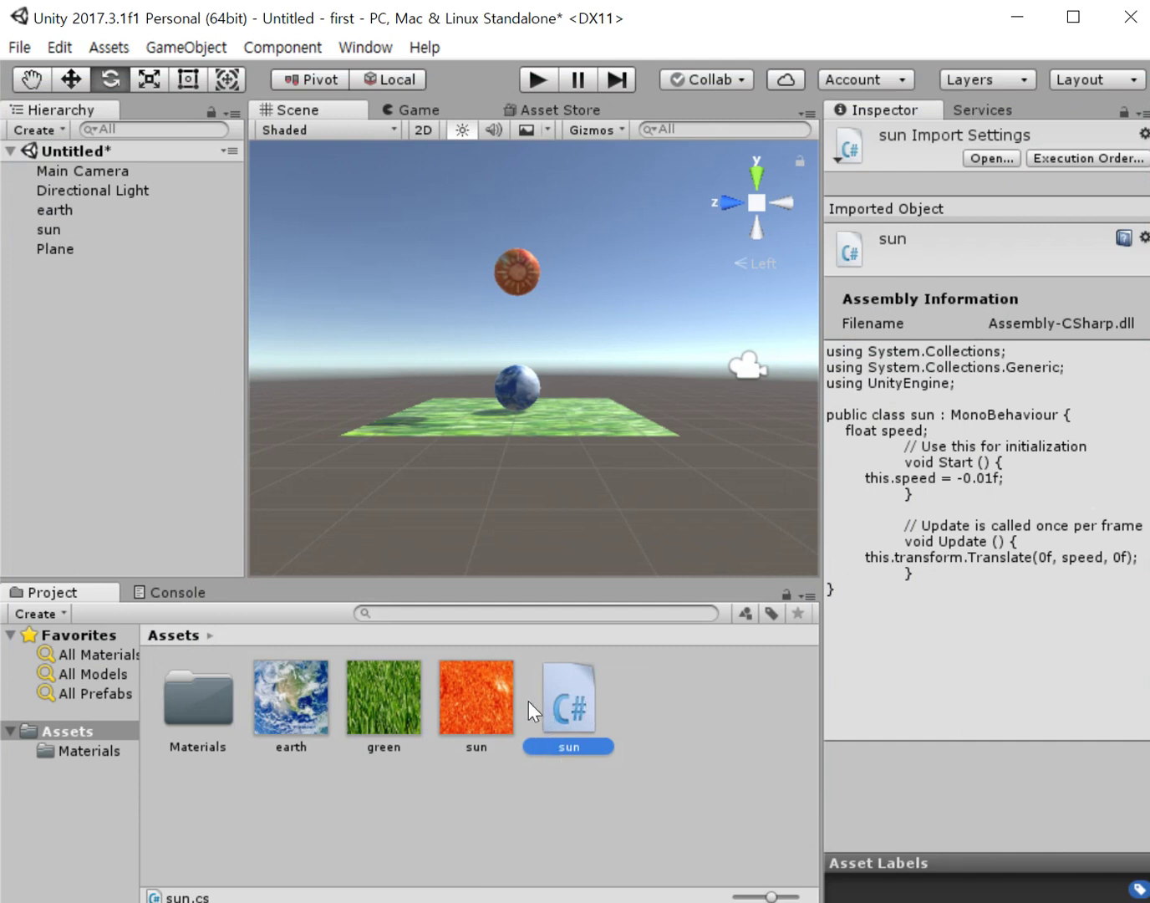
# Select the sun object in the Hierarchy, then the sun script asset in Assets.
pyautogui.click(58, 234)
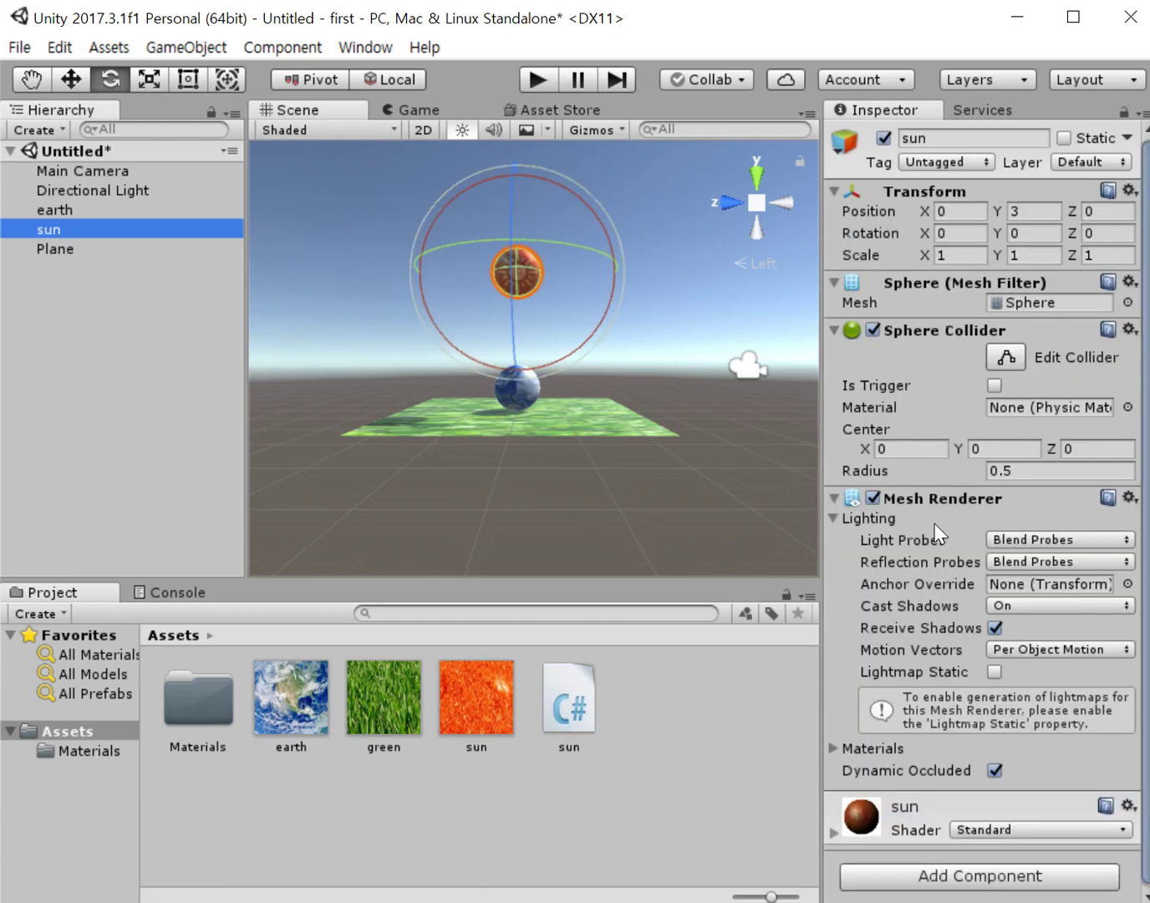
pyautogui.click(566, 702)
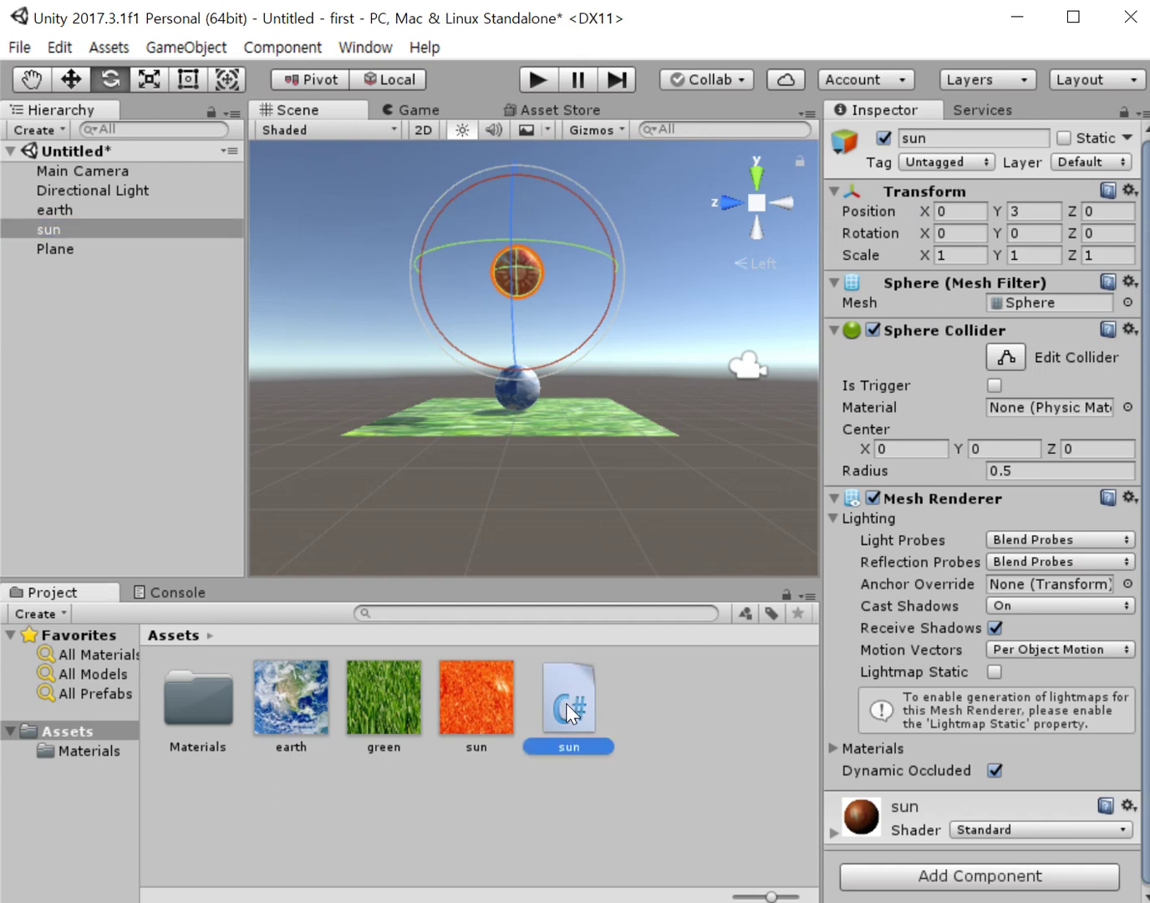
# Drag the sun C# script onto the sun object's Inspector to add a Sun (Script) component.
pyautogui.moveTo(566, 703); pyautogui.dragTo(889, 486)
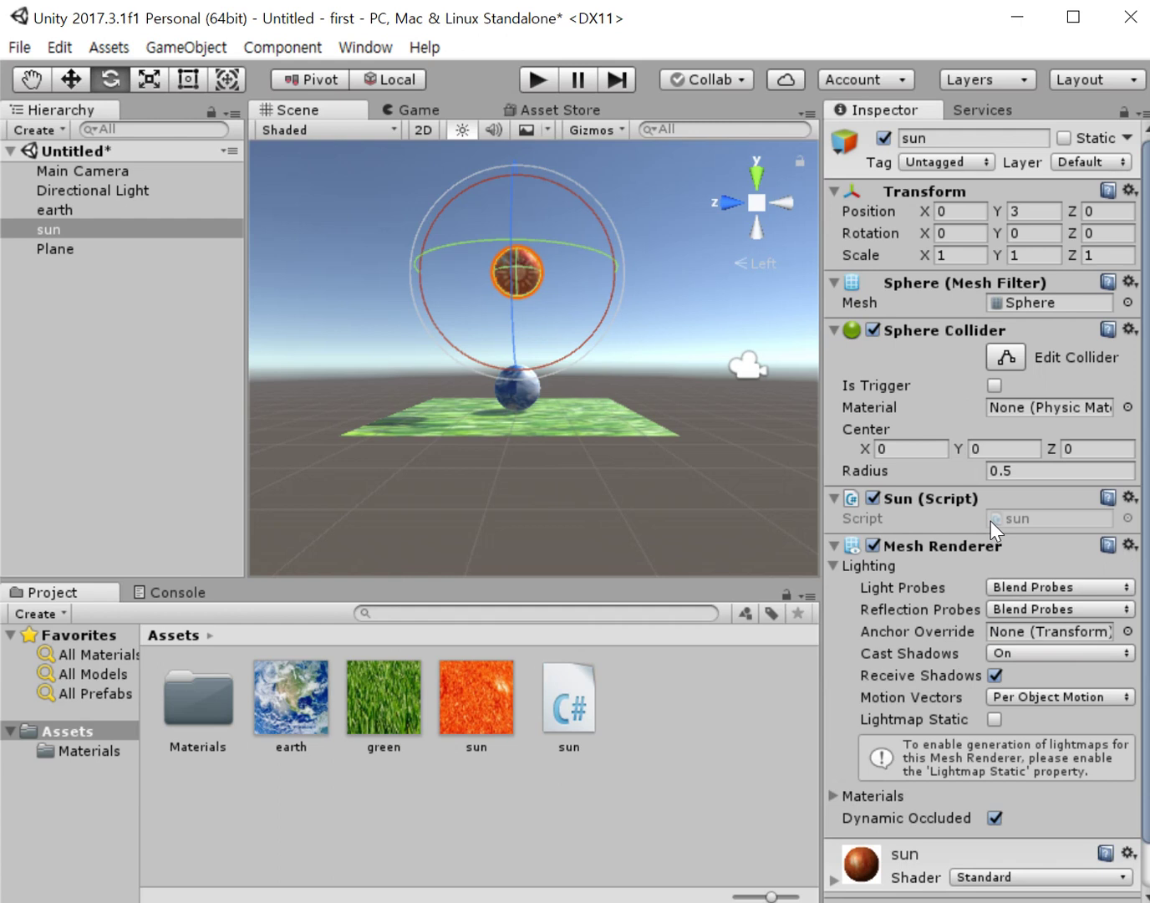
pyautogui.click(535, 80)
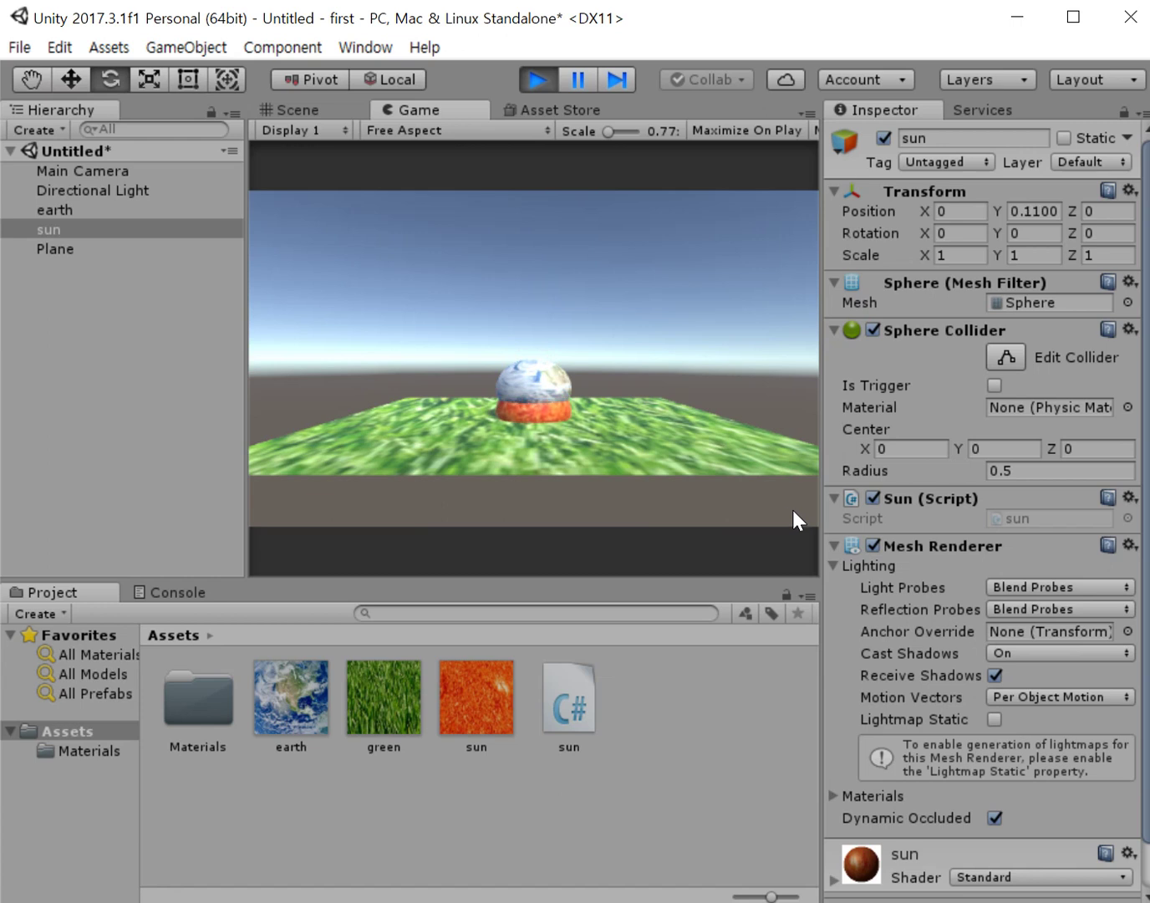
pyautogui.click(542, 81)
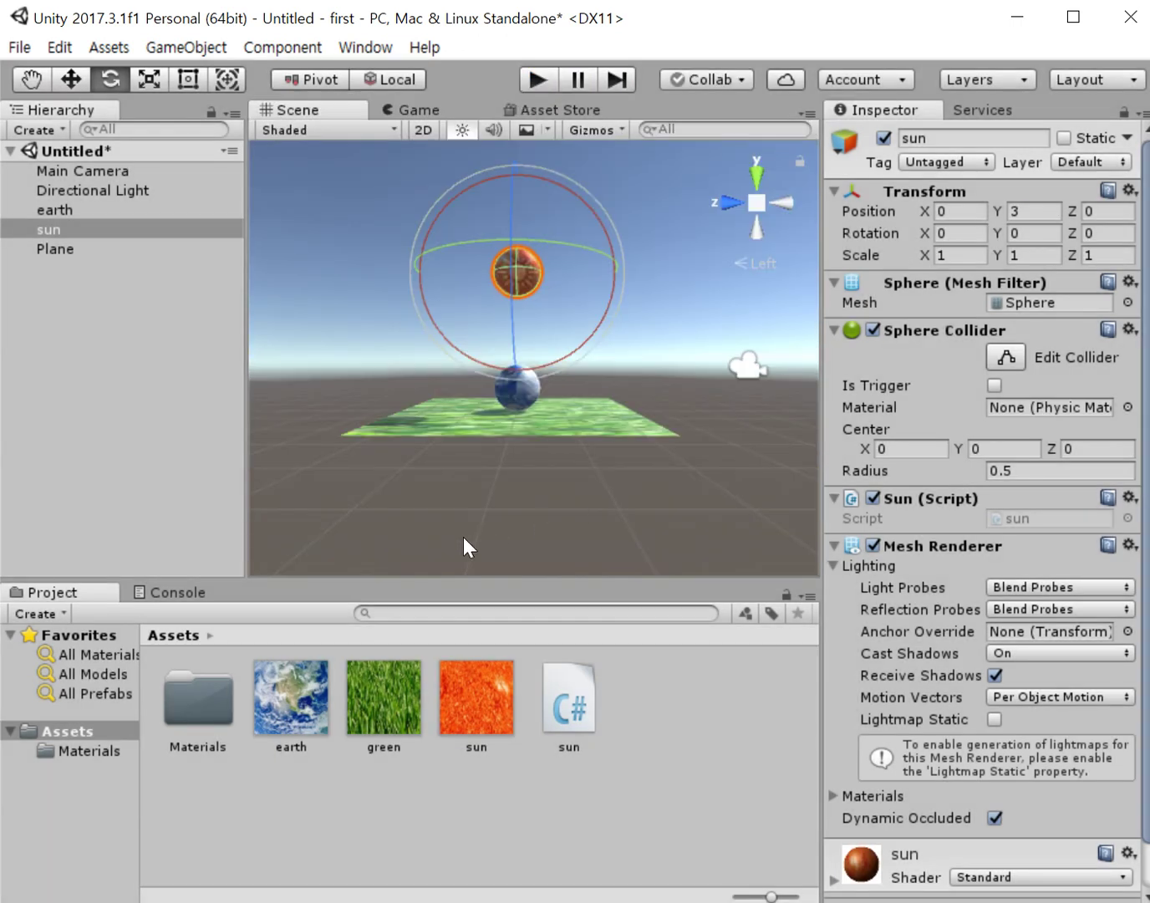
# Add Debug.Log("Hello, world"); in Start right after the speed = -0.01f assignment.
pyautogui.click(194, 596)
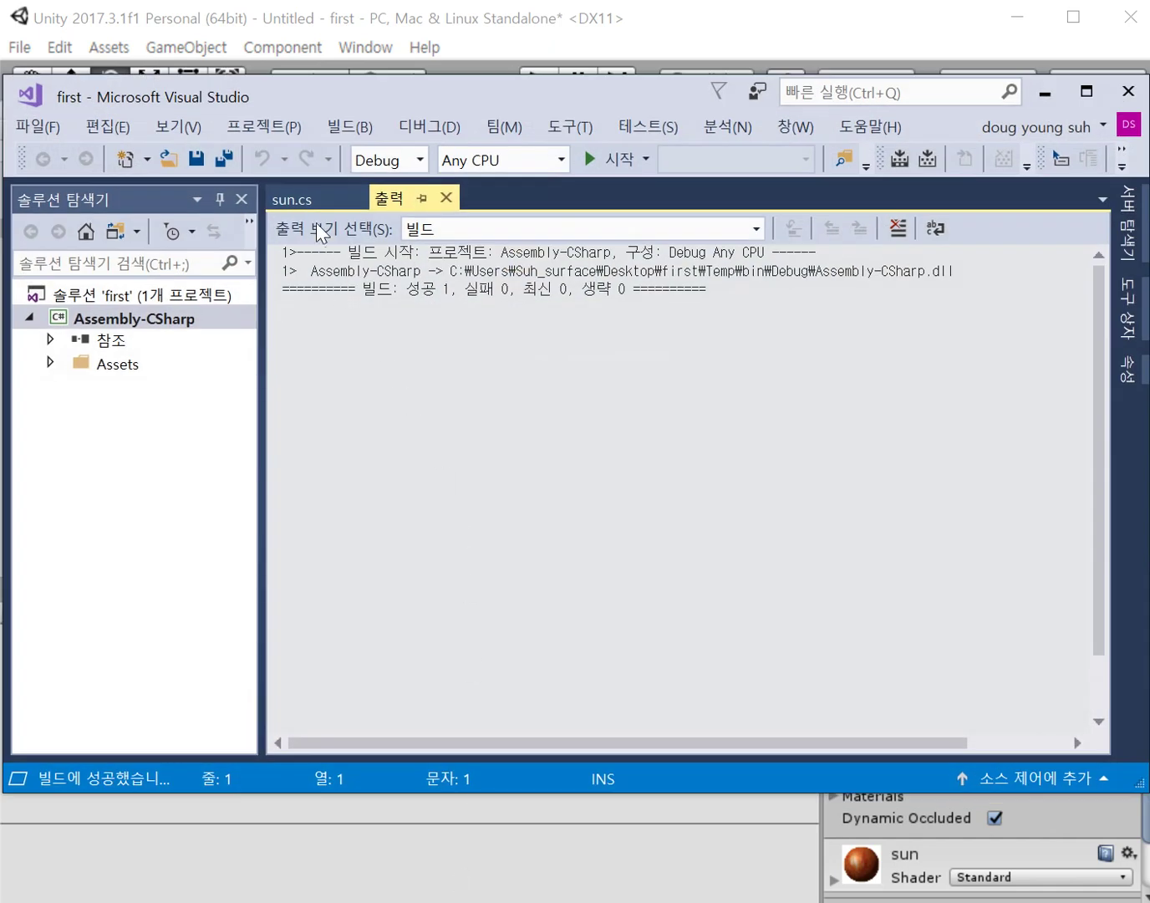
pyautogui.click(299, 202)
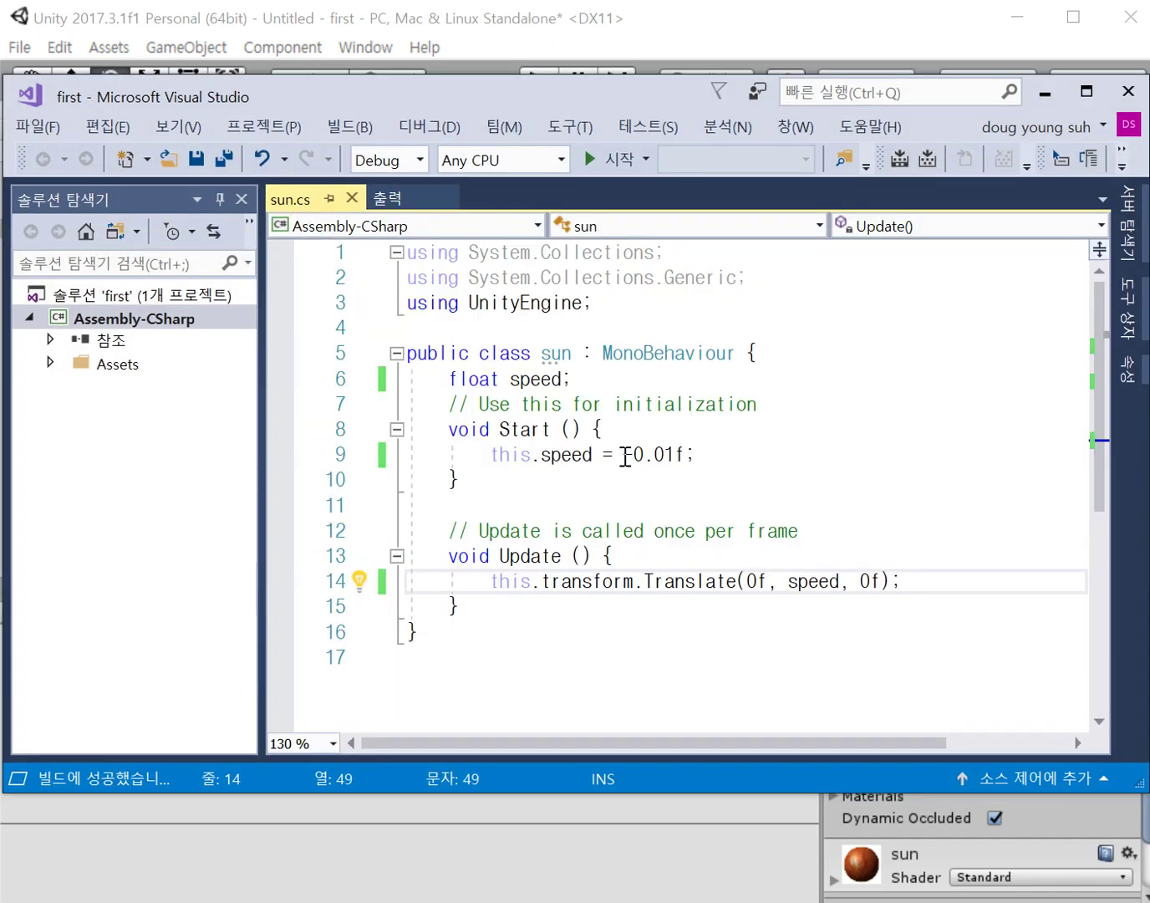
pyautogui.click(731, 457)
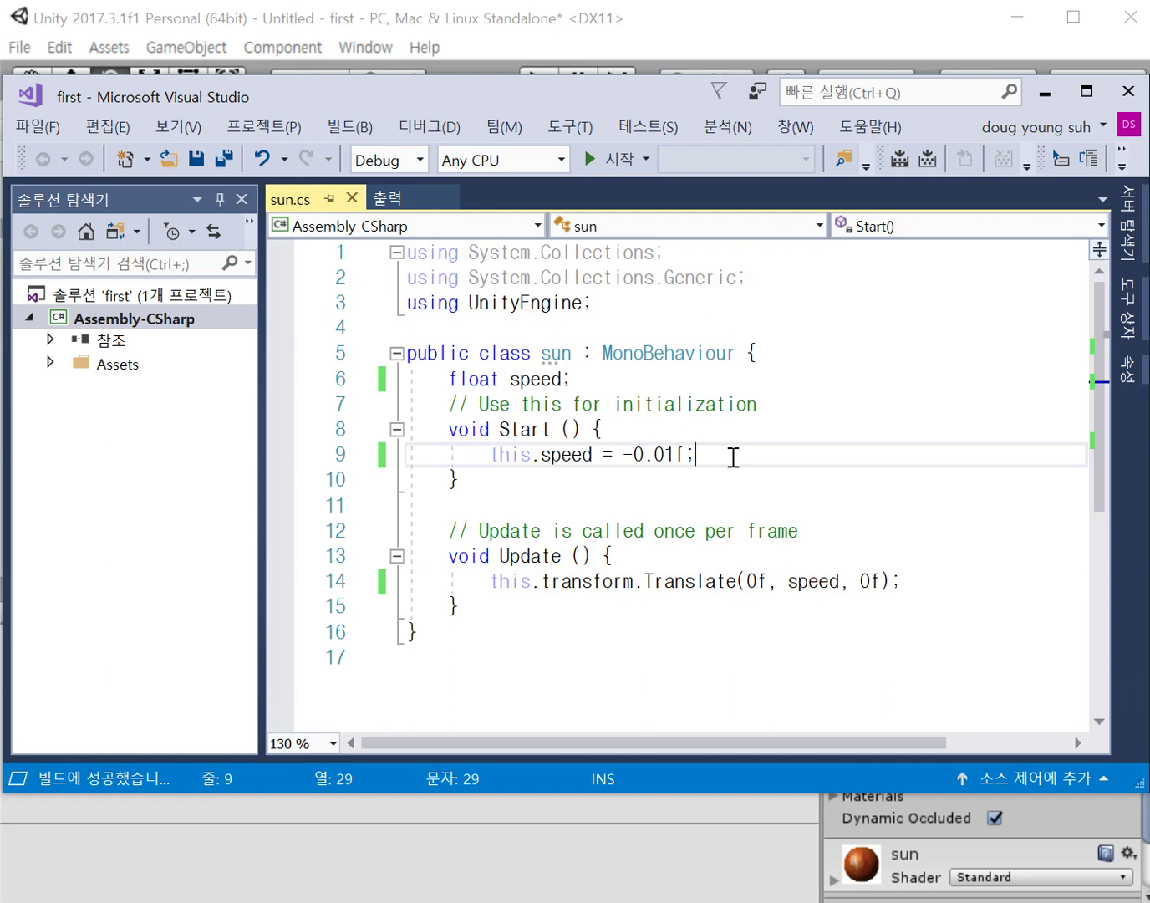
pyautogui.press('Return')
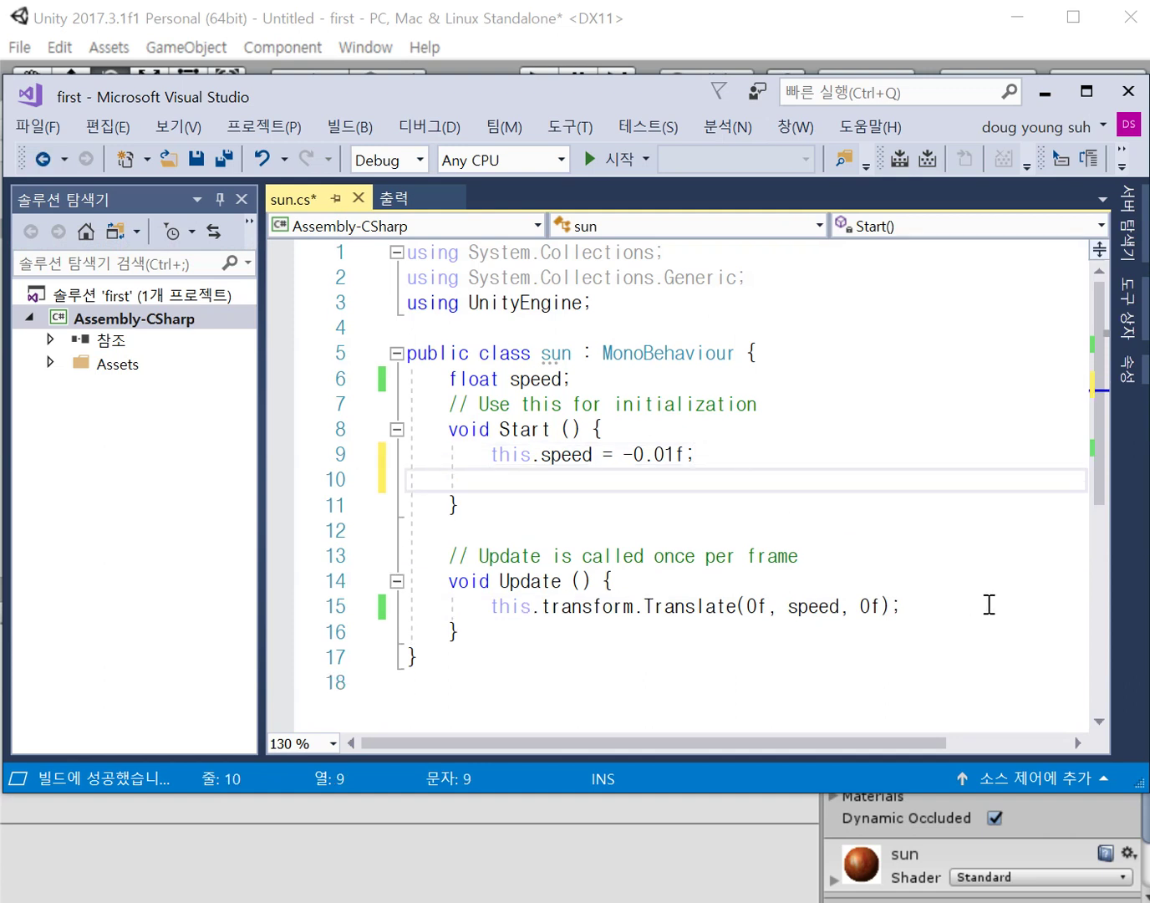
pyautogui.write('D')
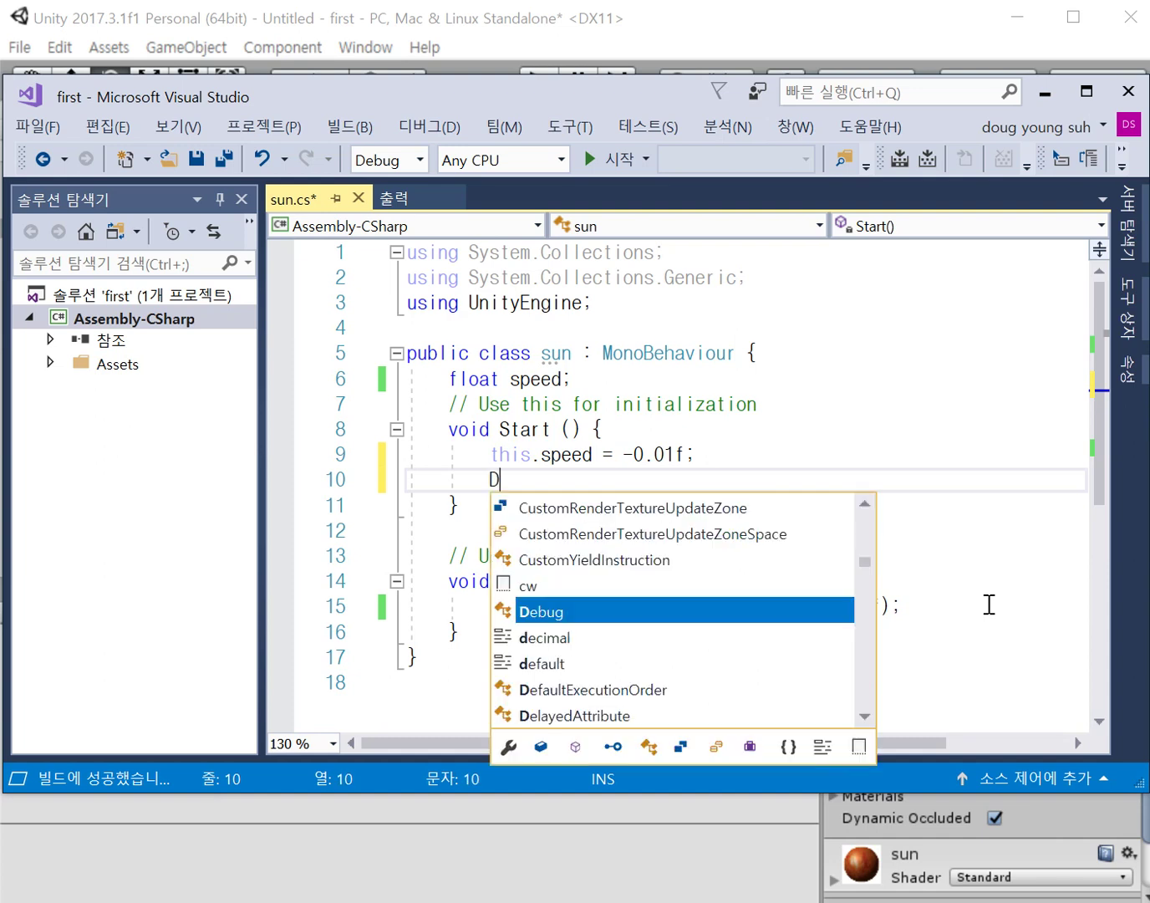
pyautogui.write('ebi')
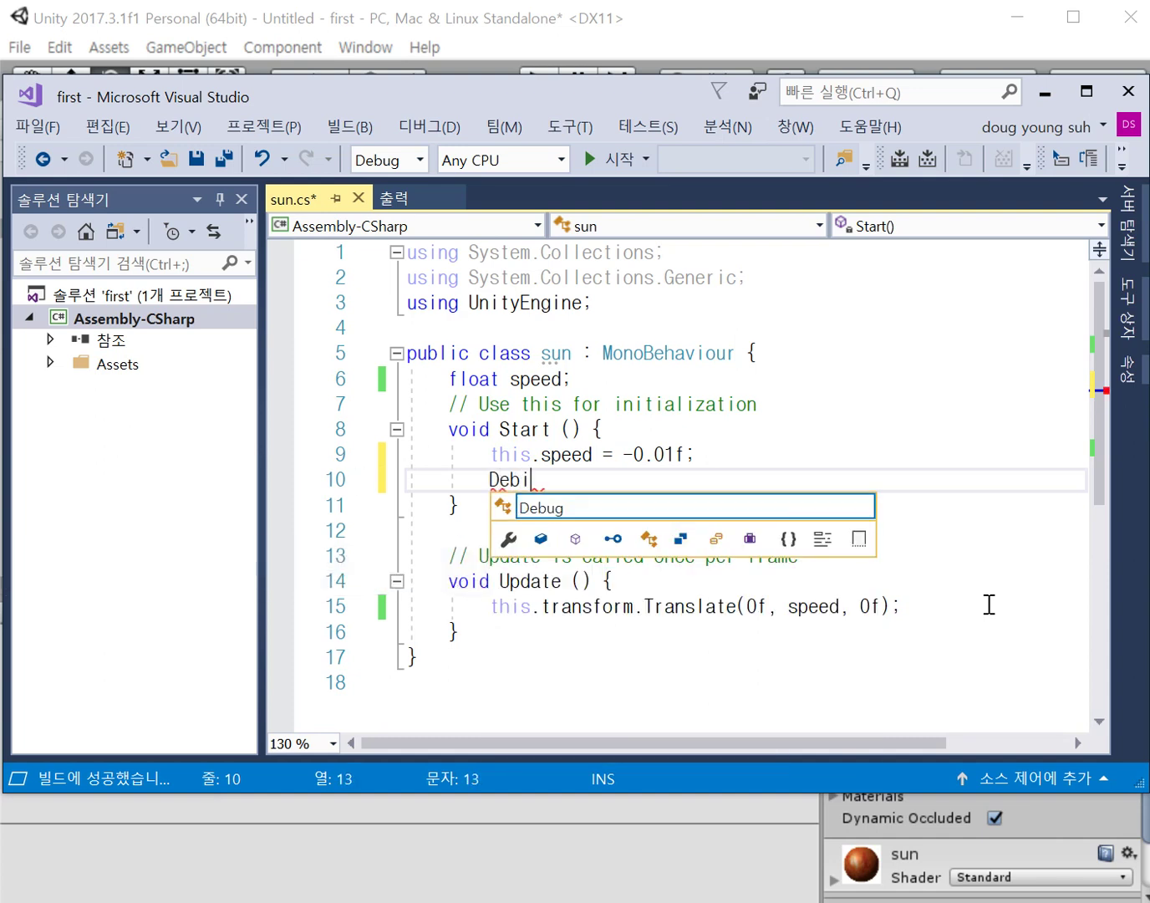
pyautogui.press('BackSpace')
pyautogui.write('ug.')
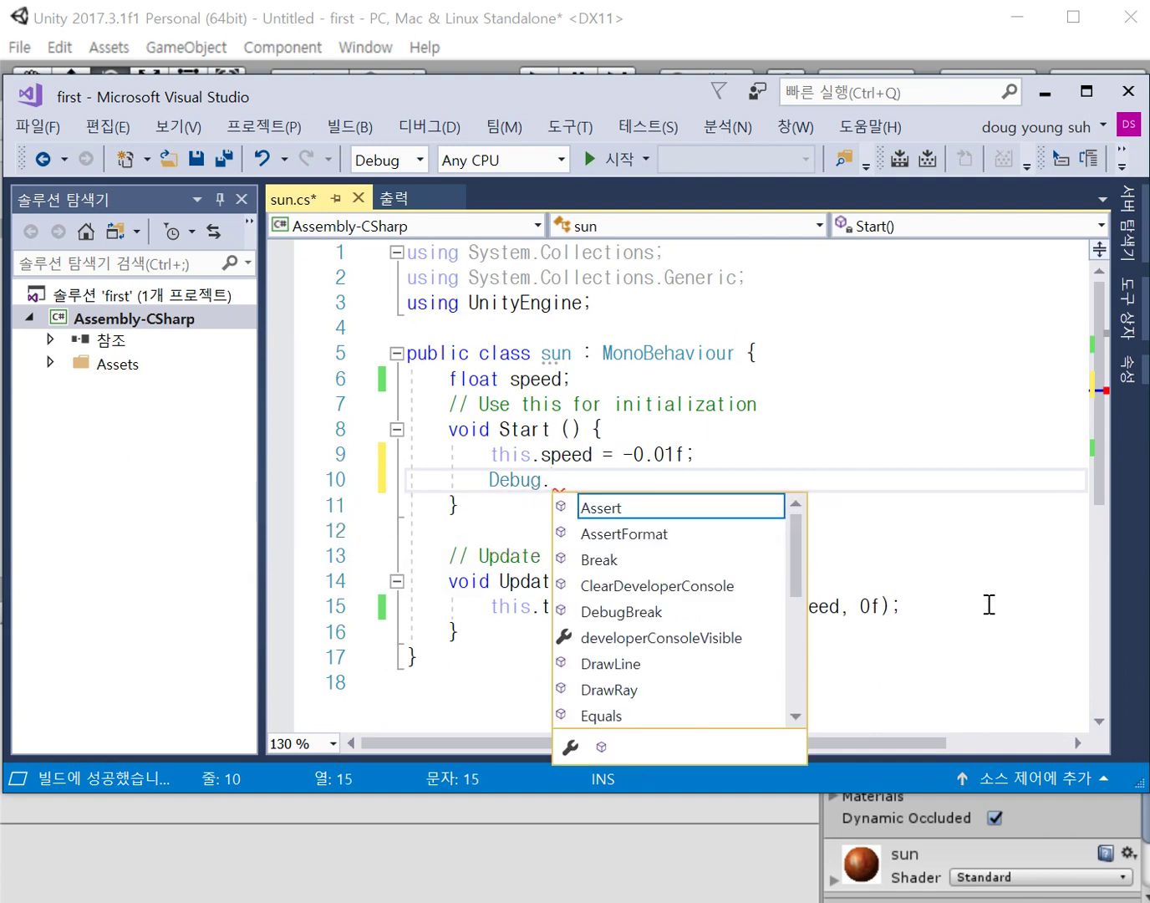
pyautogui.write('Log')
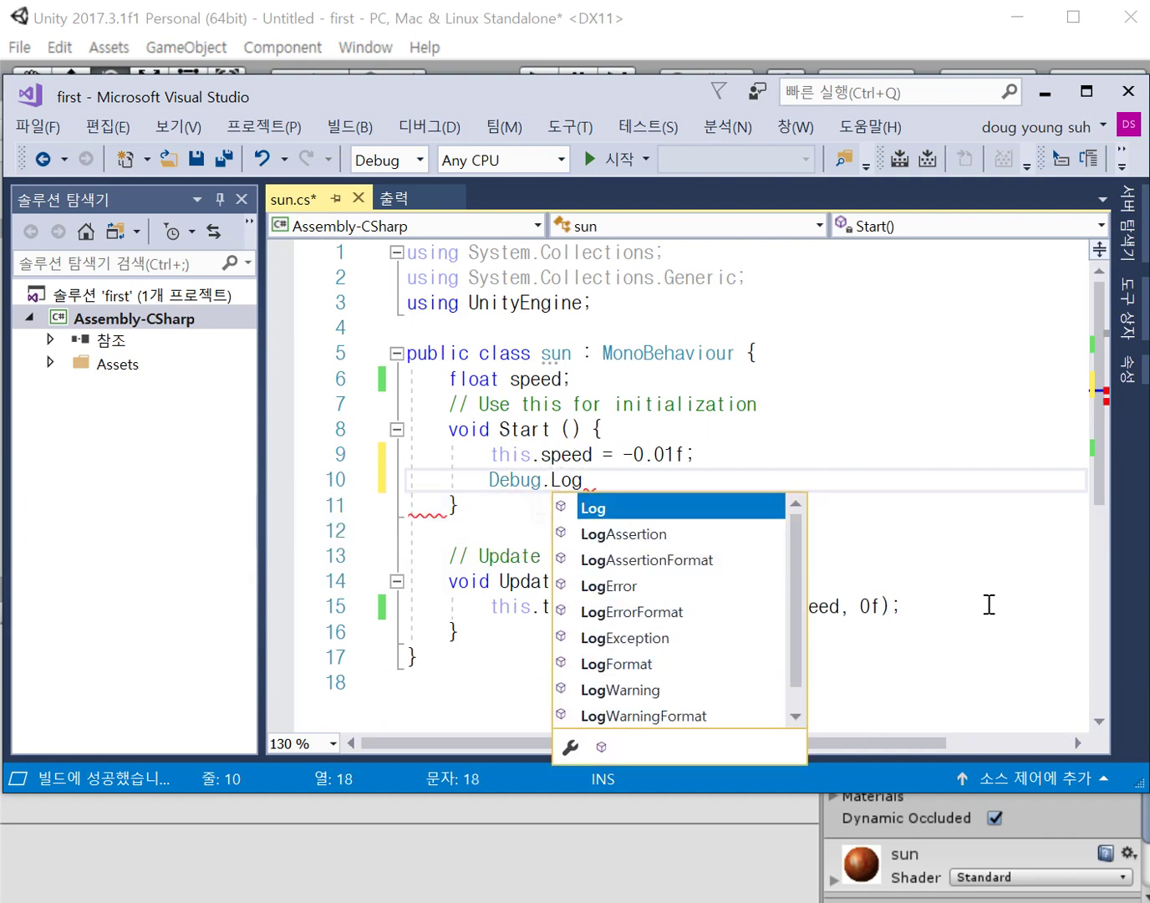
pyautogui.write('("')
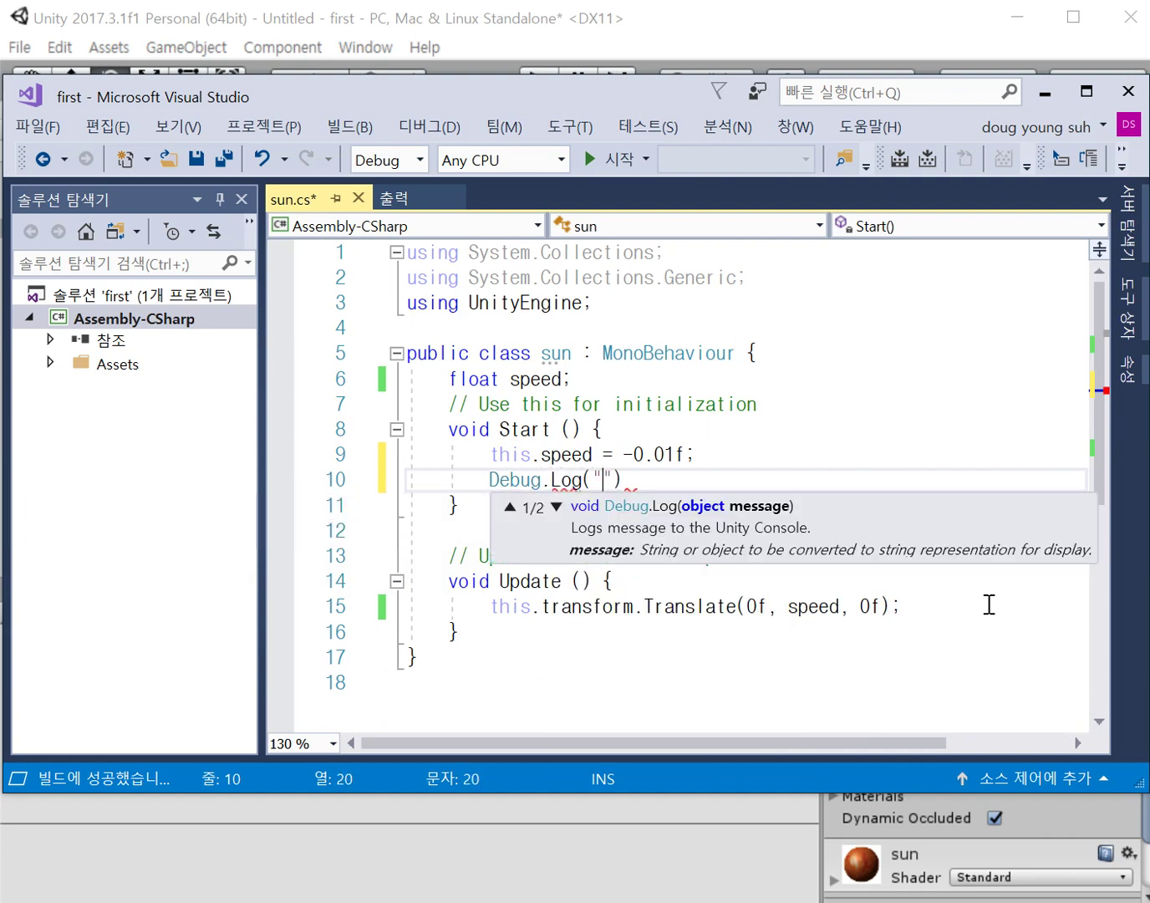
pyautogui.write('Hello')
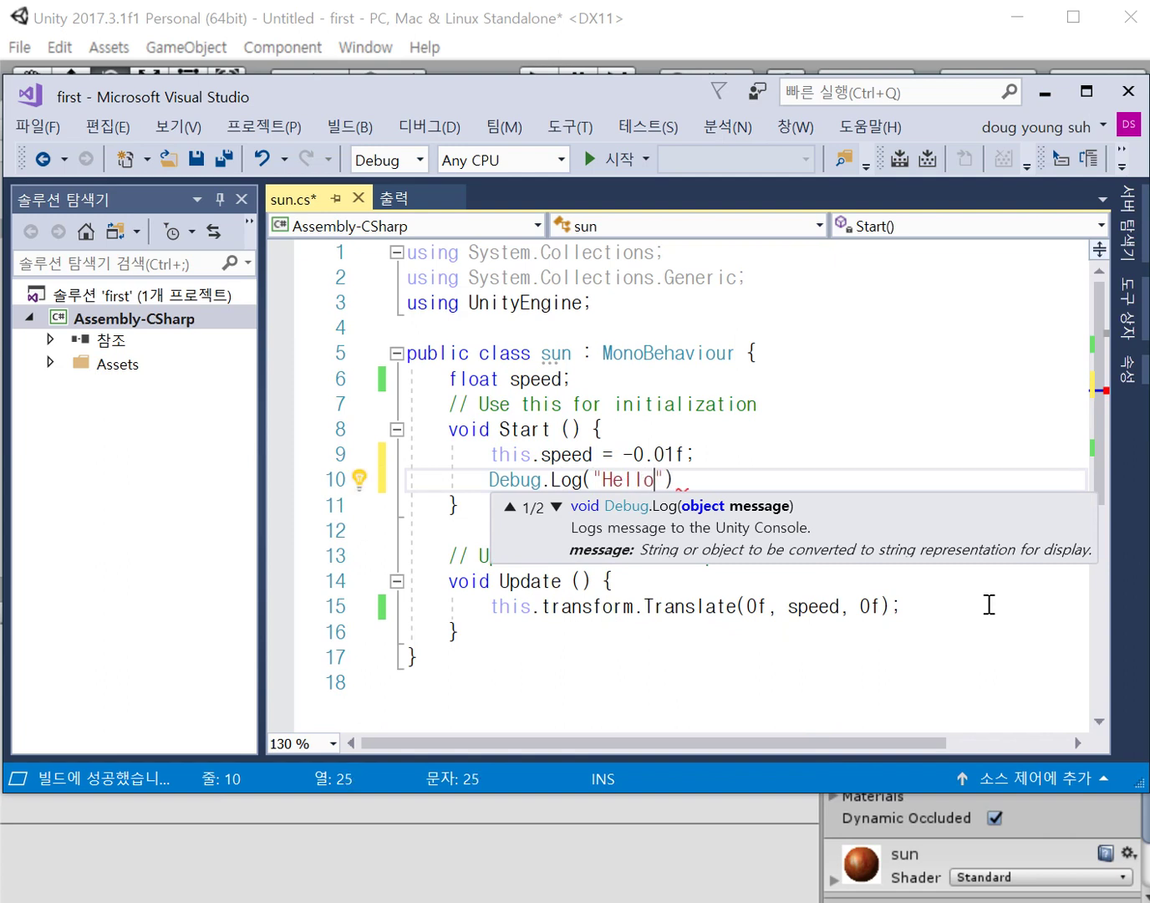
pyautogui.write(', world')
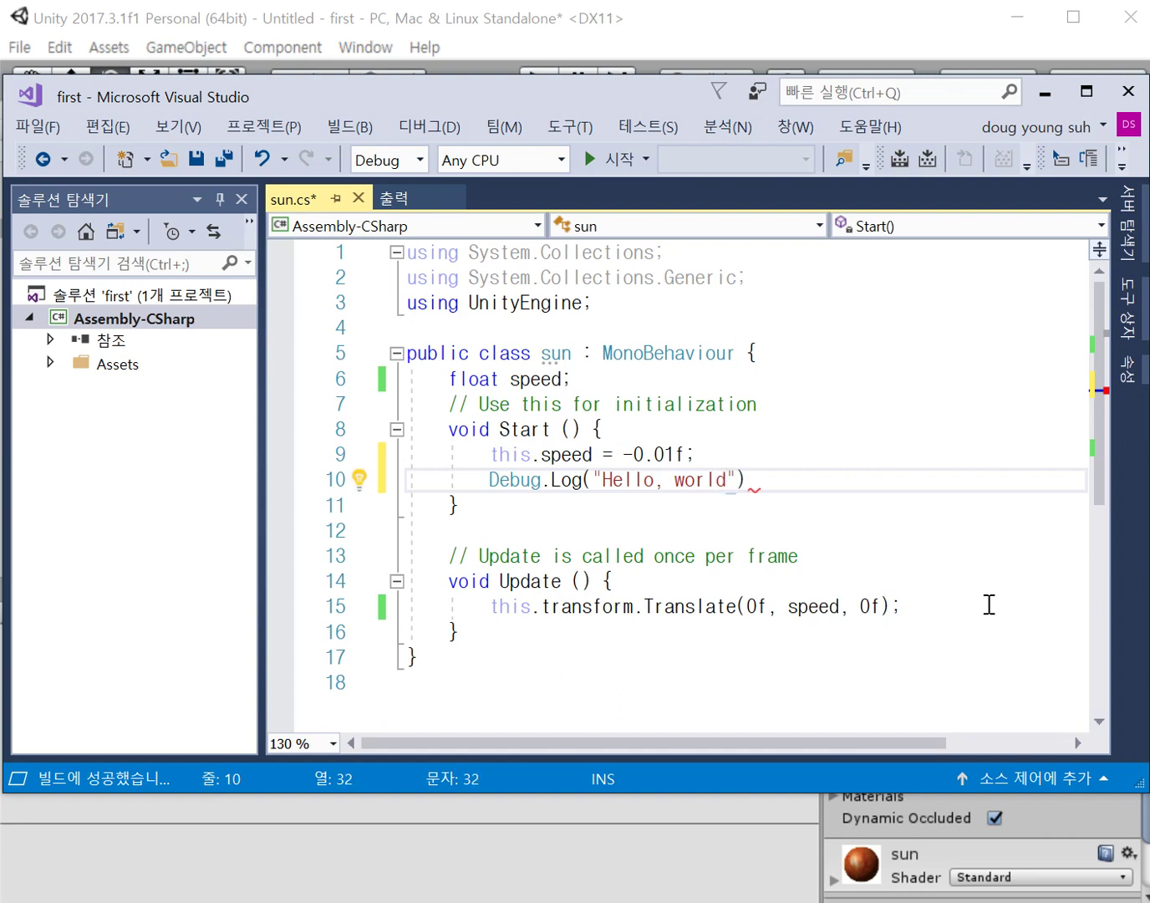
pyautogui.press('End')
pyautogui.write(';')
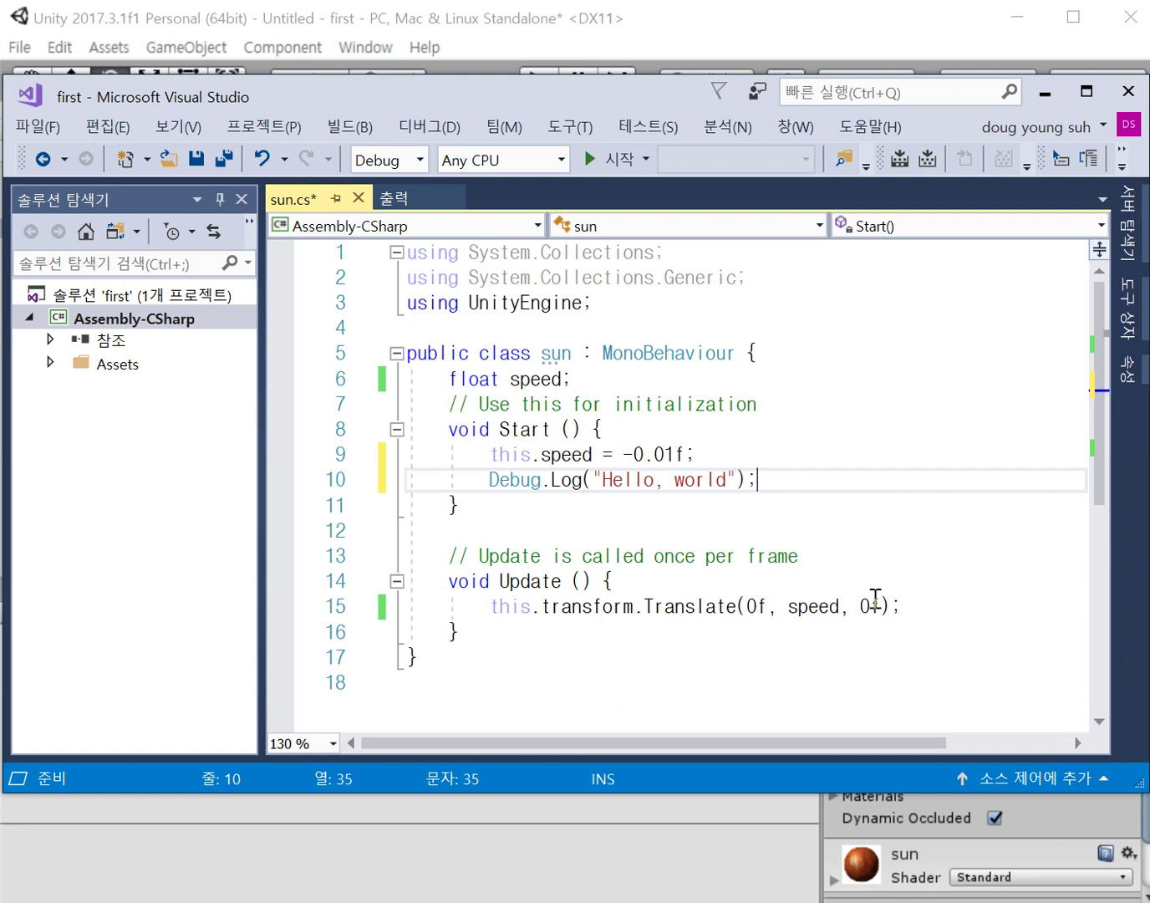
pyautogui.click(906, 603)
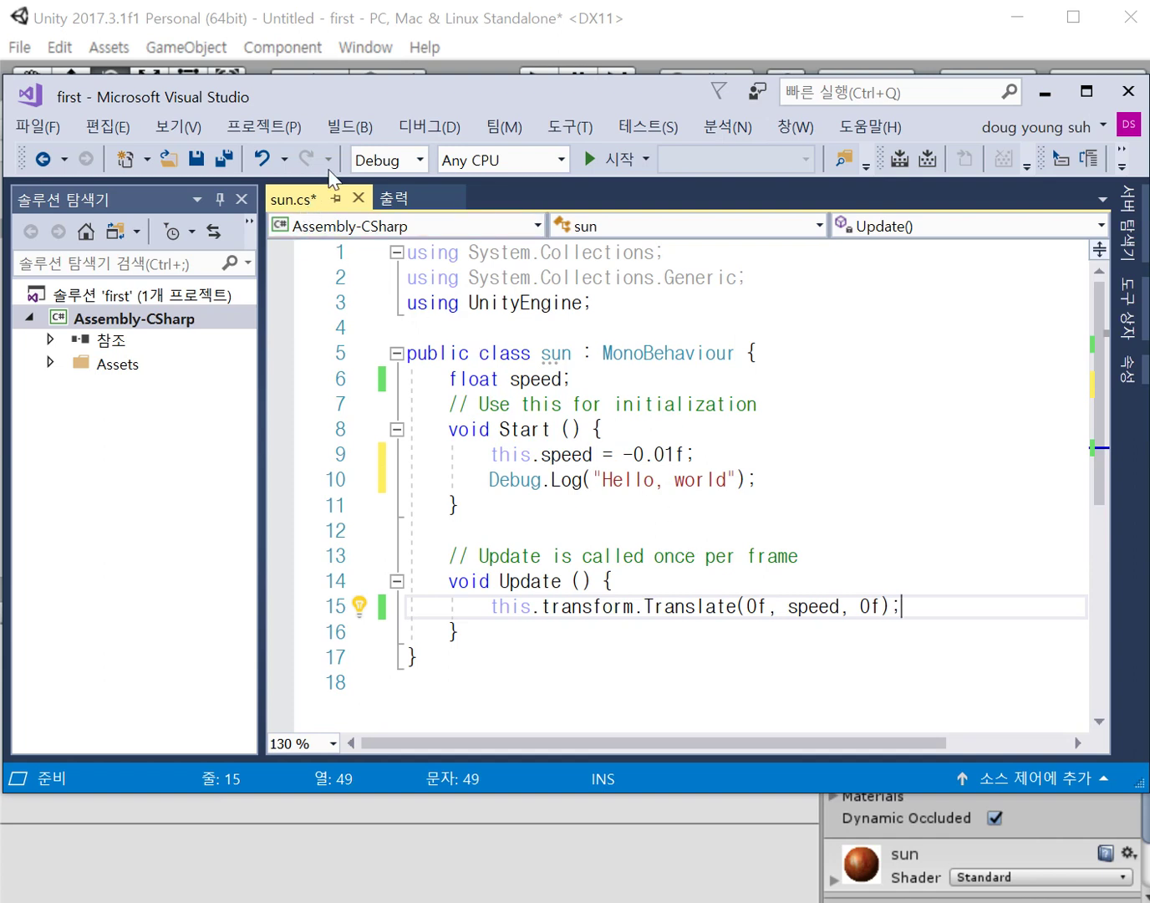
pyautogui.click(341, 132)
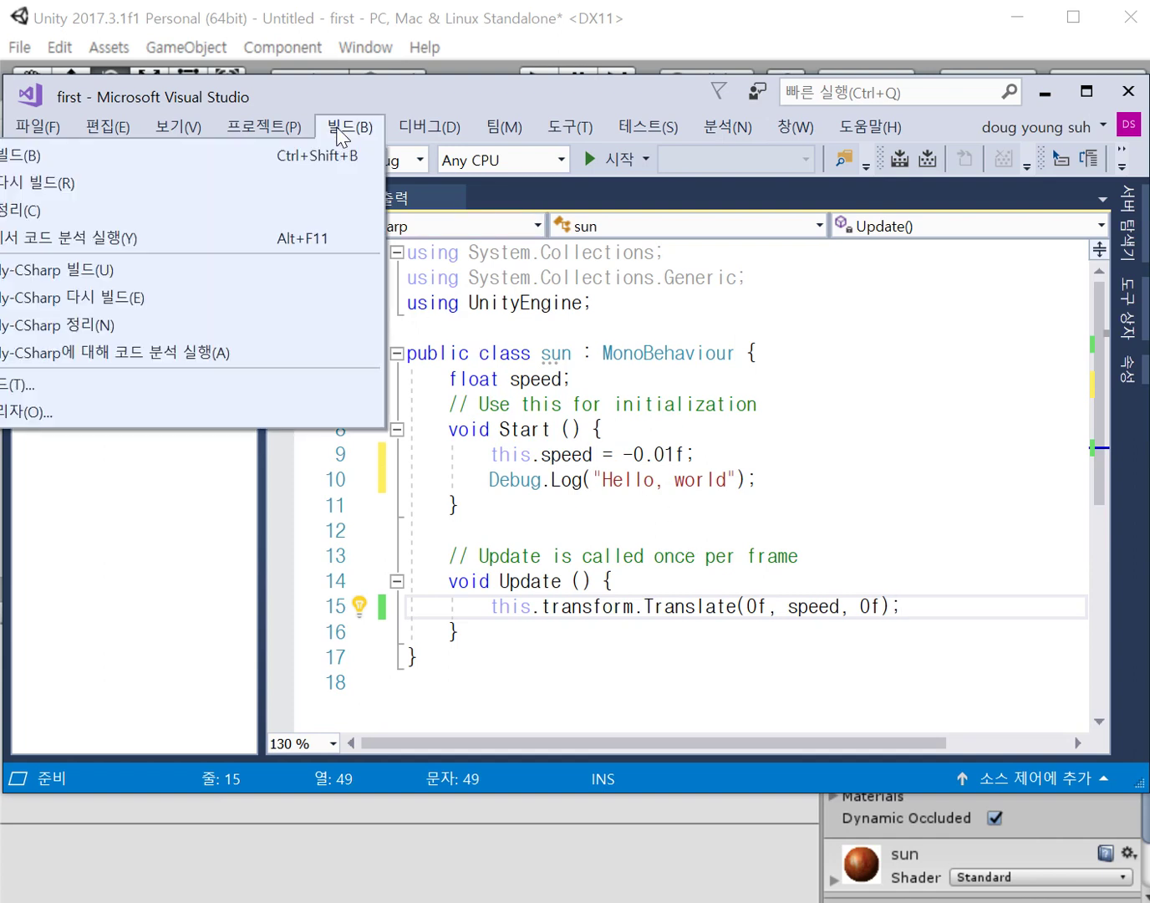
# Build the script, play the scene in Unity to log 'Hello, world', then stop playback.
pyautogui.click(238, 157)
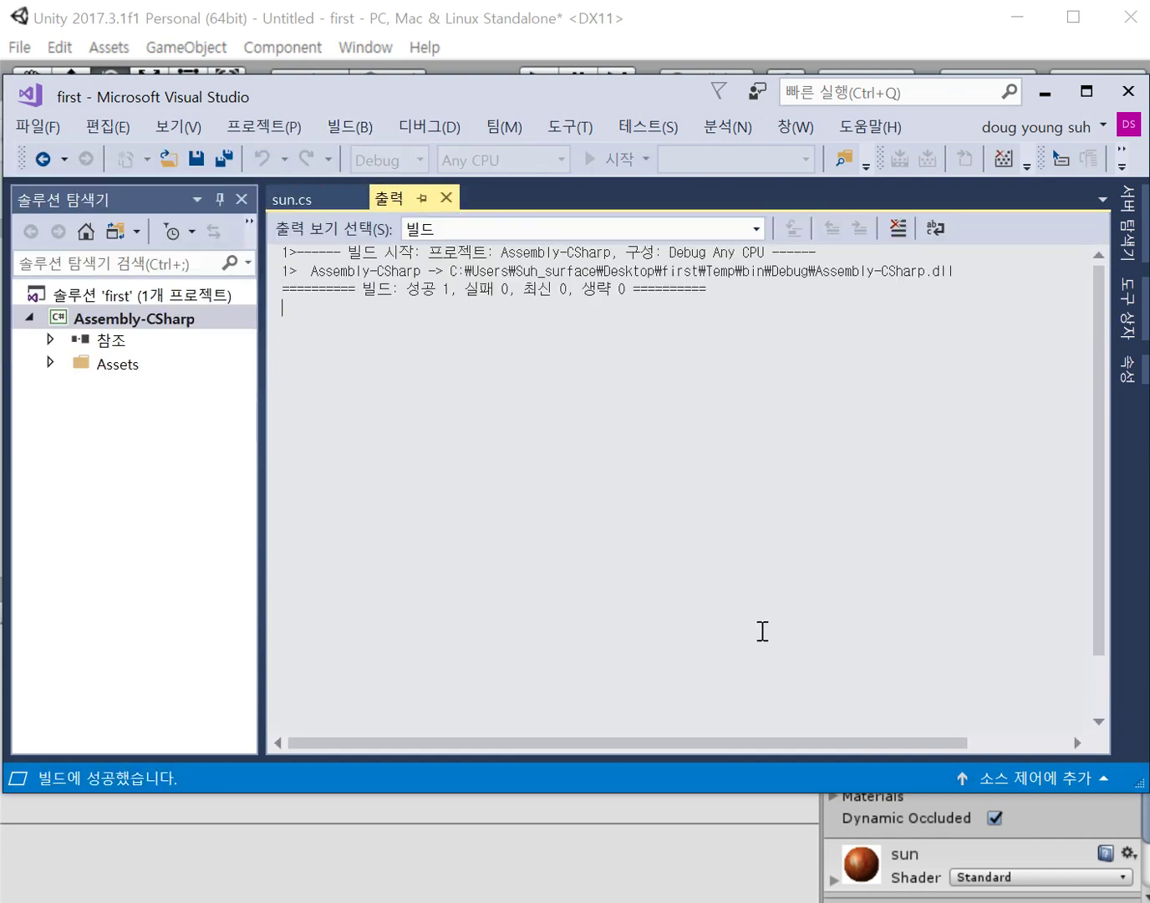
pyautogui.click(714, 846)
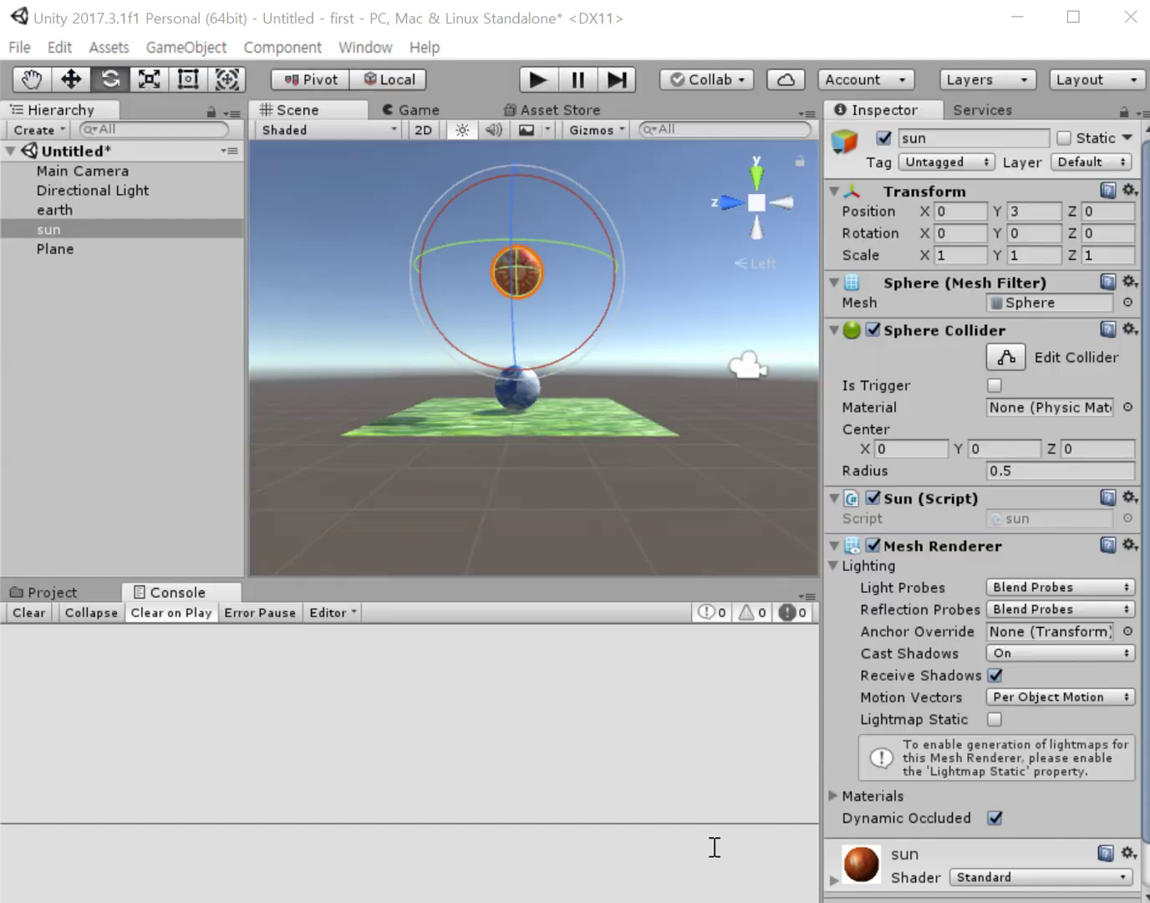
pyautogui.click(538, 79)
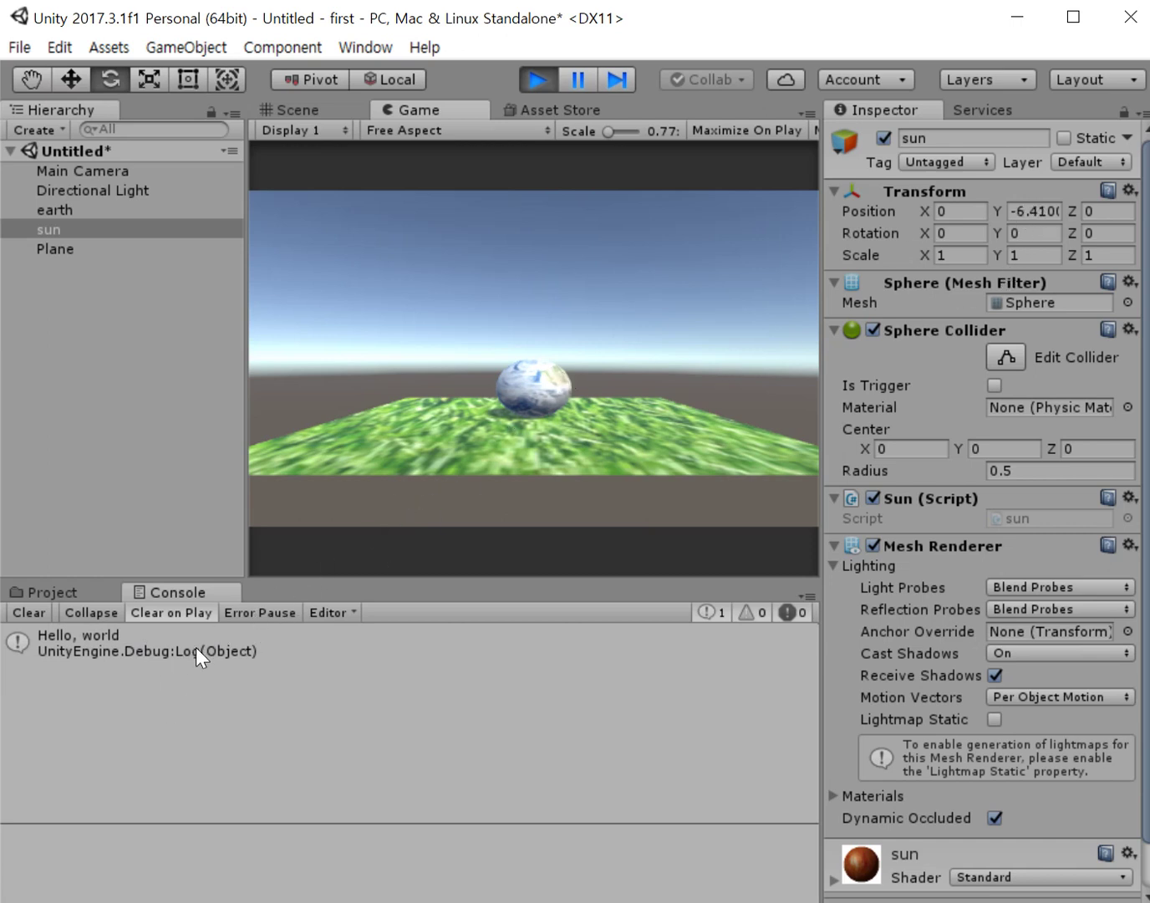
pyautogui.click(540, 80)
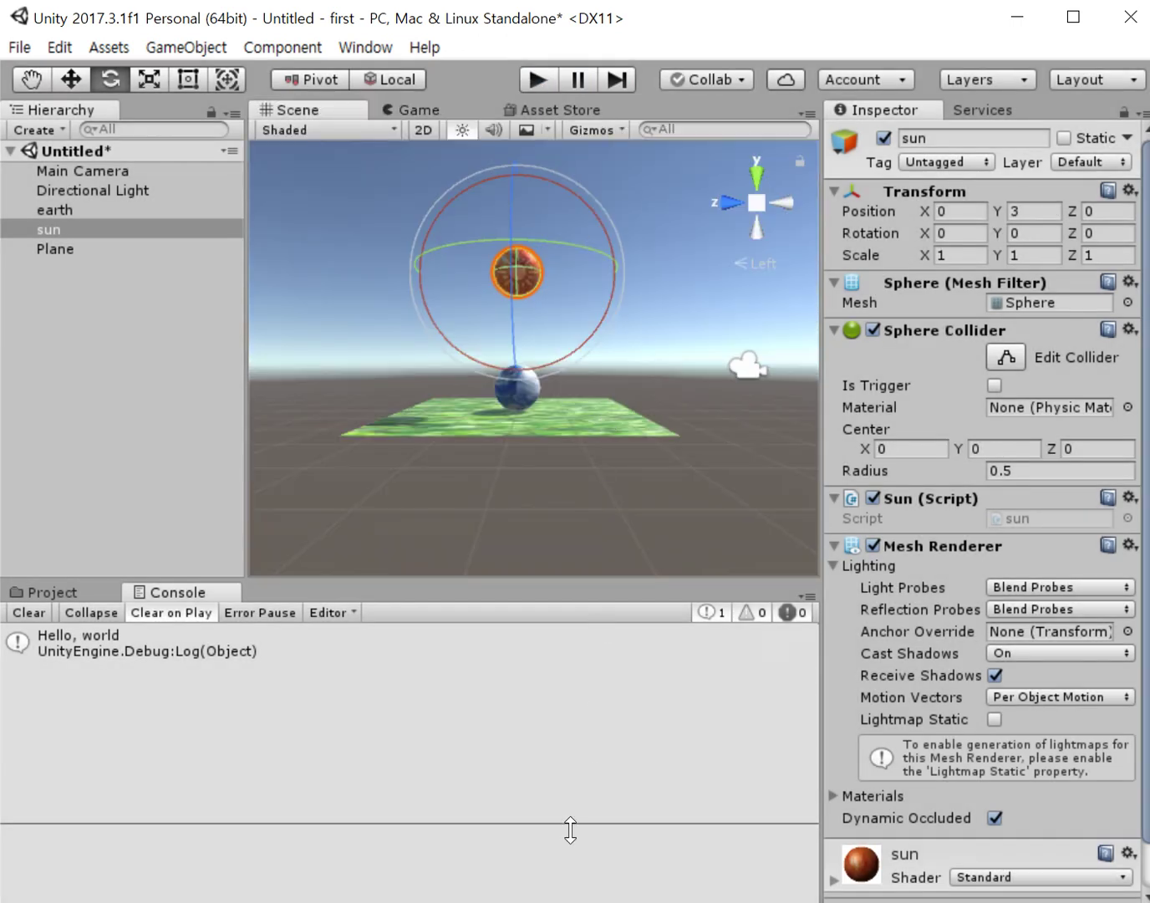
pyautogui.moveTo(445, 902)
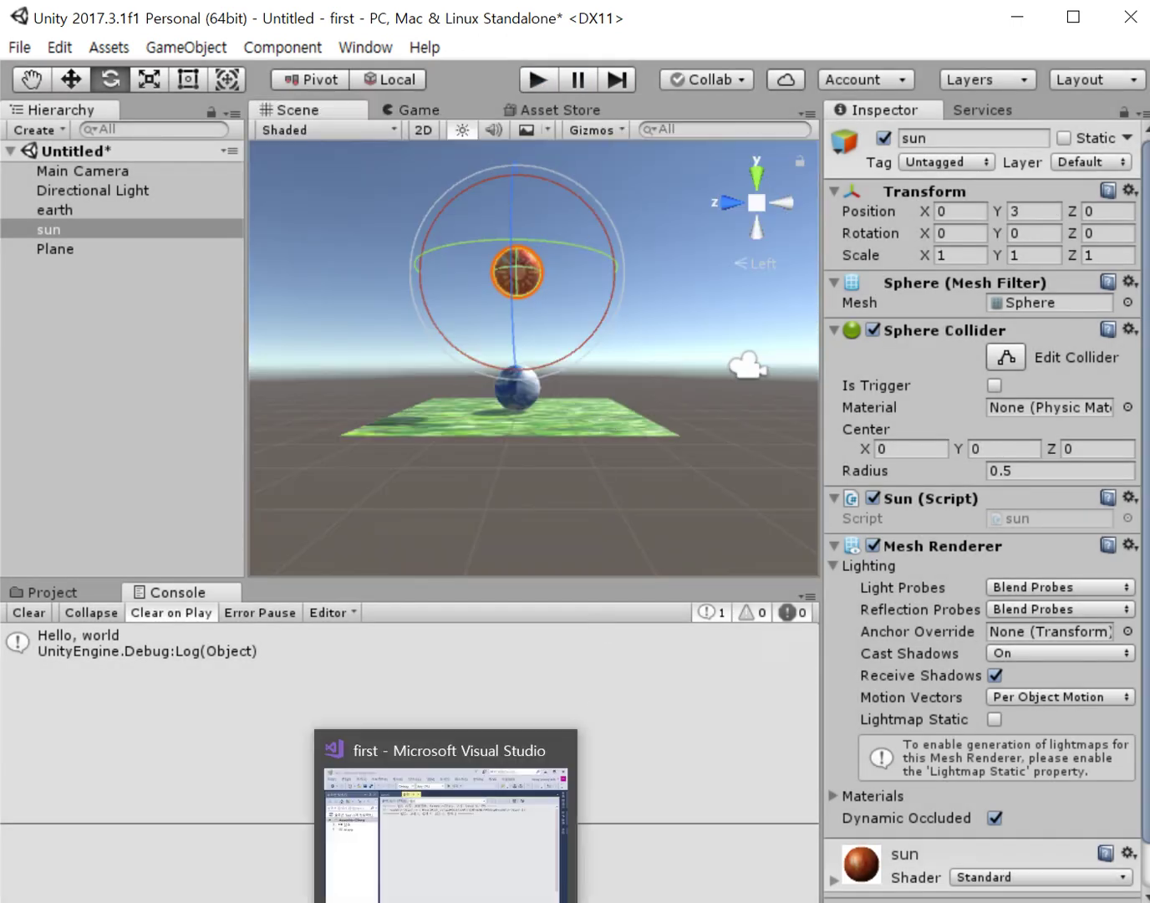
# Paste a copy of the Debug.Log line into Update after the Translate call.
pyautogui.click(446, 902)
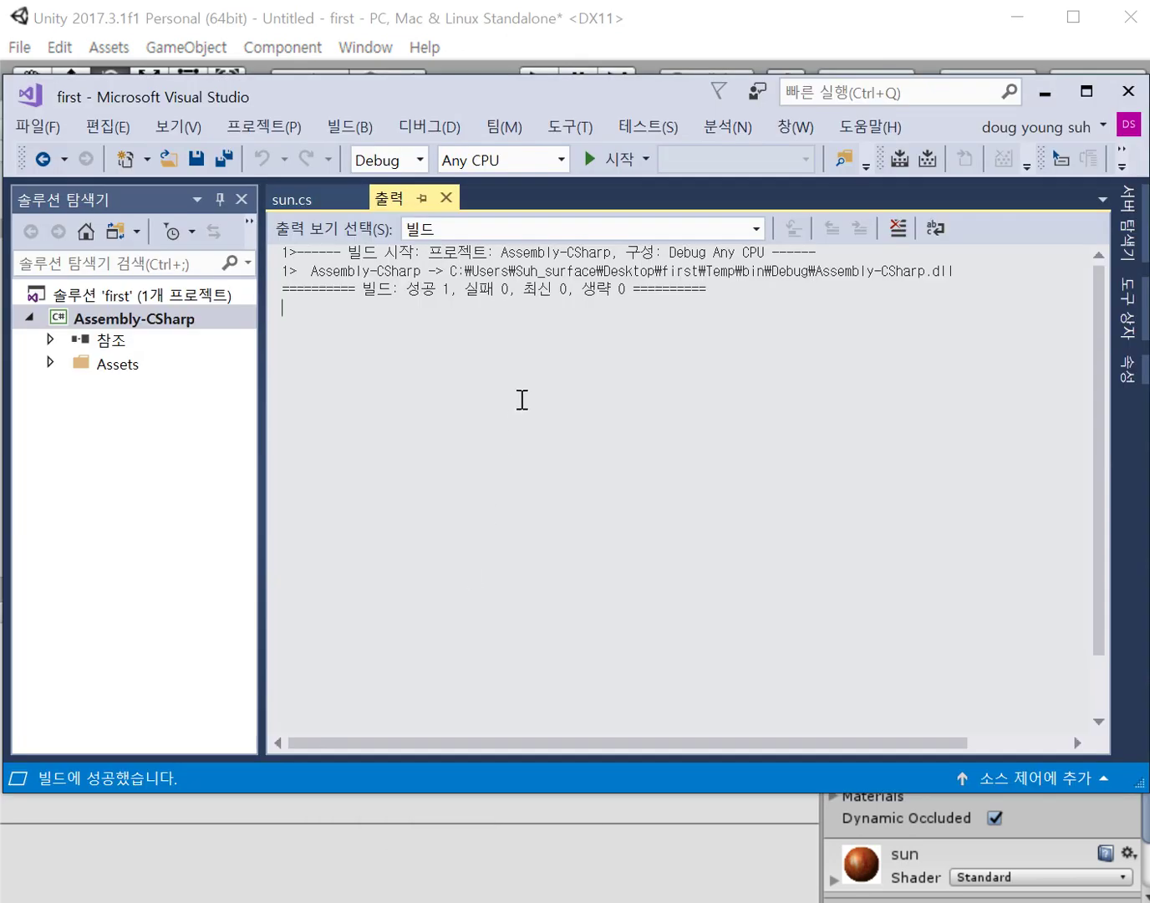
pyautogui.click(300, 200)
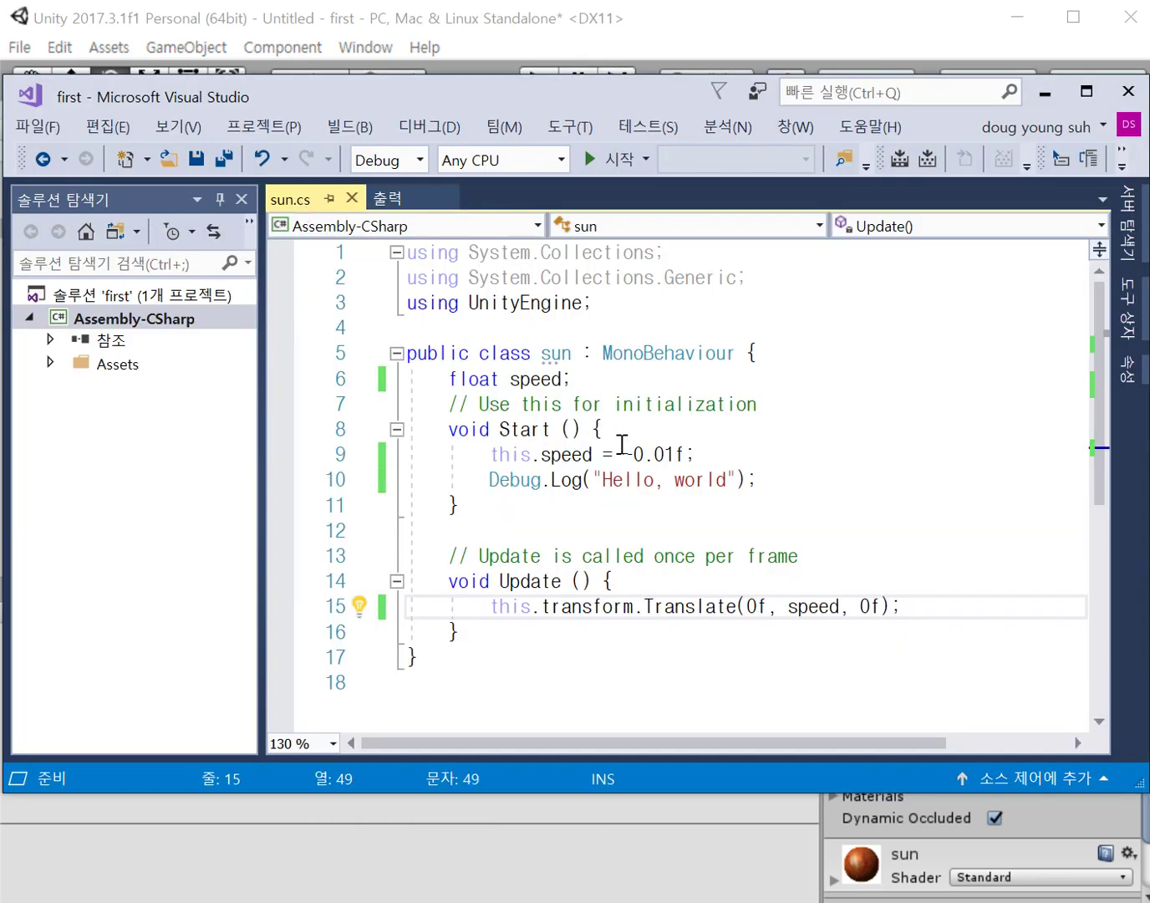
pyautogui.moveTo(770, 475); pyautogui.dragTo(766, 455)
pyautogui.hotkey('ctrl', 'c')
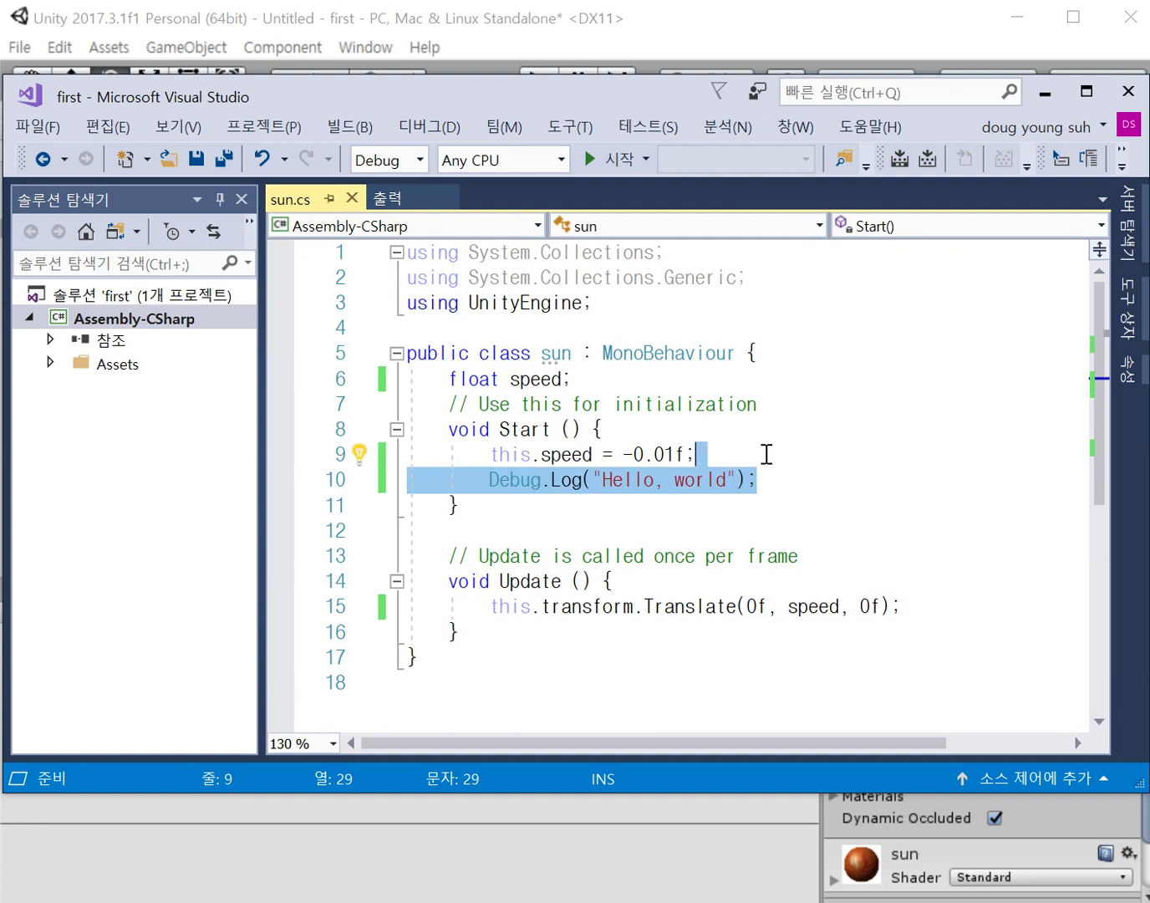
pyautogui.click(931, 605)
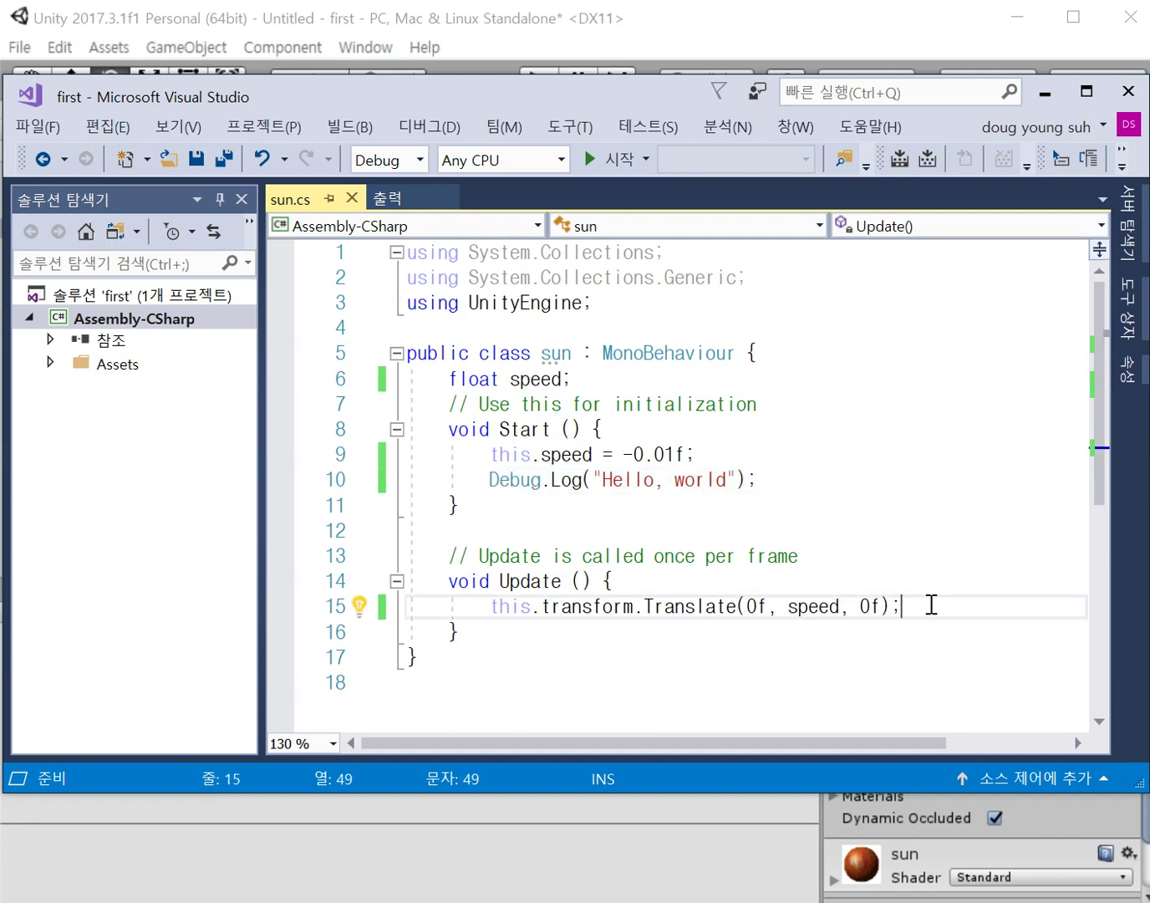
pyautogui.press('Return')
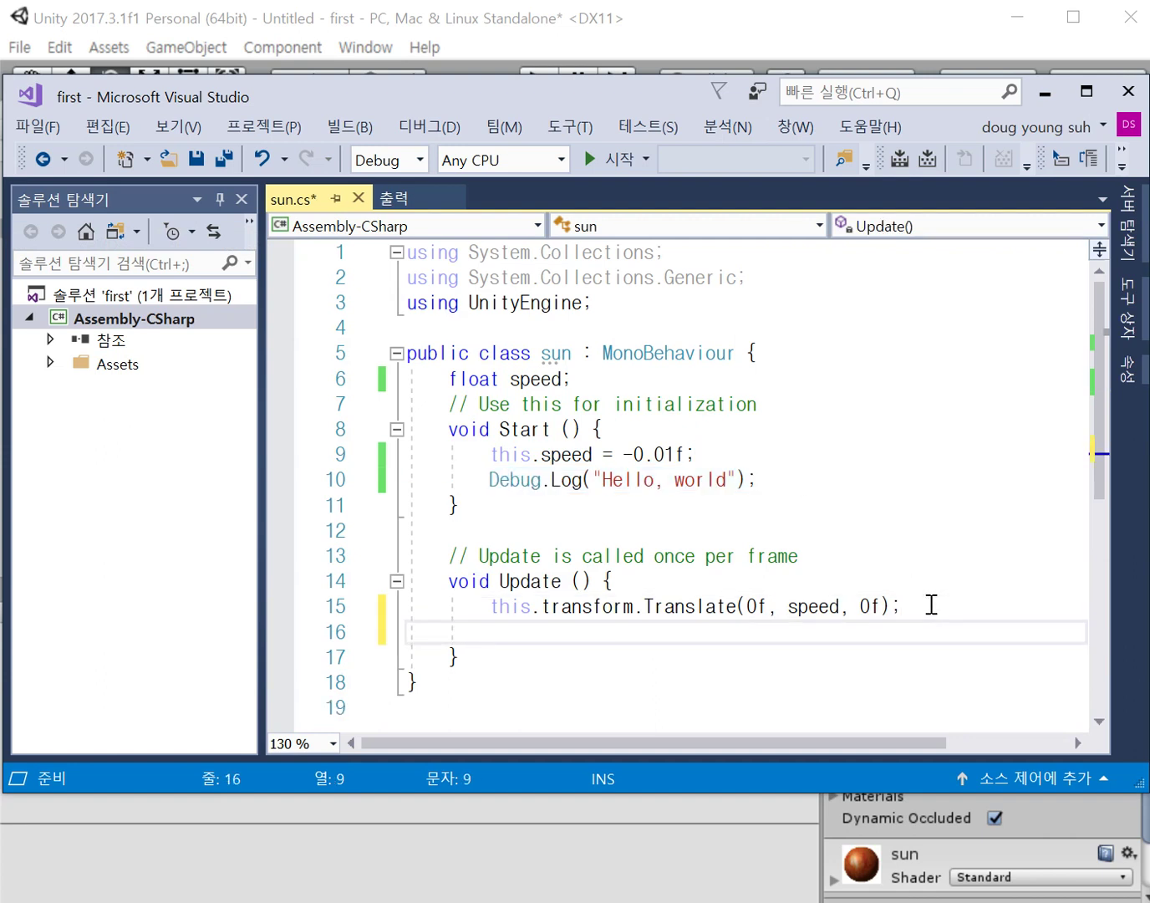
pyautogui.hotkey('ctrl', 'v')
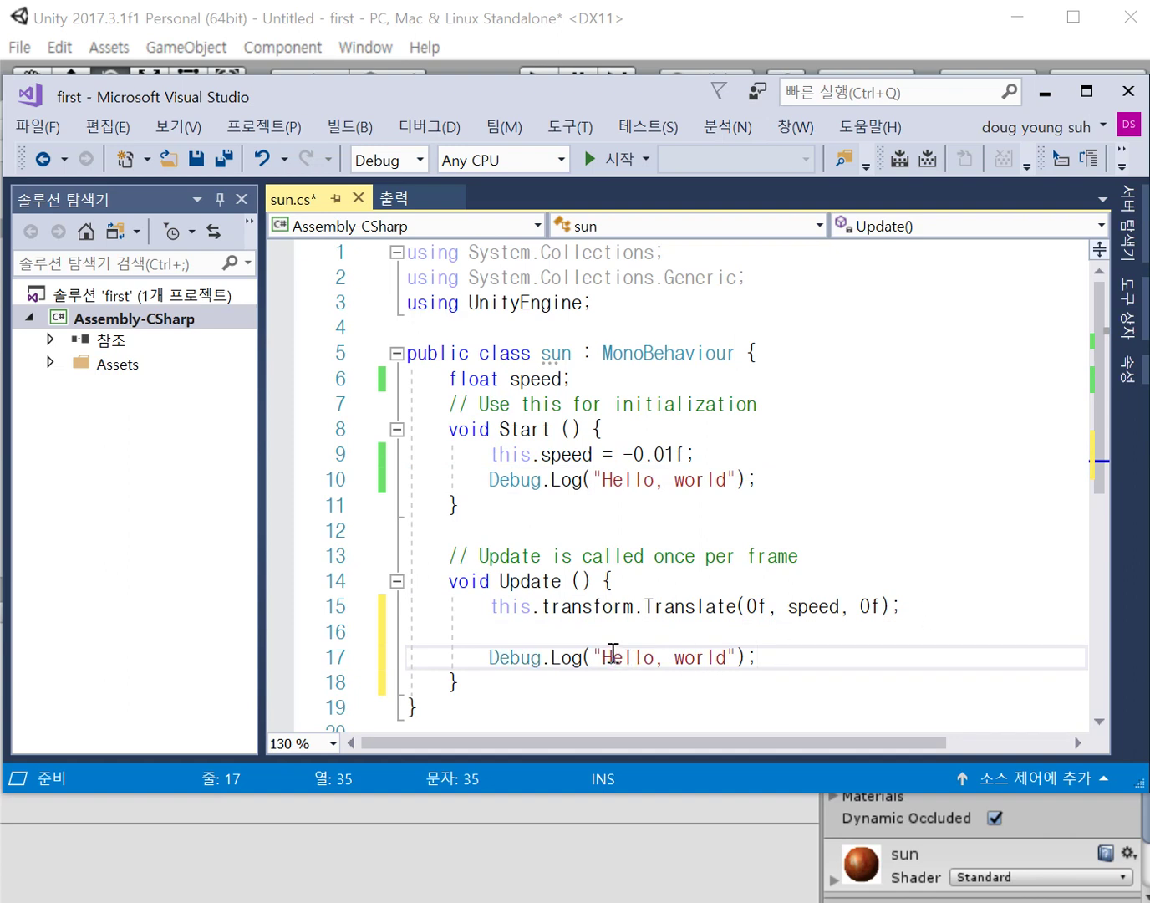
# Replace the pasted message with "altitude" followed by a plus sign.
pyautogui.click(594, 654)
pyautogui.click(598, 655)
pyautogui.write('altu')
pyautogui.press('BackSpace')
pyautogui.write('itude')
pyautogui.press('Delete')
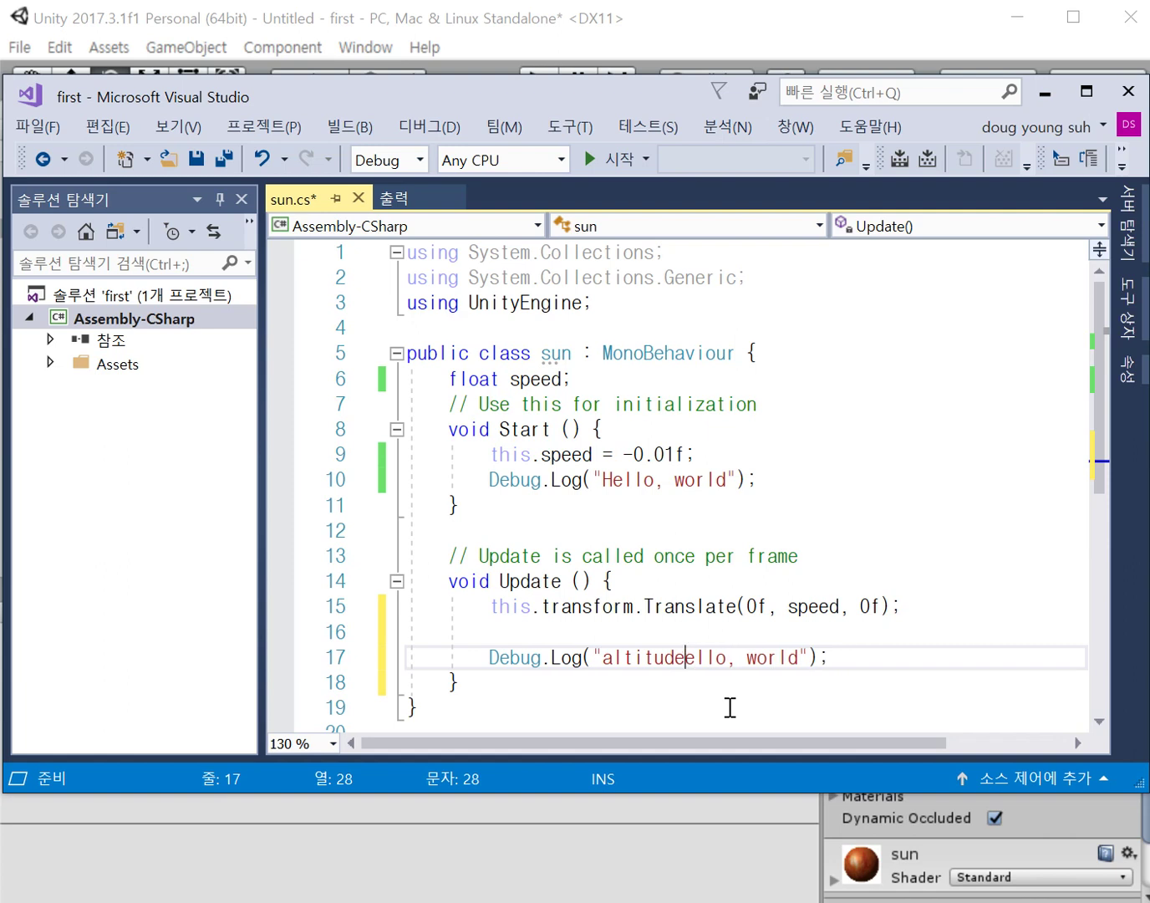
pyautogui.press('Delete')
pyautogui.press('Delete')
pyautogui.press('Delete')
pyautogui.press('Delete')
pyautogui.press('Delete')
pyautogui.press('Delete')
pyautogui.press('Delete')
pyautogui.press('Delete')
pyautogui.press('Delete')
pyautogui.press('Delete')
pyautogui.press('Right')
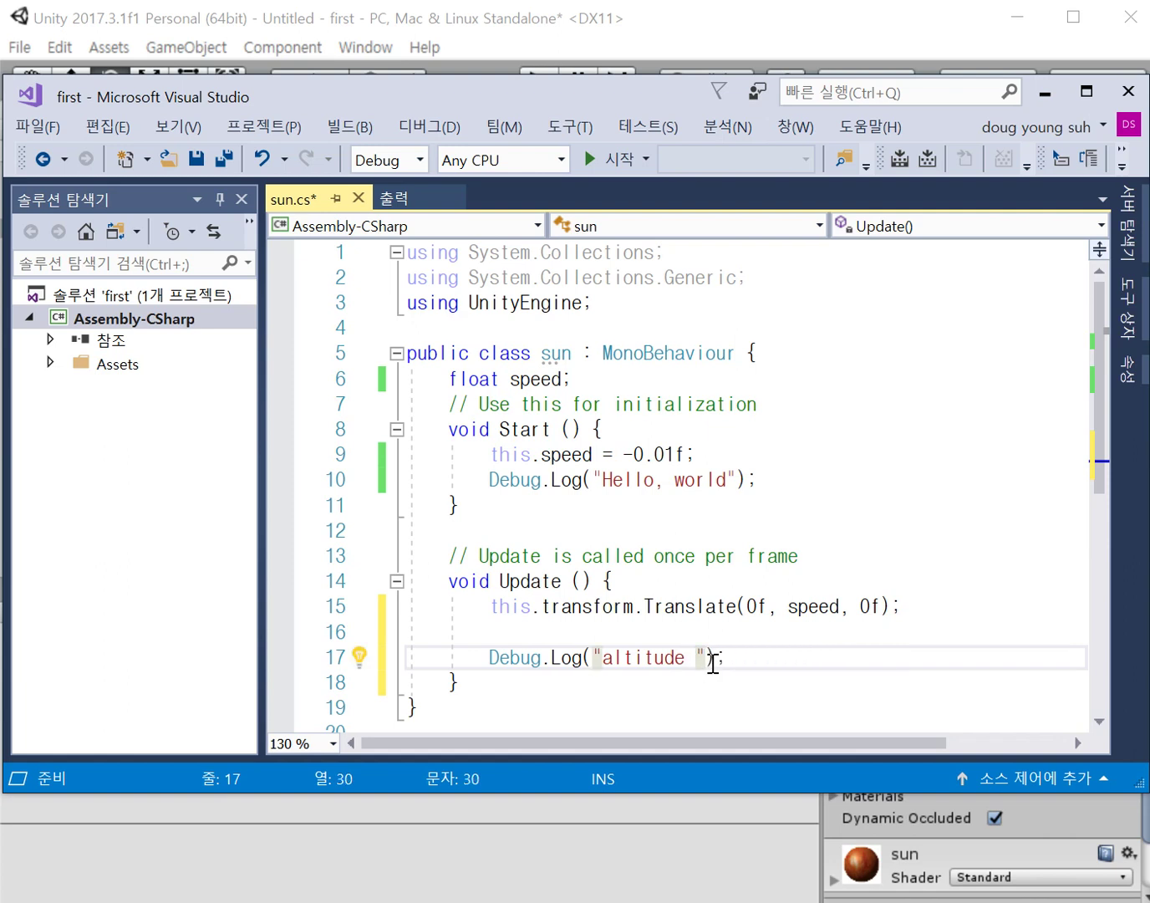
pyautogui.write('+')
# Append this.transform.position.y after the plus sign in the altitude log call.
pyautogui.moveTo(490, 608); pyautogui.dragTo(640, 607)
pyautogui.hotkey('ctrl', 'c')
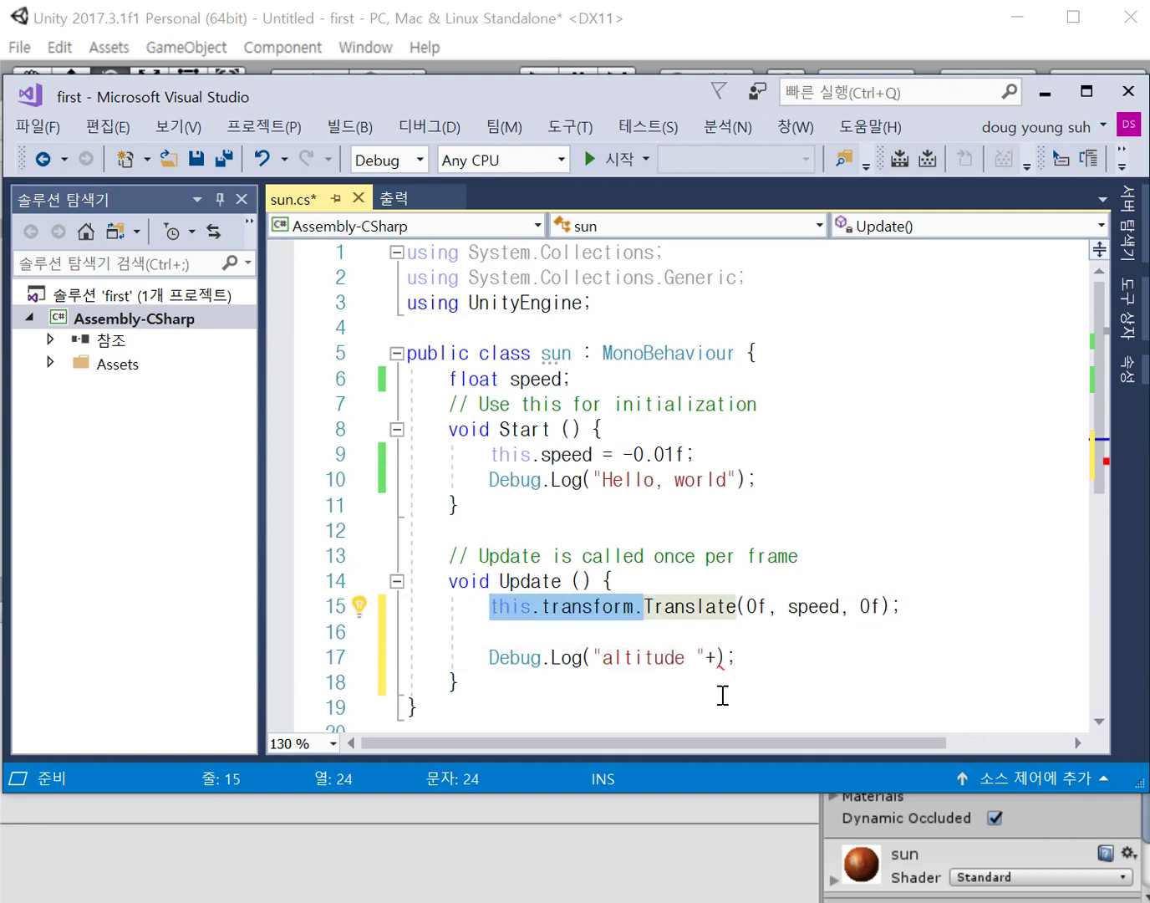
pyautogui.click(717, 657)
pyautogui.hotkey('ctrl', 'v')
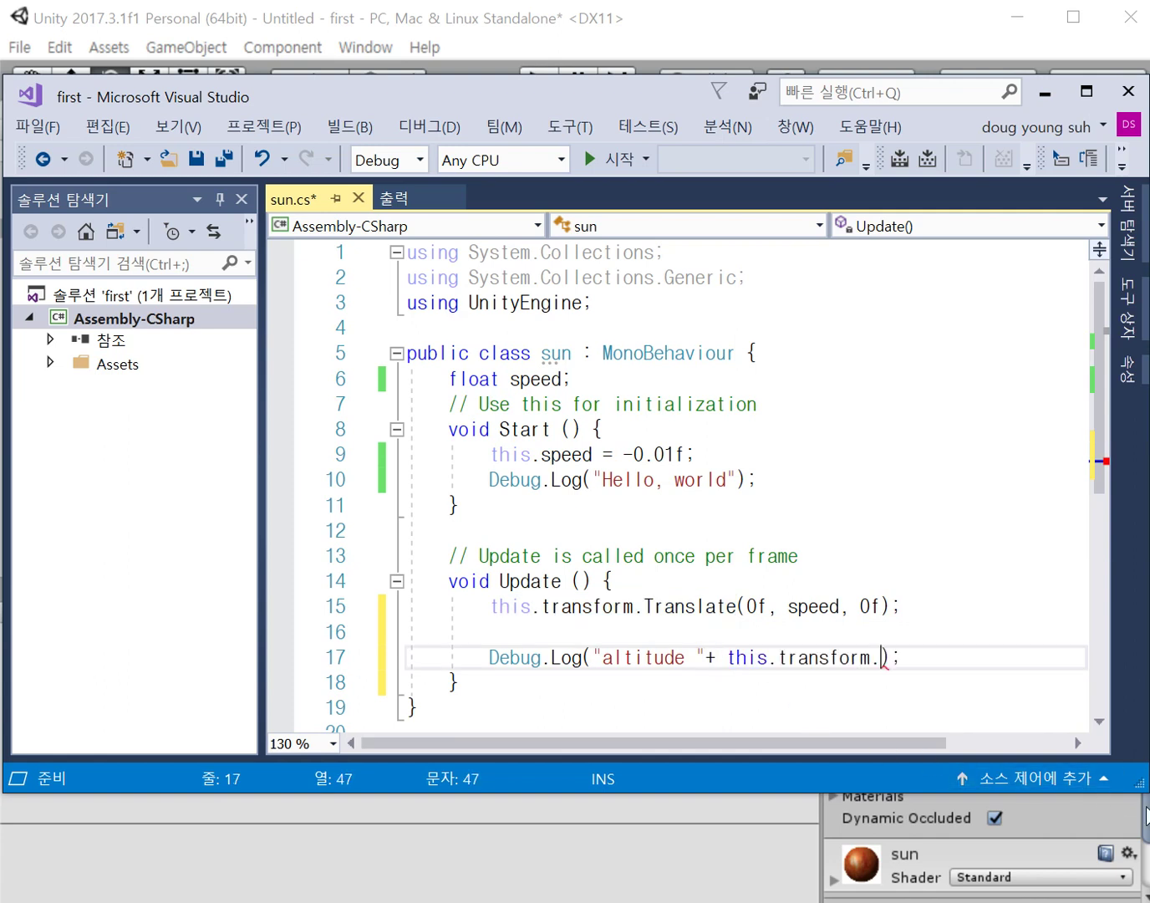
pyautogui.write('position')
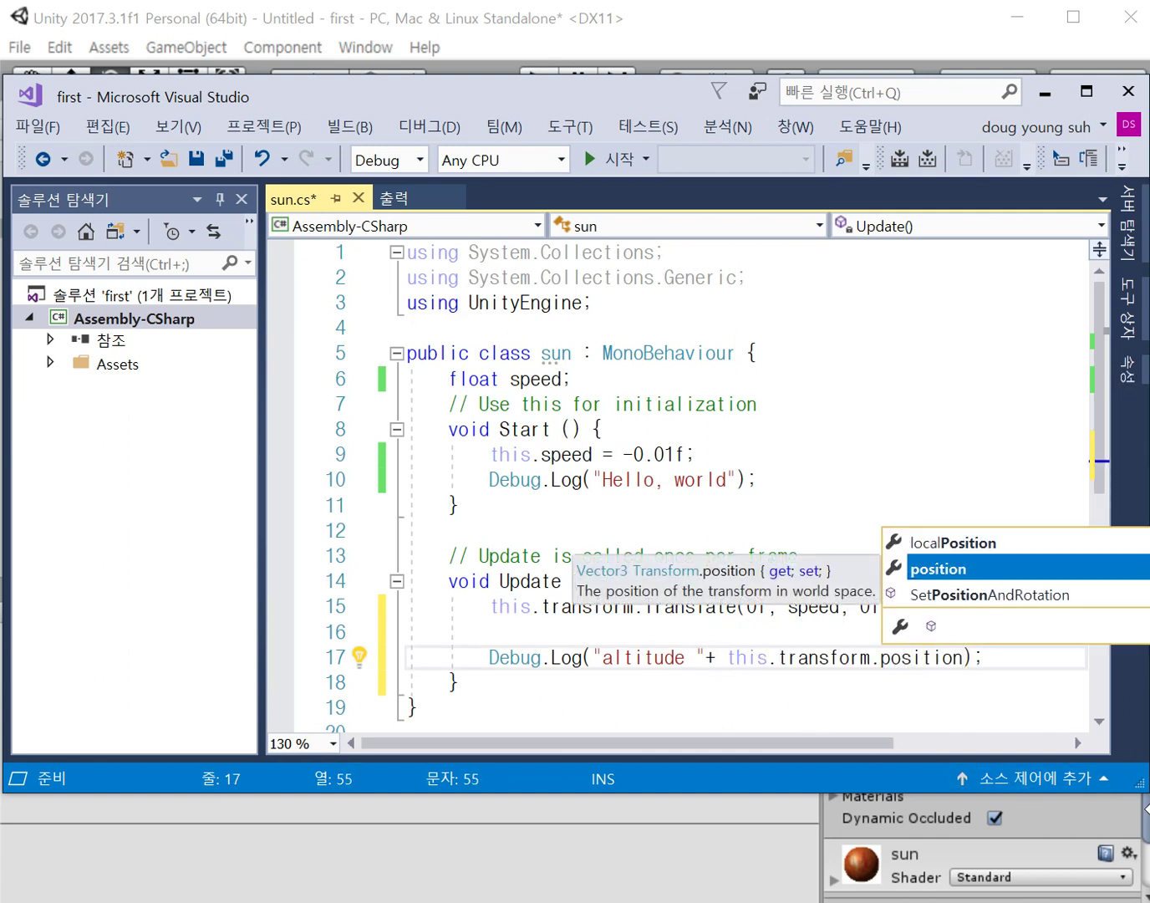
pyautogui.write('.y')
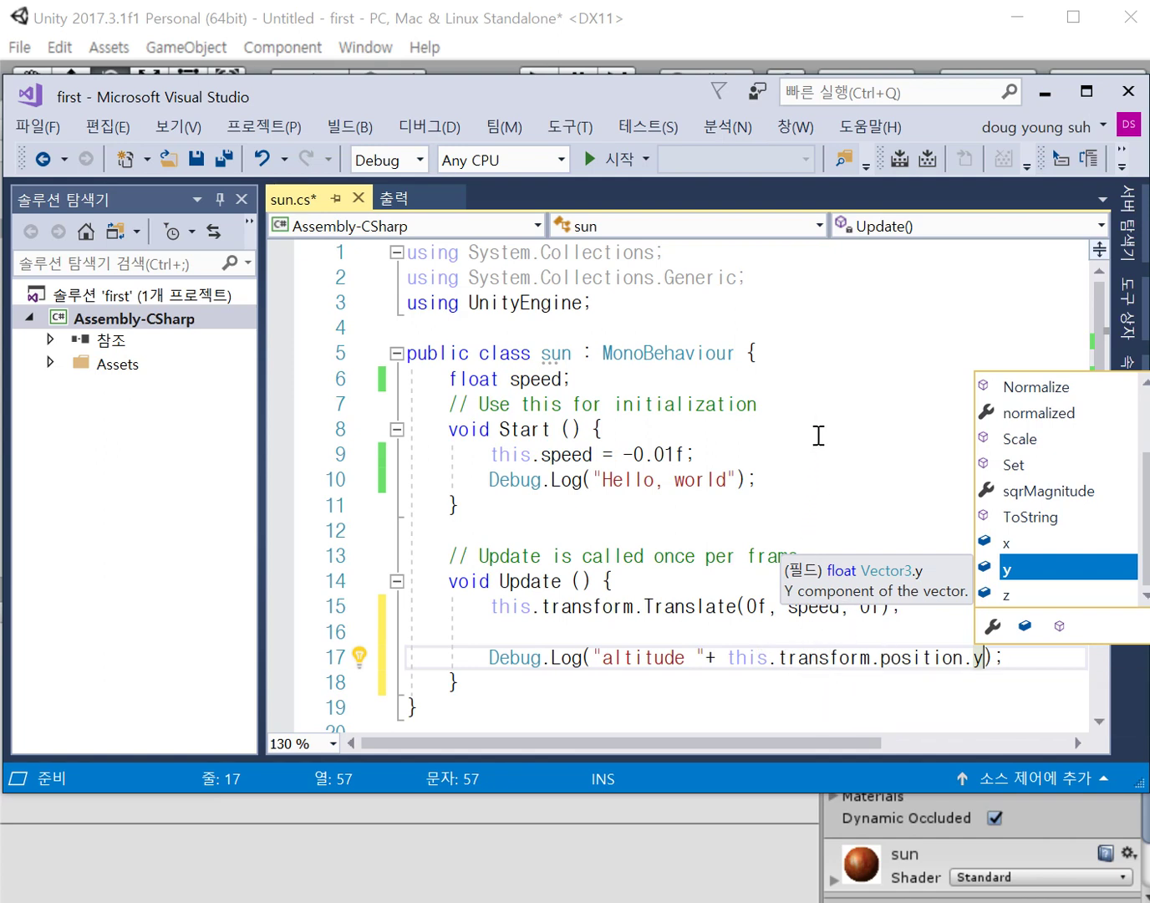
pyautogui.click(362, 129)
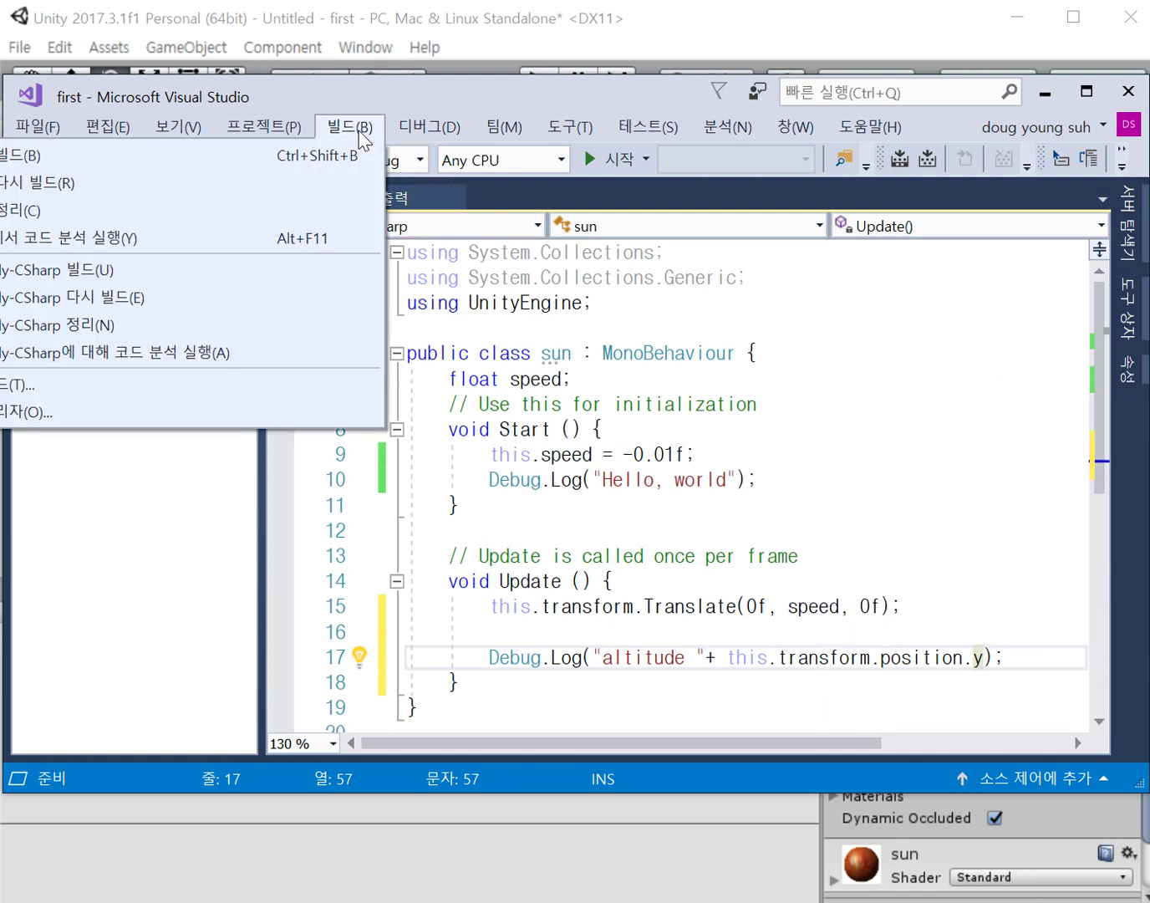
# Rebuild the script, clear the Unity Console, and play the scene to log altitude readings.
pyautogui.click(237, 155)
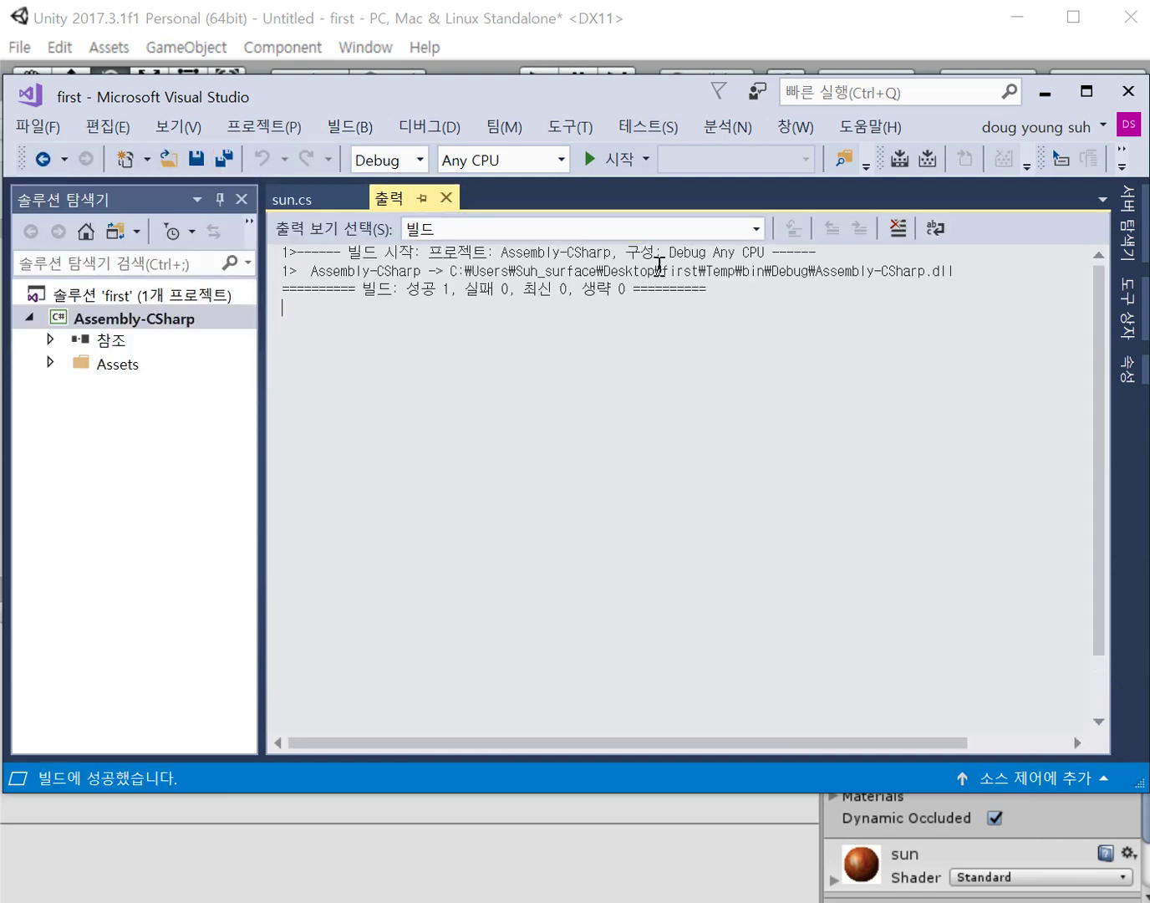
pyautogui.click(672, 809)
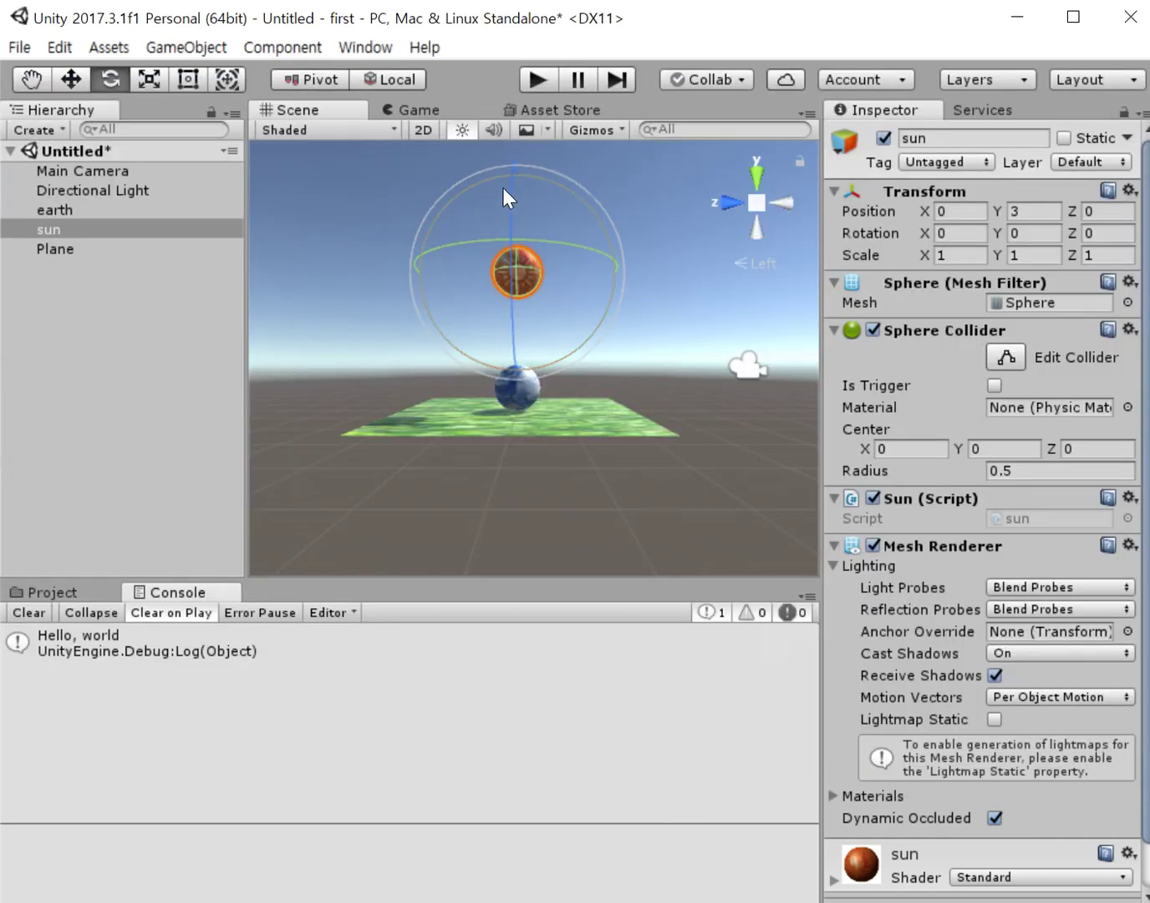
pyautogui.click(30, 613)
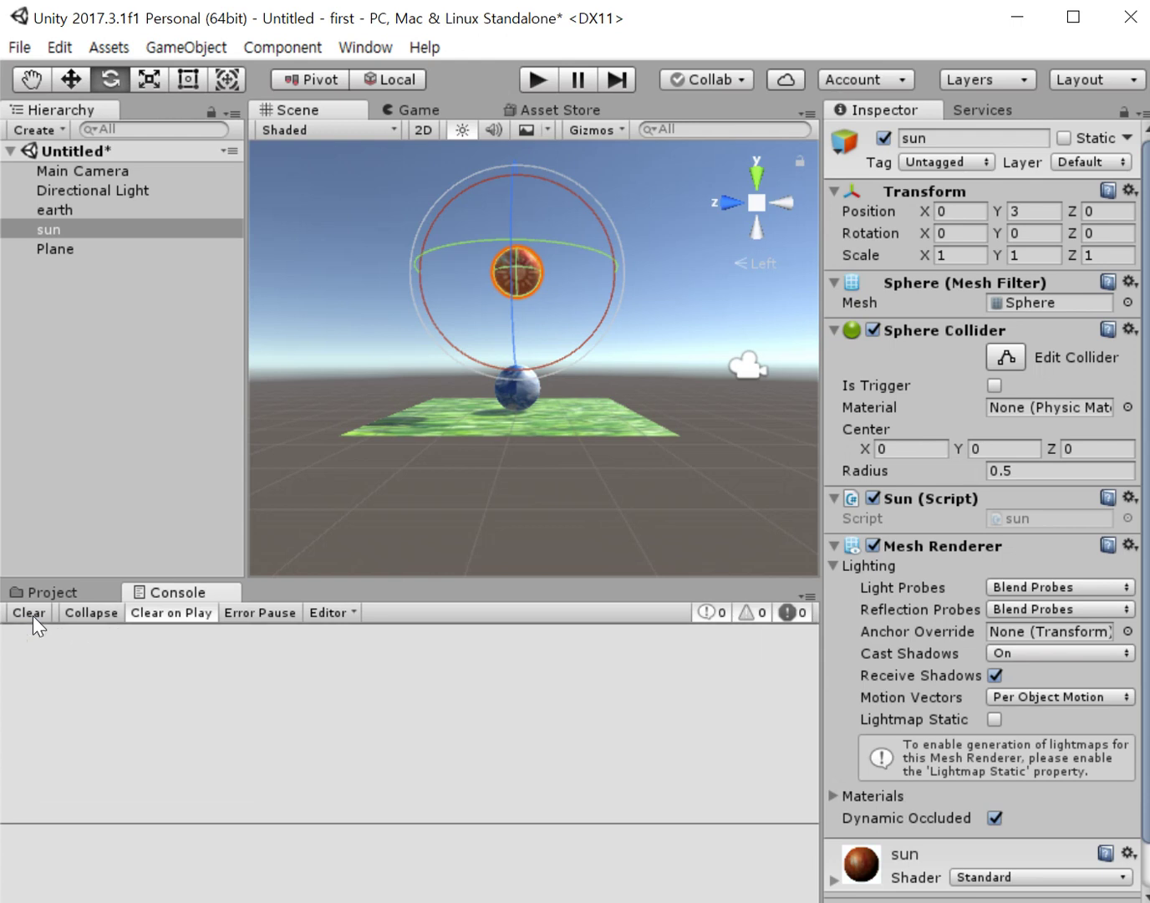
pyautogui.click(533, 73)
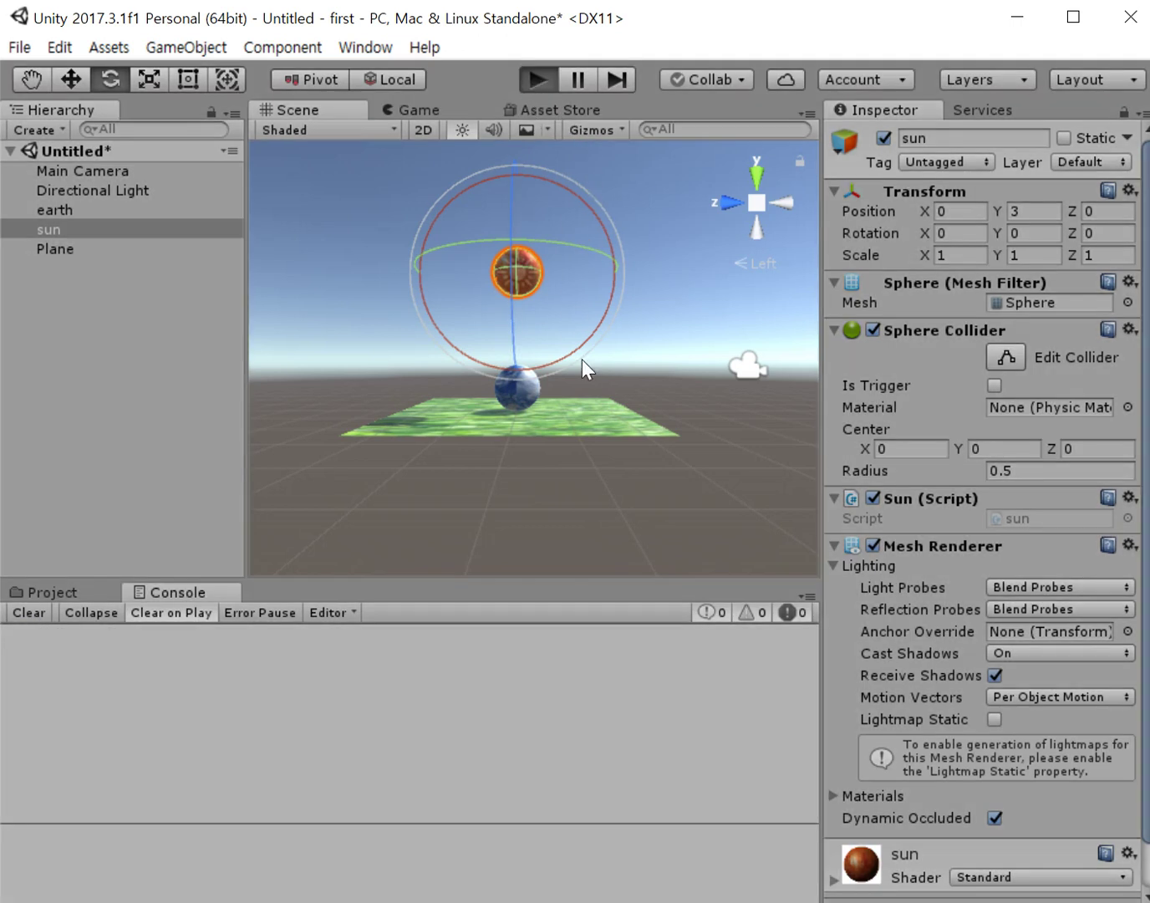